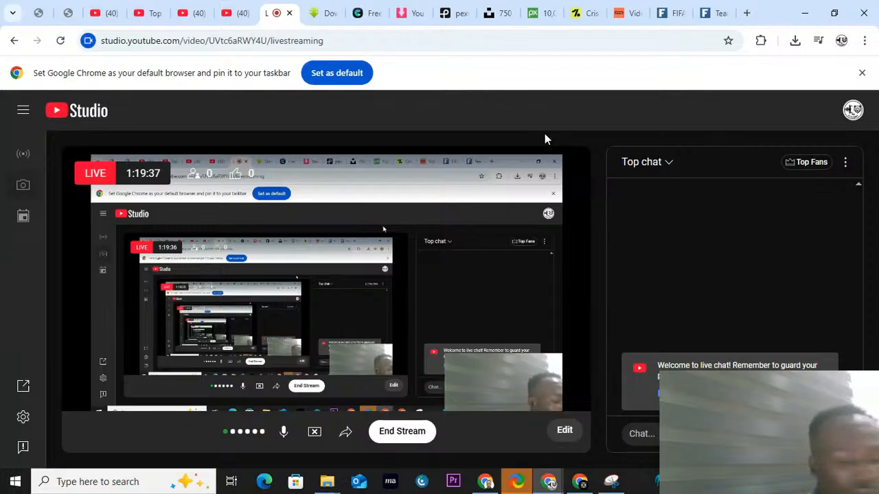
Step: Switch to the Google Meet window and show the presented screen anyway
{"action": "left_click", "coordinate": [581, 482]}
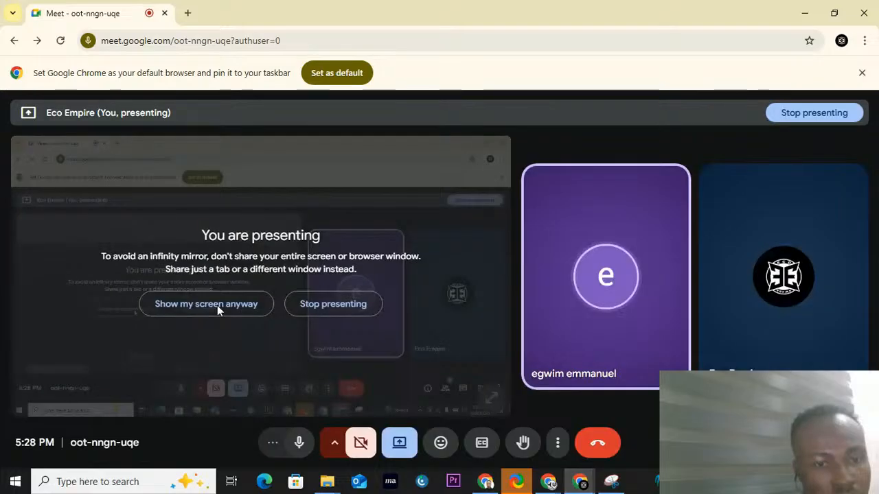
{"action": "left_click", "coordinate": [217, 305]}
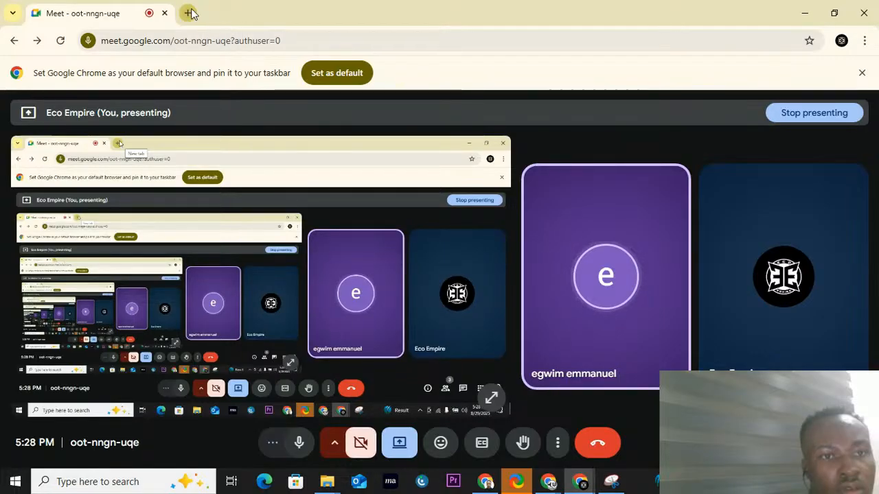
Step: Search the web for "sharex download" in a new browser tab and open ShareX's Downloads page
{"action": "left_click", "coordinate": [189, 13]}
{"action": "type", "text": "S"}
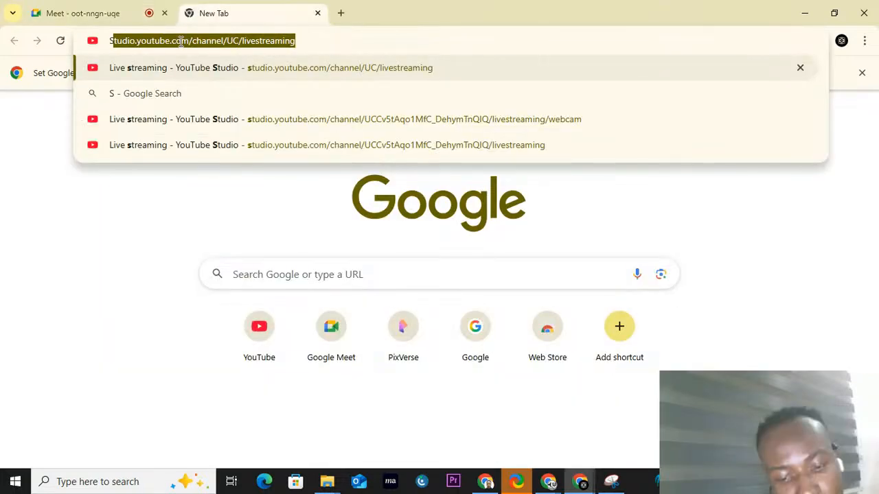
{"action": "type", "text": "HAR"}
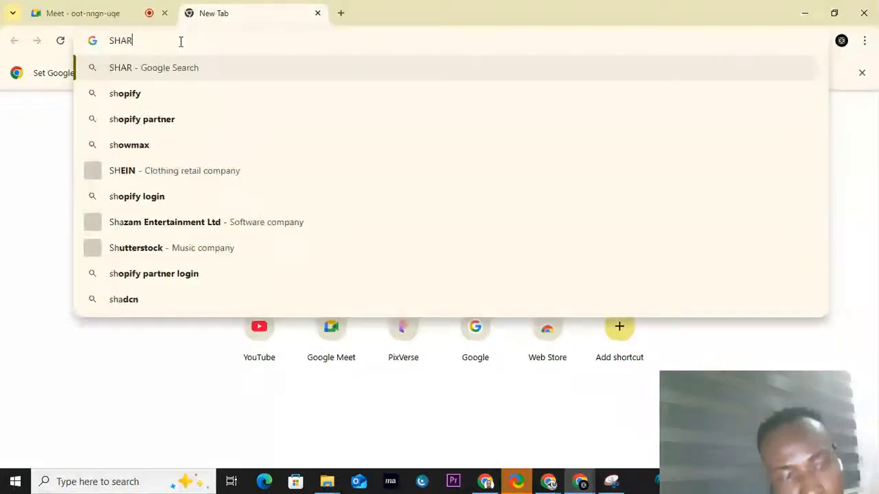
{"action": "type", "text": "E X"}
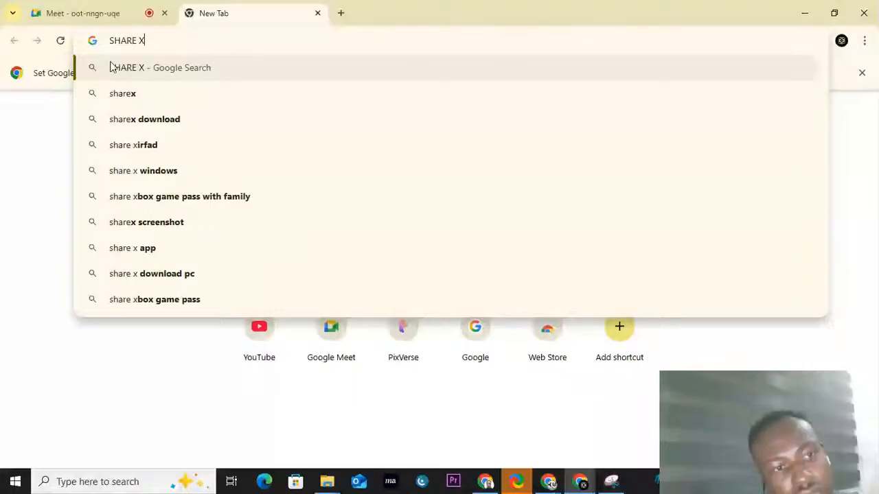
{"action": "left_click", "coordinate": [146, 121]}
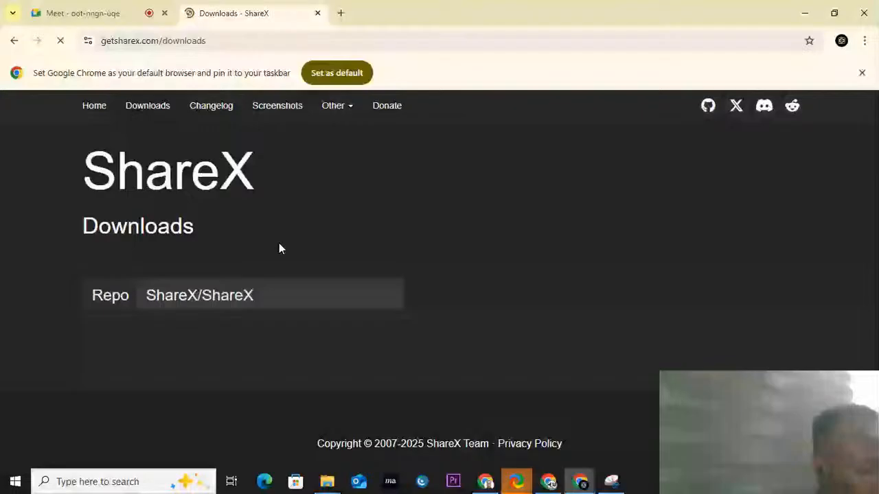
Step: Examine the downloadable files listed for the latest release, ShareX 18.0.1
{"action": "scroll", "coordinate": [585, 307], "scroll_direction": "down", "scroll_amount": 1}
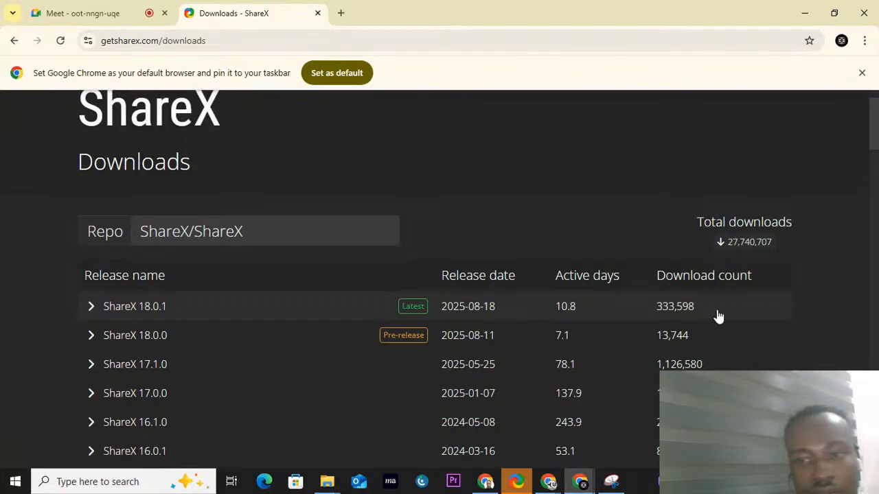
{"action": "left_click", "coordinate": [92, 309]}
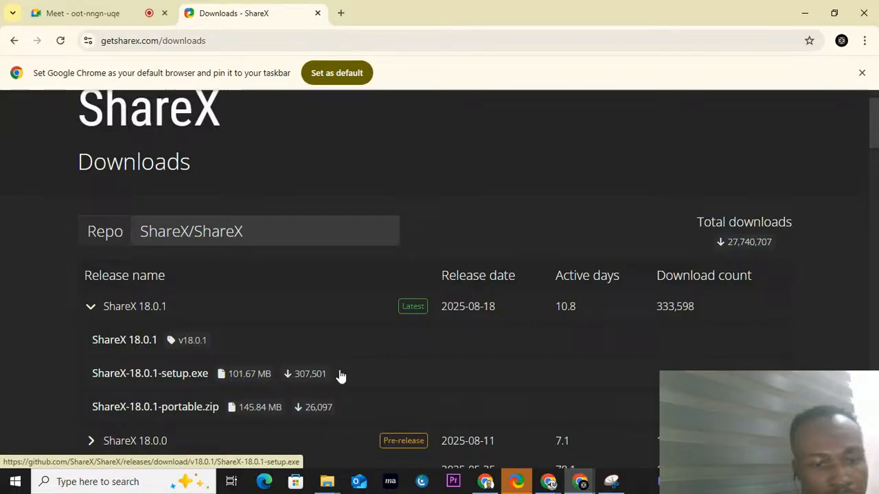
{"action": "left_click", "coordinate": [92, 307]}
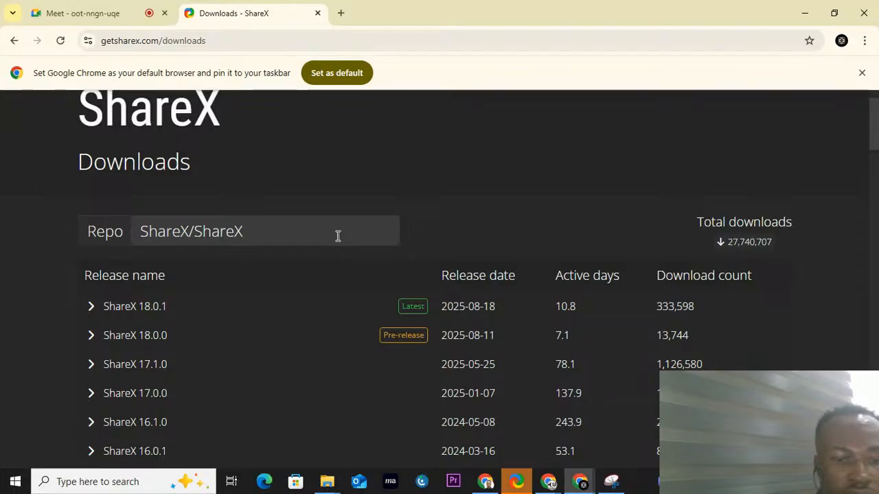
Step: Switch to ShareX and accept downloading and installing the update to version 18.0.1
{"action": "left_click", "coordinate": [517, 483]}
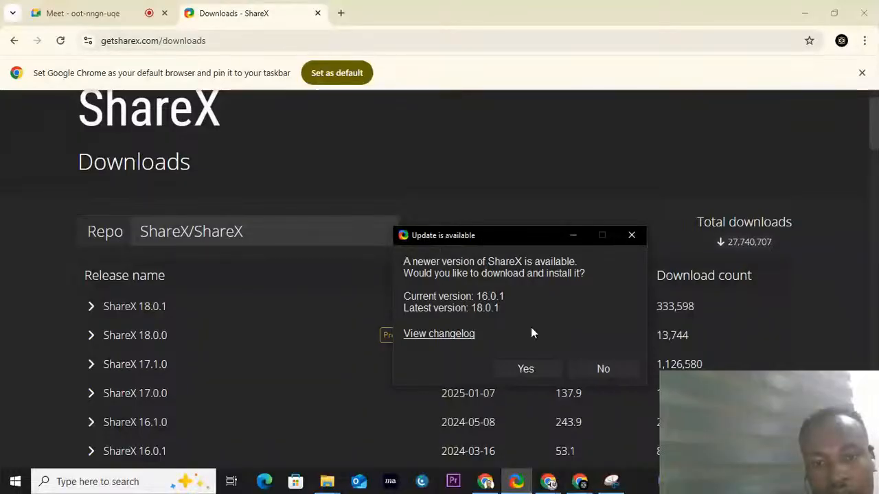
{"action": "left_click", "coordinate": [526, 369]}
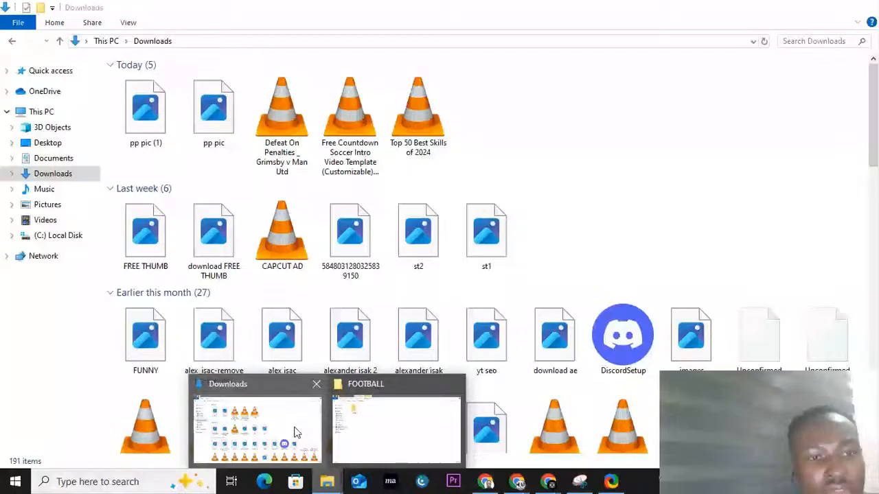
Step: Cut today's three video files from the Downloads folder and open the FOOTBALL folder inside Videos
{"action": "left_click", "coordinate": [296, 433]}
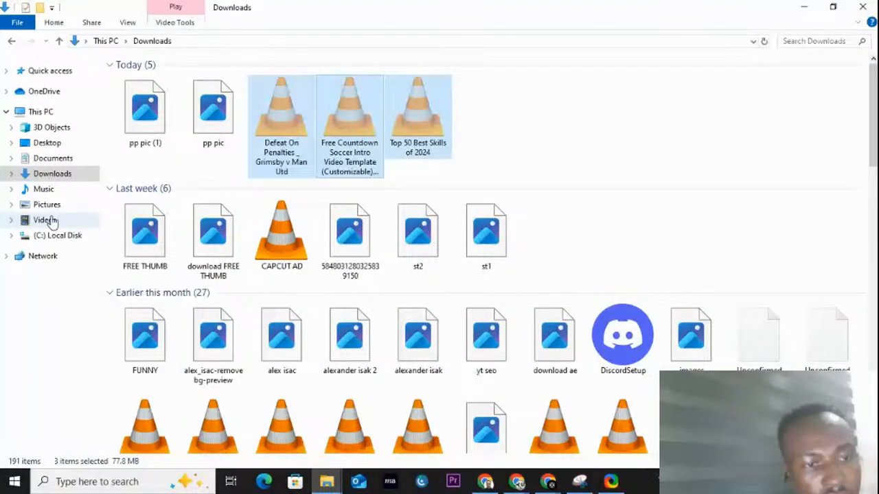
{"action": "left_click", "coordinate": [48, 220]}
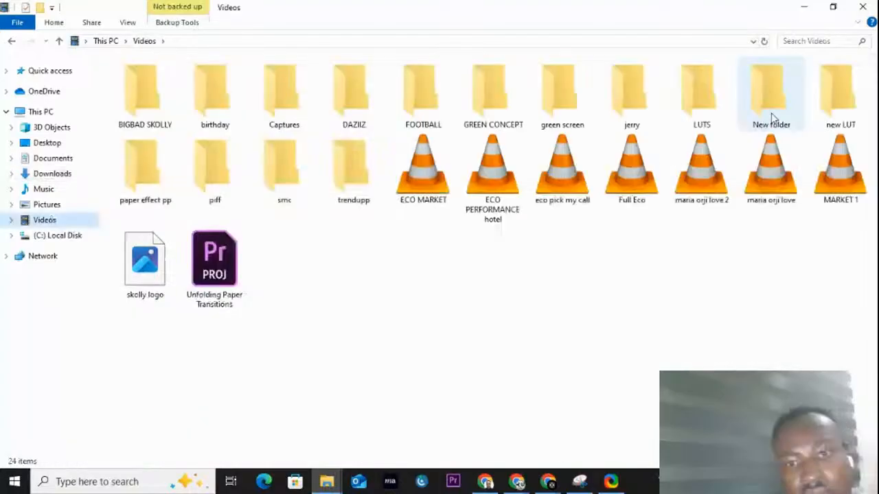
{"action": "double_click", "coordinate": [419, 106]}
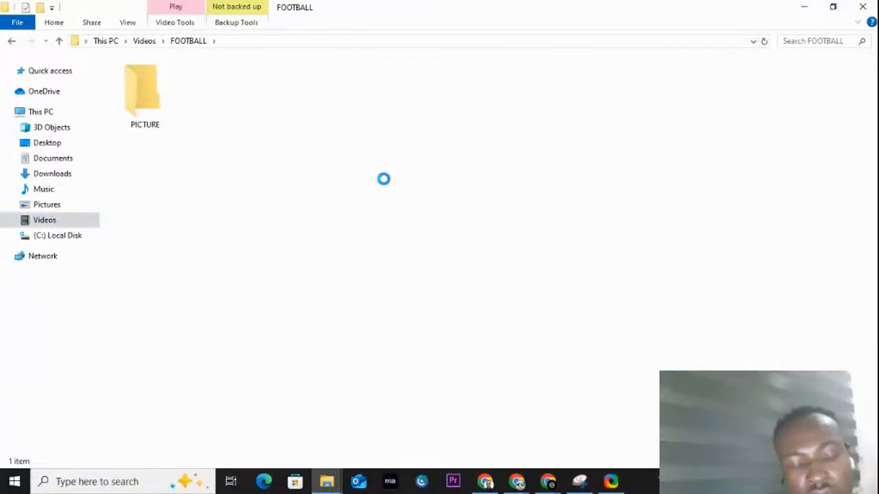
Step: Create a new subfolder named FOOTBALL inside the FOOTBALL folder, next to PICTURE
{"action": "right_click", "coordinate": [386, 181]}
{"action": "left_click", "coordinate": [414, 353]}
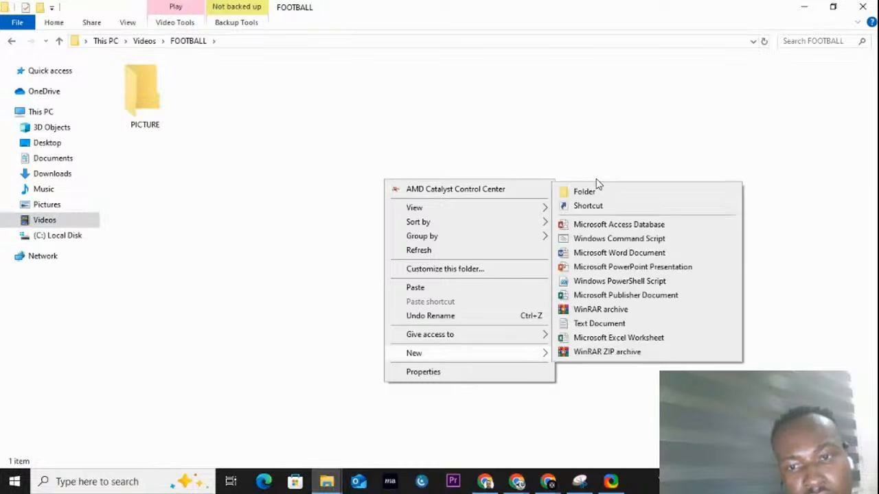
{"action": "left_click", "coordinate": [584, 191]}
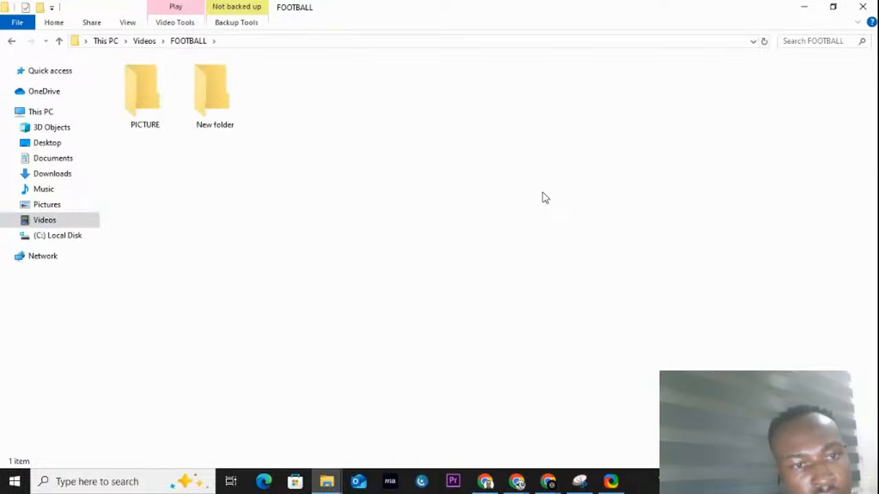
{"action": "type", "text": "FO"}
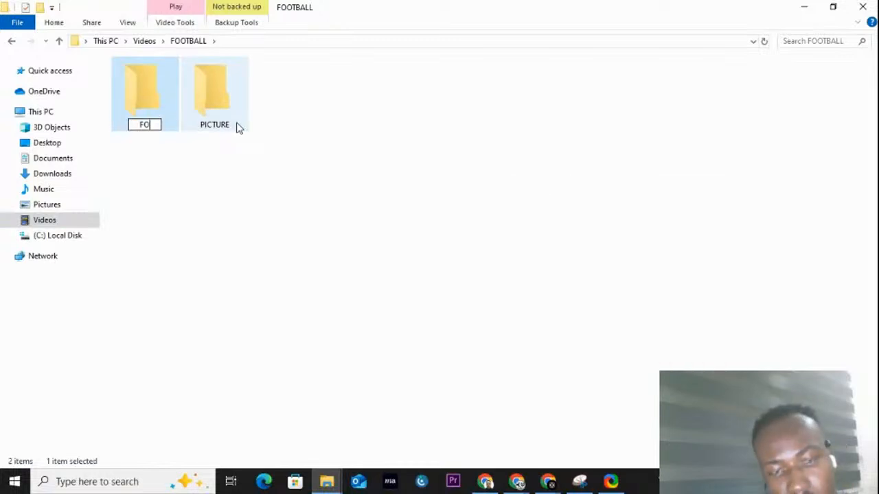
{"action": "type", "text": "OTB"}
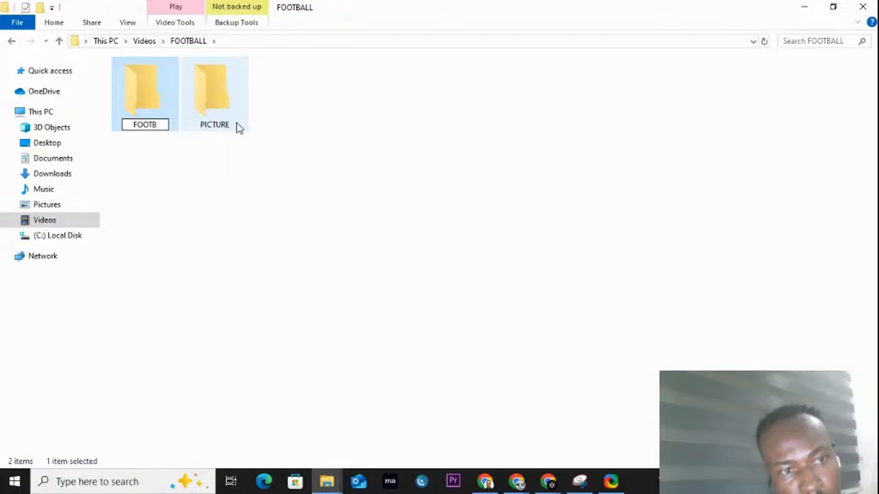
{"action": "type", "text": "ALL"}
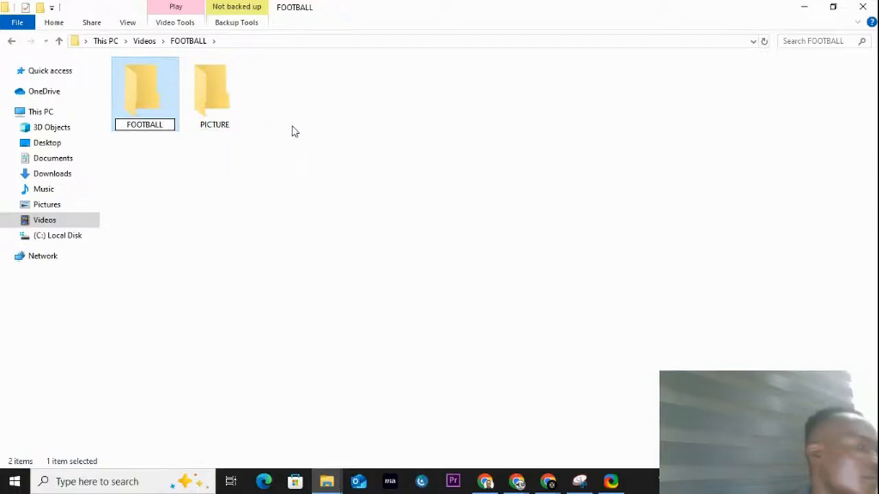
{"action": "left_click", "coordinate": [294, 131]}
Step: Paste the three video files into the new FOOTBALL subfolder
{"action": "double_click", "coordinate": [155, 105]}
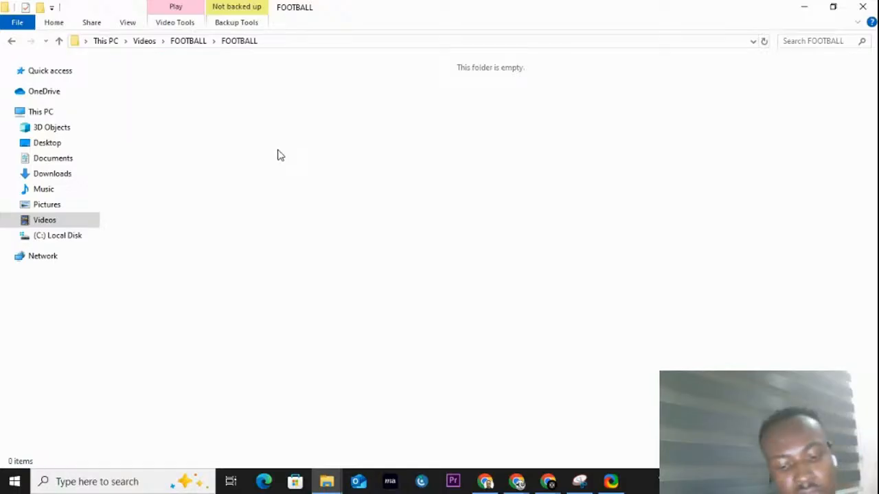
{"action": "key", "text": "ctrl+v"}
{"action": "left_click", "coordinate": [588, 250]}
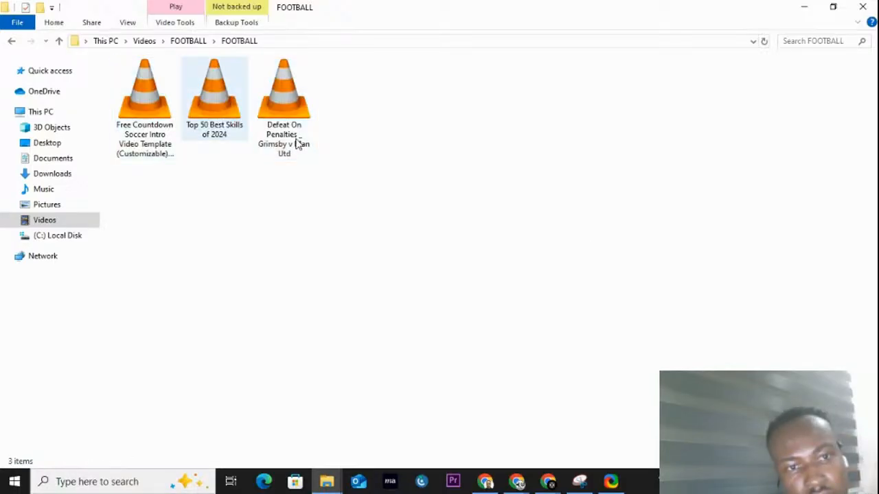
Step: Go back to the parent folder and rename the FOOTBALL subfolder as VIDEO
{"action": "left_click", "coordinate": [189, 41]}
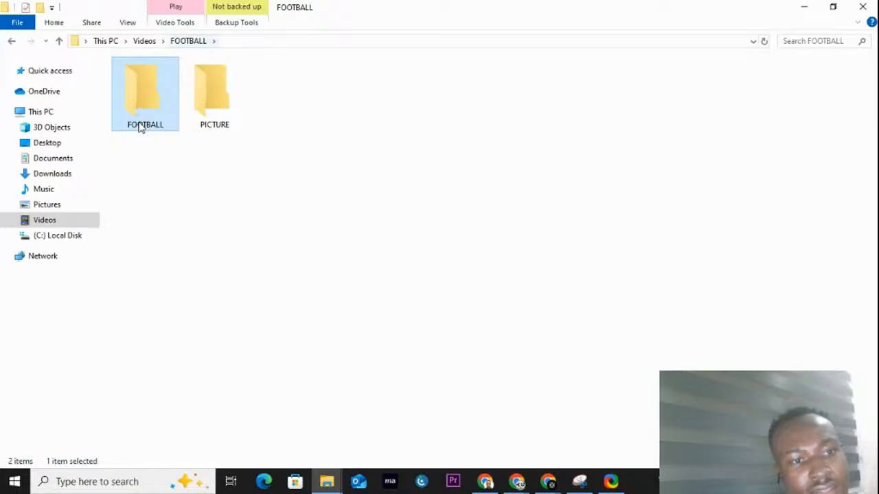
{"action": "left_click", "coordinate": [146, 126]}
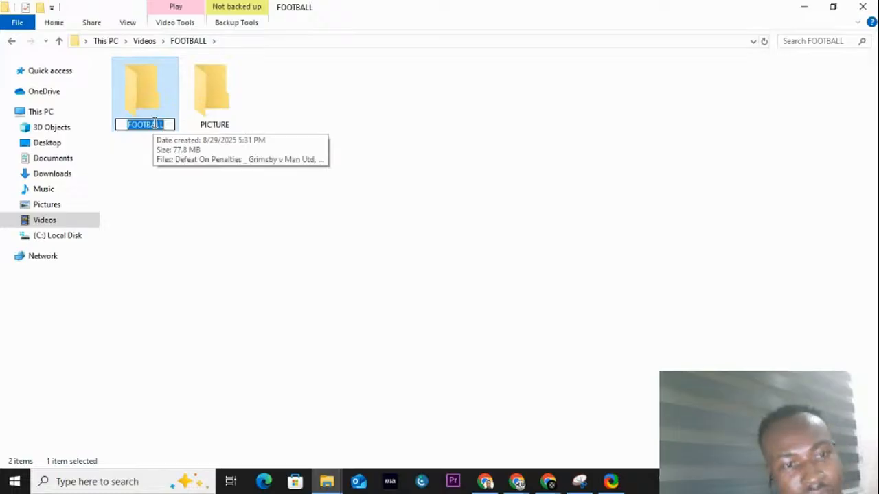
{"action": "type", "text": "VI"}
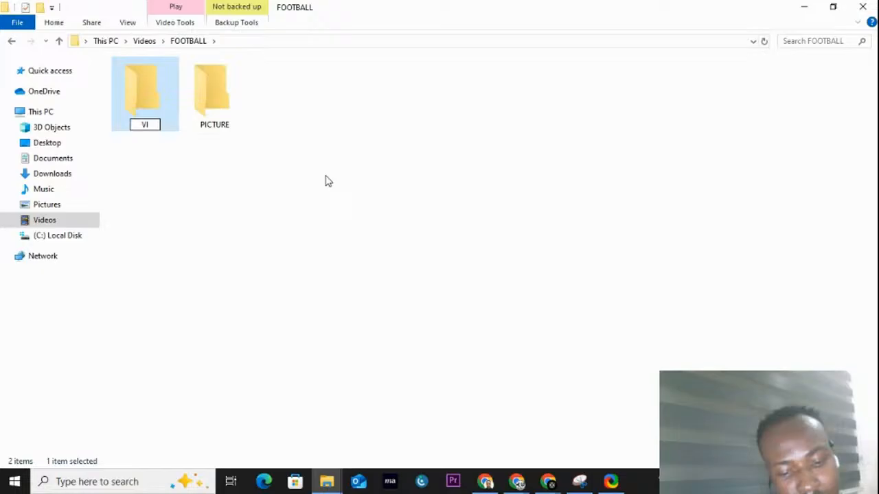
{"action": "type", "text": "DEO"}
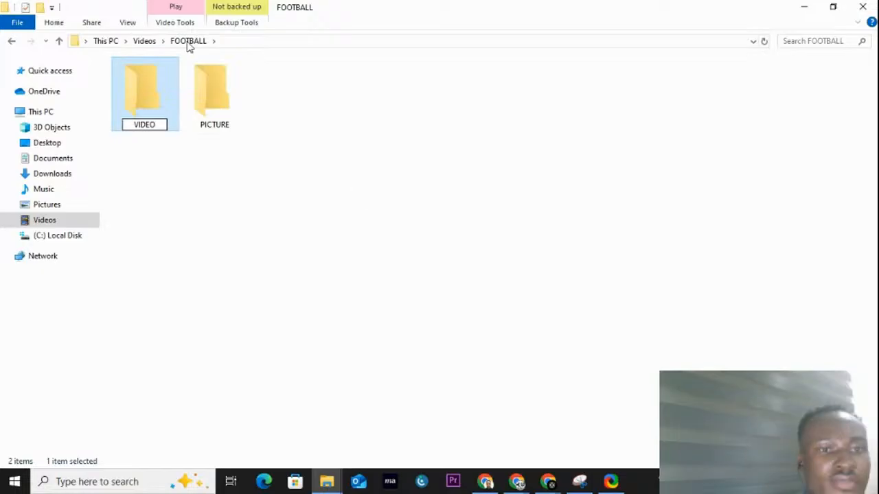
{"action": "left_click", "coordinate": [208, 53]}
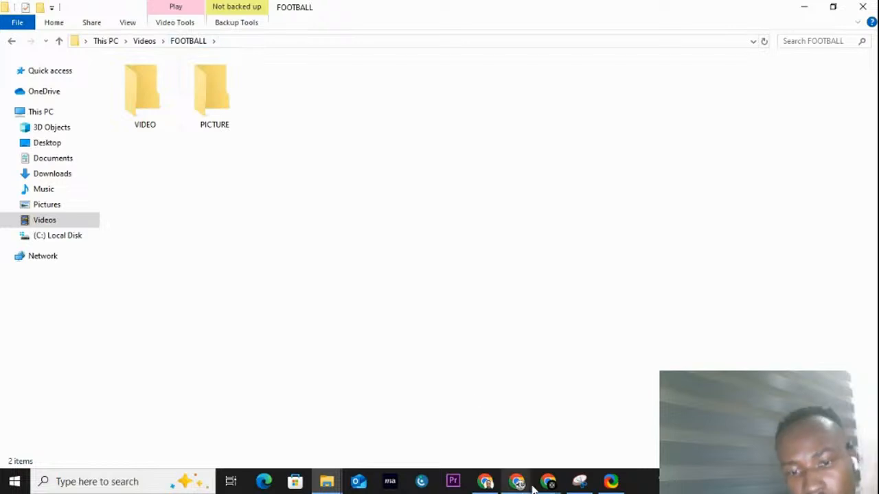
Step: Switch to the CapCut web editor in Chrome, reload the project and collapse its media panel
{"action": "left_click", "coordinate": [493, 484]}
{"action": "left_click", "coordinate": [692, 14]}
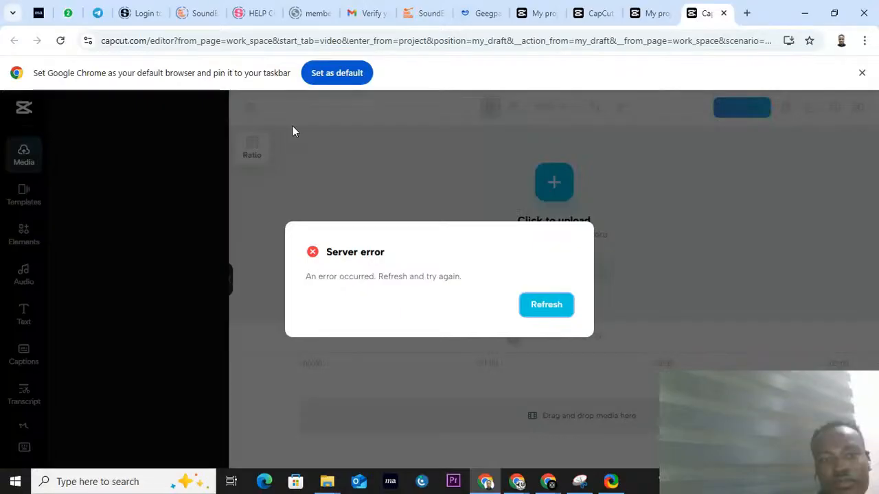
{"action": "left_click", "coordinate": [61, 41]}
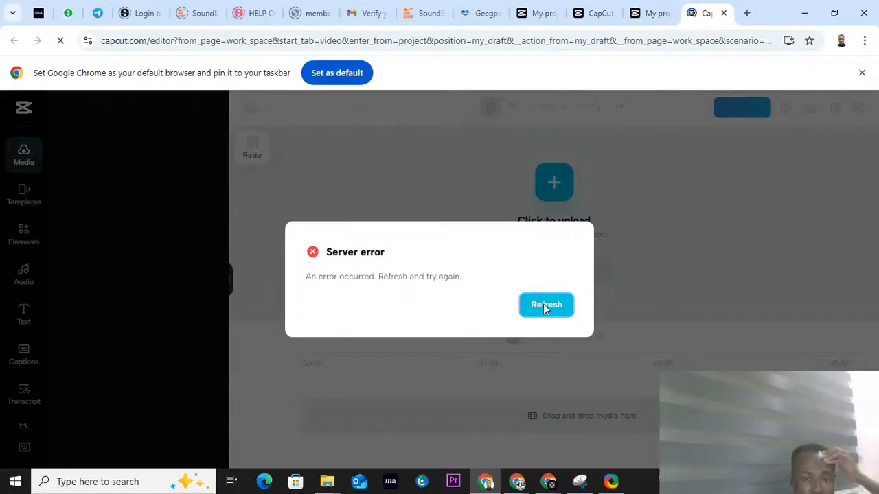
{"action": "left_click", "coordinate": [546, 305]}
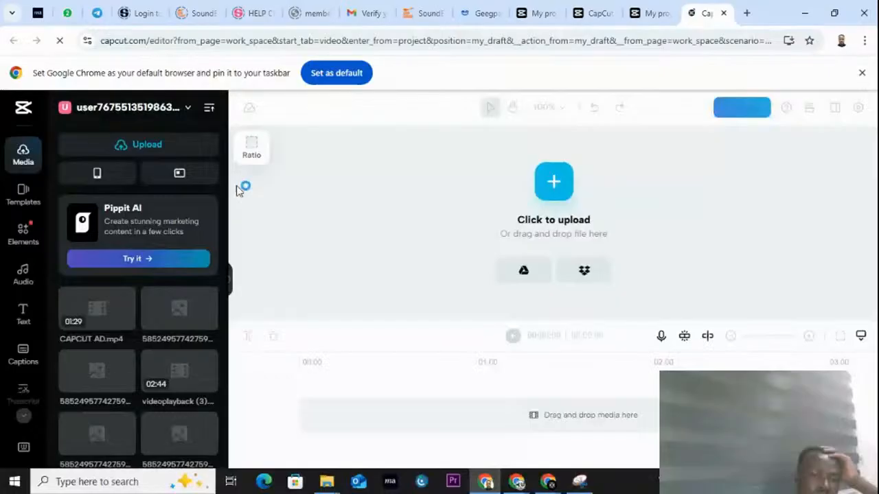
{"action": "left_click", "coordinate": [231, 278]}
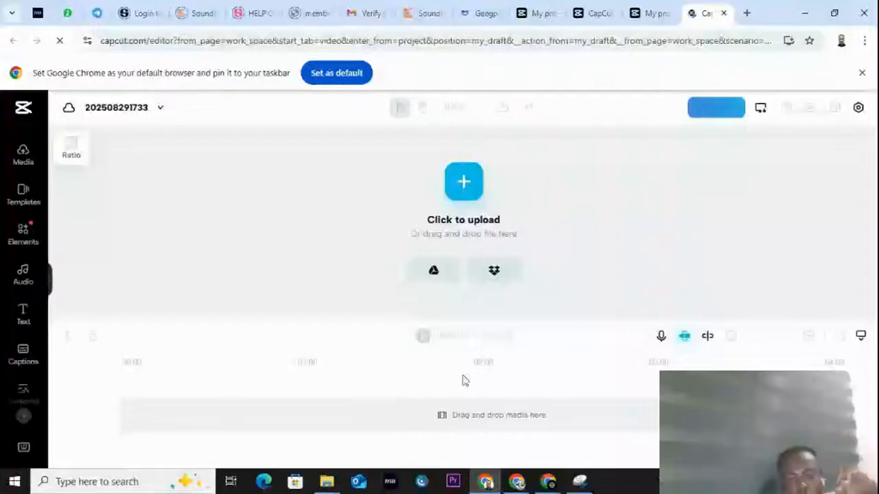
Step: Try to add all three videos from the VIDEO folder in File Explorer to the CapCut timeline
{"action": "left_click", "coordinate": [325, 483]}
{"action": "double_click", "coordinate": [153, 105]}
{"action": "left_click_drag", "start_coordinate": [405, 148], "coordinate": [85, 110]}
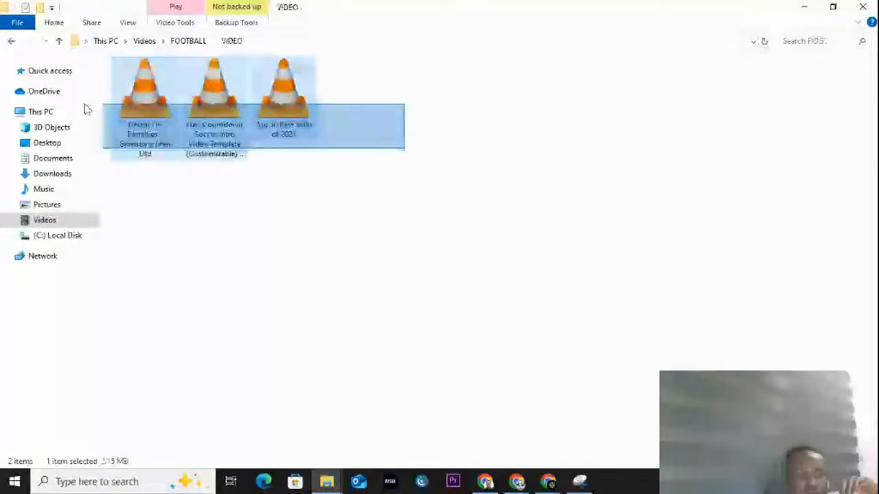
{"action": "left_click_drag", "start_coordinate": [144, 97], "coordinate": [443, 392]}
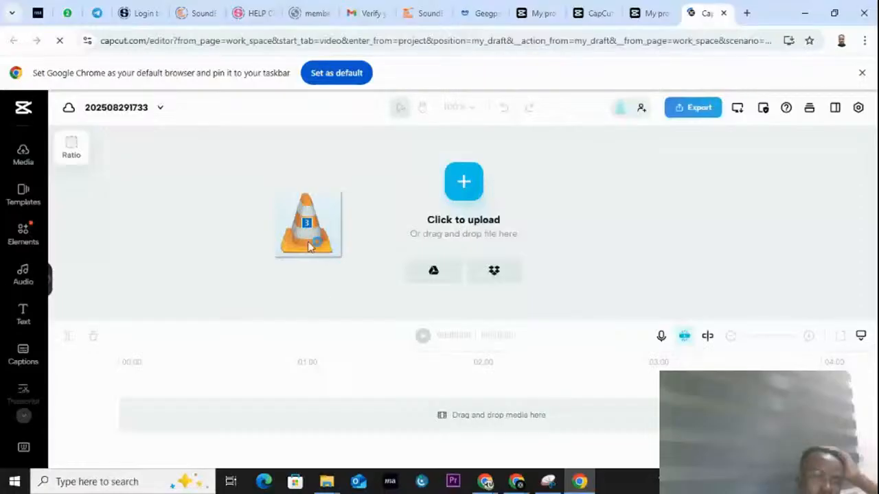
{"action": "left_click_drag", "start_coordinate": [308, 248], "coordinate": [423, 403]}
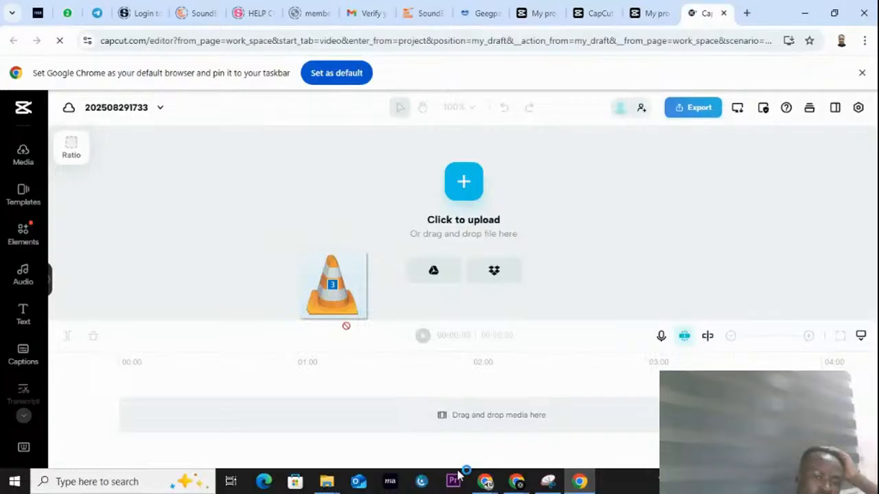
Step: Return to the VIDEO folder in File Explorer and refresh its contents
{"action": "mouse_move", "coordinate": [326, 482]}
{"action": "left_click", "coordinate": [274, 422]}
{"action": "right_click", "coordinate": [362, 223]}
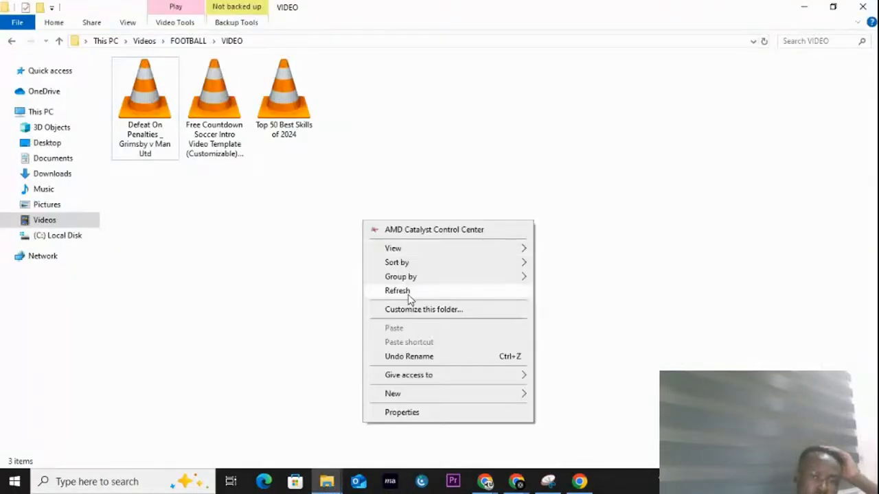
{"action": "left_click", "coordinate": [405, 291]}
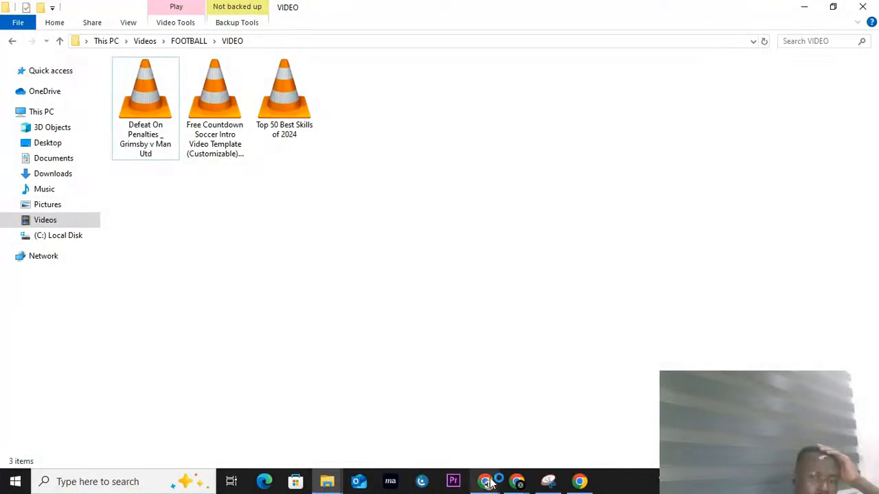
Step: Switch to the CapCut web editor and upload PIC1 from the PICTURE subfolder of FOOTBALL into the project
{"action": "mouse_move", "coordinate": [611, 482]}
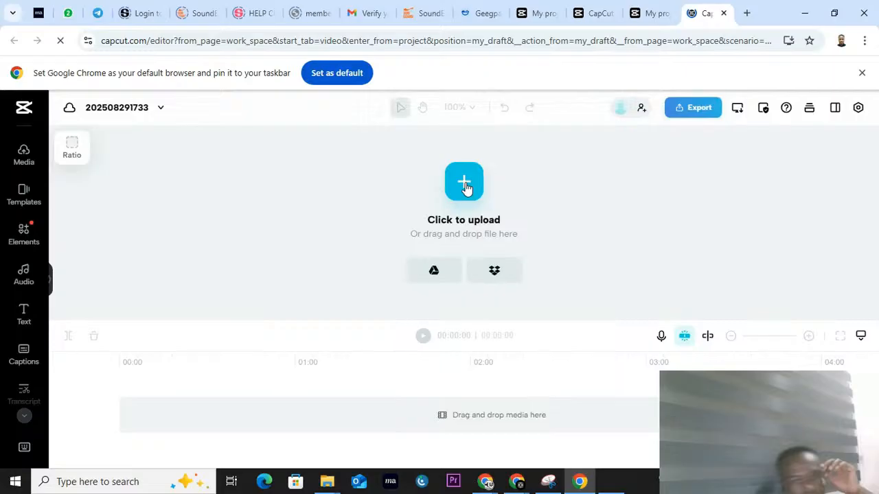
{"action": "left_click", "coordinate": [464, 182]}
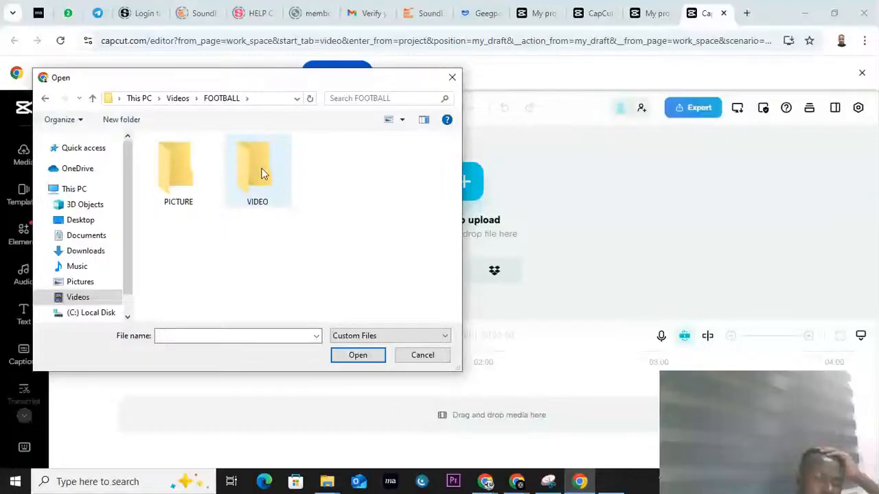
{"action": "double_click", "coordinate": [188, 172]}
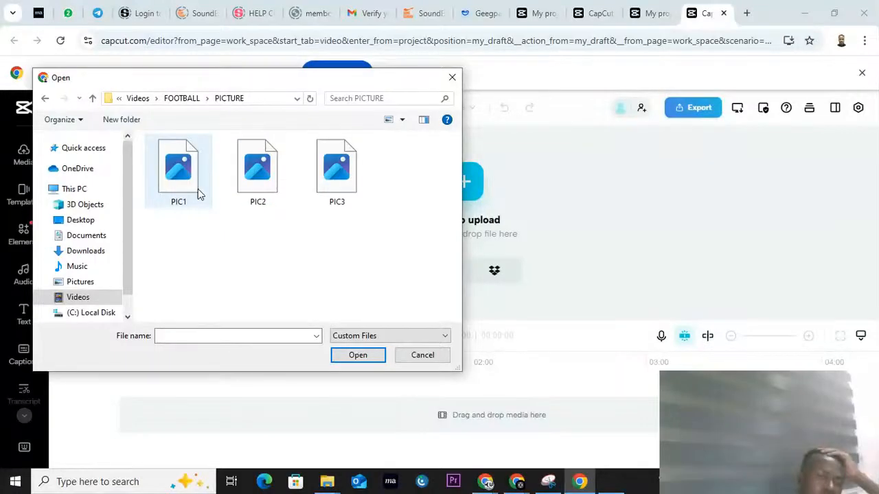
{"action": "left_click", "coordinate": [339, 199]}
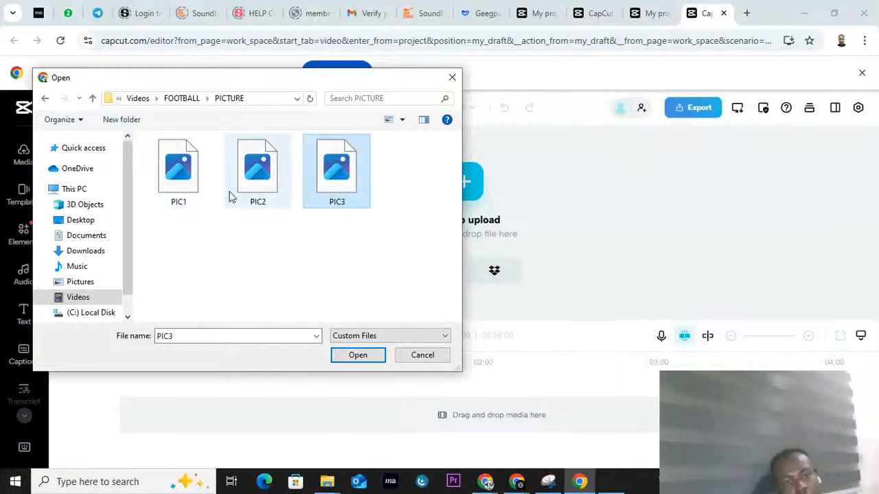
{"action": "left_click", "coordinate": [199, 186]}
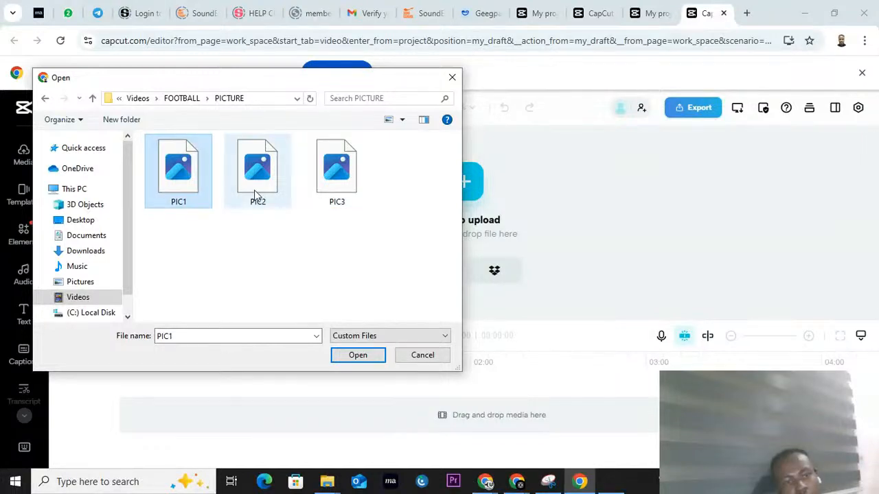
{"action": "left_click", "coordinate": [358, 356]}
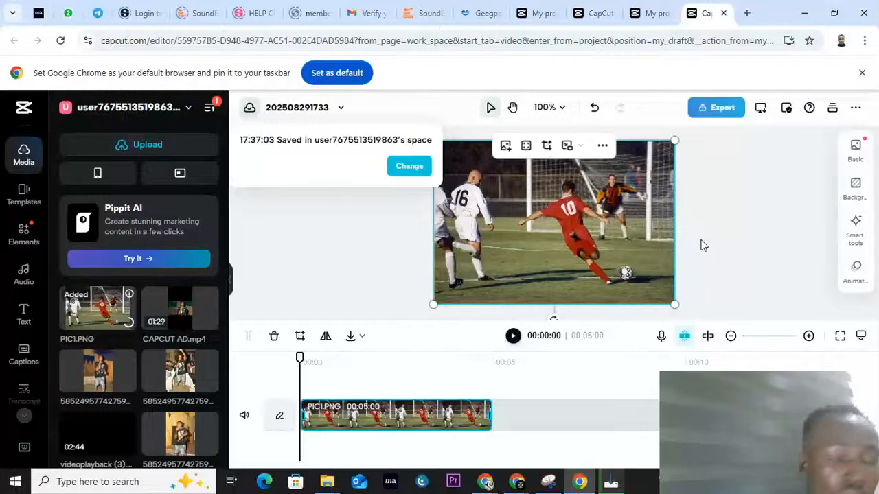
{"action": "left_click", "coordinate": [747, 226]}
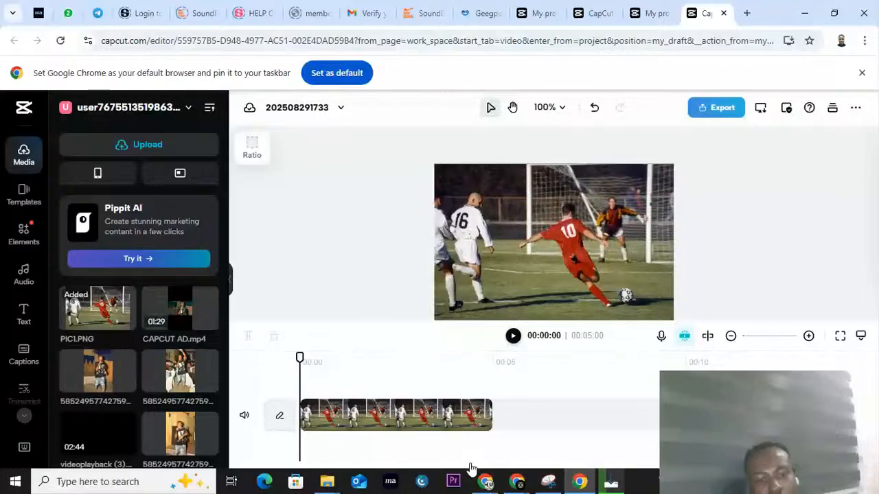
Step: Add the Defeat On Penalties _ Grimsby v Man Utd video from File Explorer to the CapCut timeline
{"action": "left_click_drag", "start_coordinate": [471, 469], "coordinate": [555, 396]}
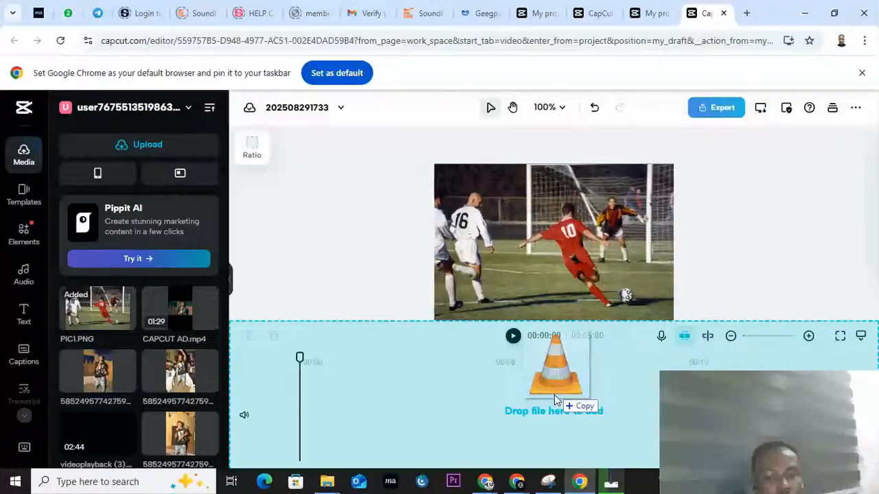
{"action": "left_click_drag", "start_coordinate": [554, 395], "coordinate": [581, 402]}
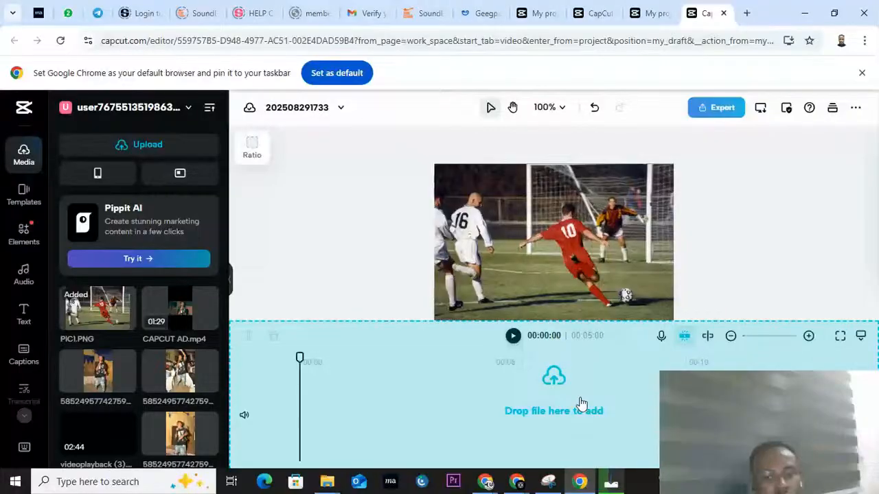
{"action": "left_click_drag", "start_coordinate": [581, 403], "coordinate": [527, 403]}
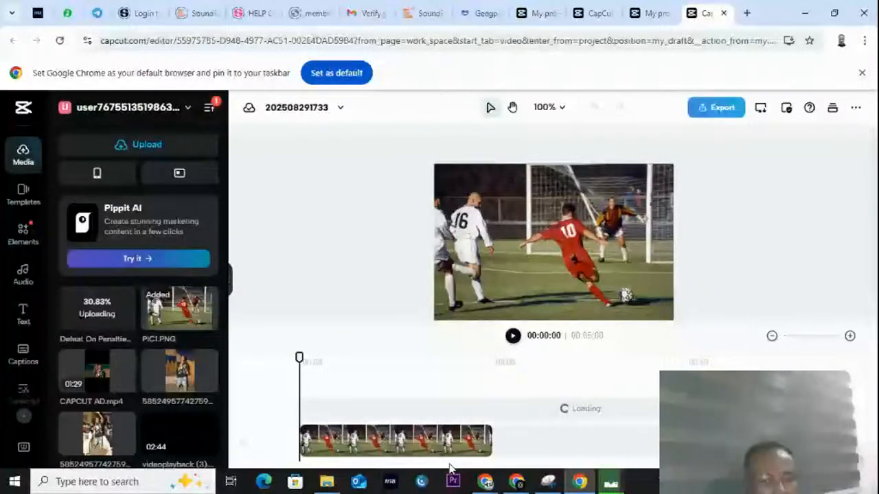
Step: Bring up the list of programs installed in Windows
{"action": "key", "text": "super"}
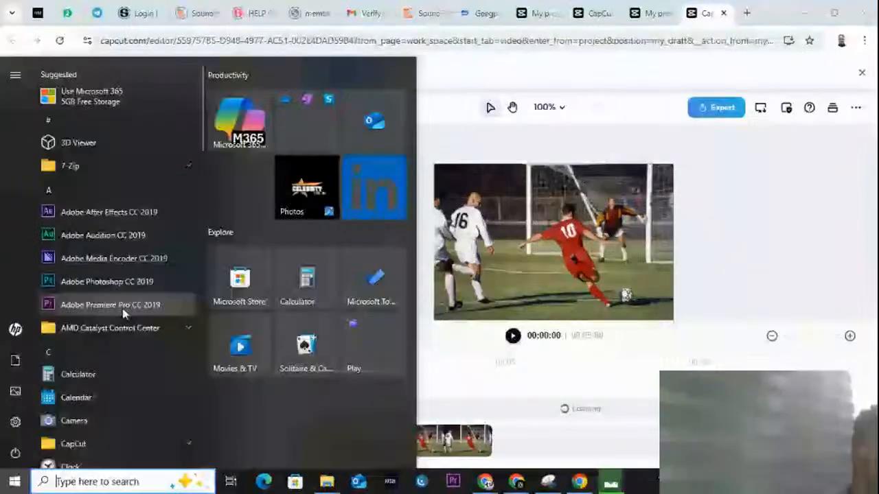
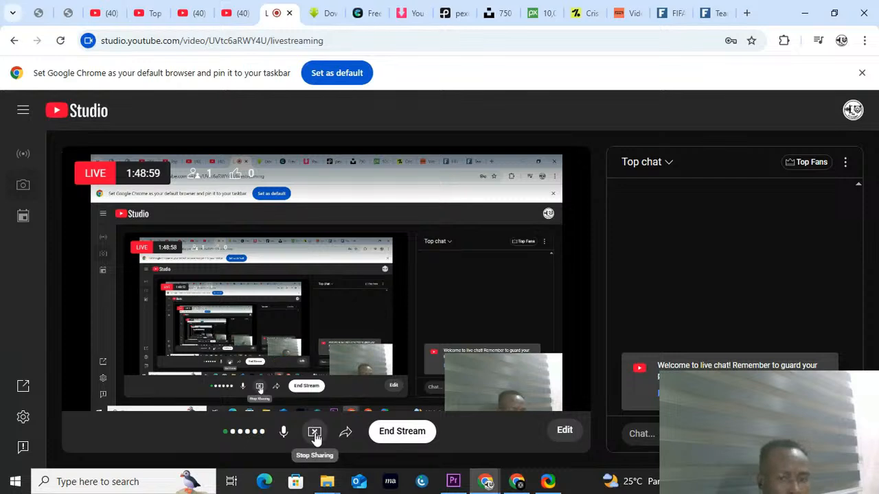
Step: Switch to the Google Meet call in Chrome, present the entire screen and show the shared screen preview anyway
{"action": "left_click", "coordinate": [517, 484]}
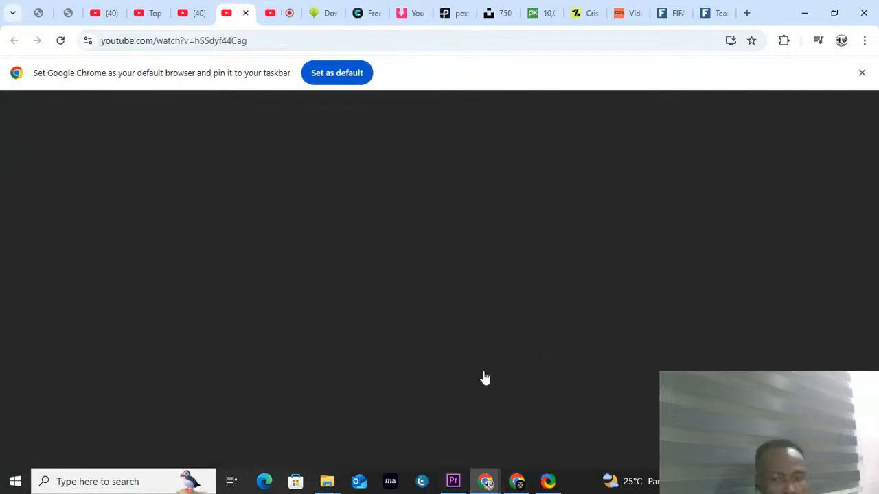
{"action": "left_click", "coordinate": [549, 484]}
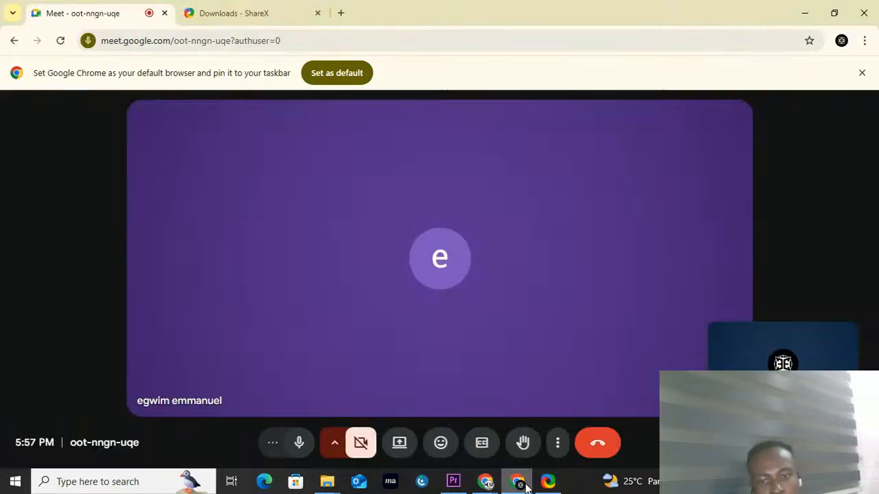
{"action": "left_click", "coordinate": [400, 445]}
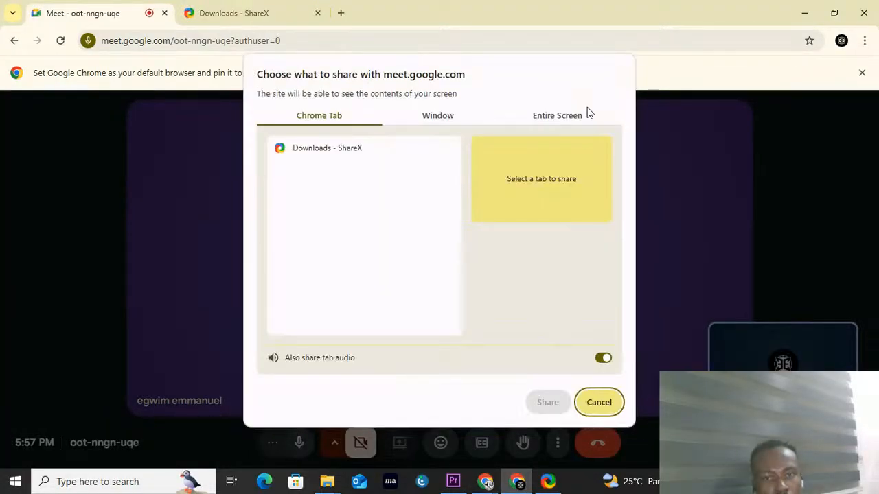
{"action": "left_click", "coordinate": [587, 113]}
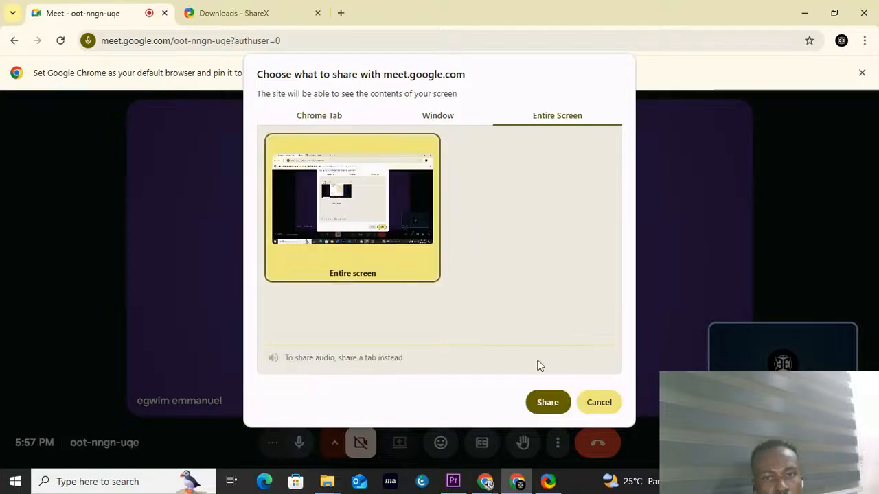
{"action": "left_click", "coordinate": [547, 402]}
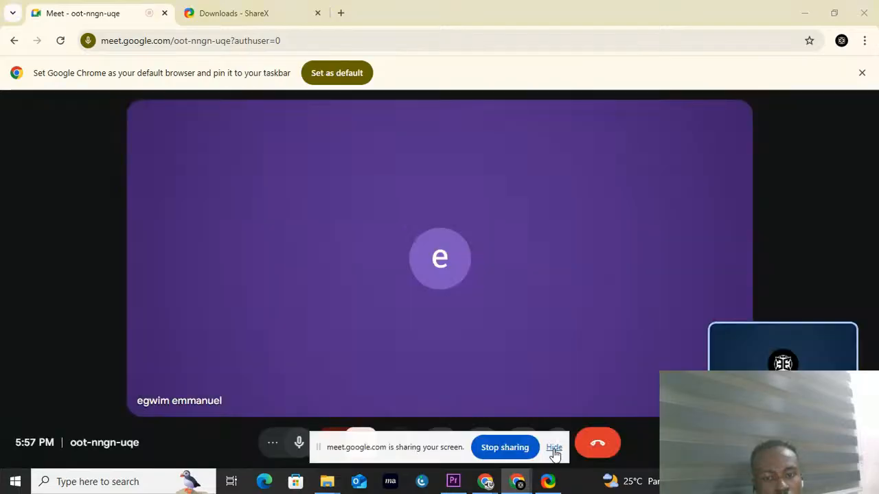
{"action": "left_click", "coordinate": [554, 451]}
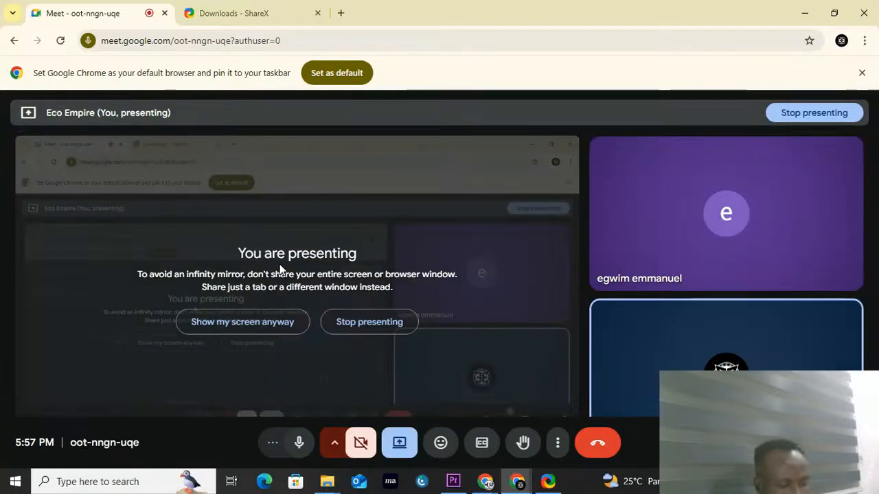
{"action": "left_click", "coordinate": [266, 322]}
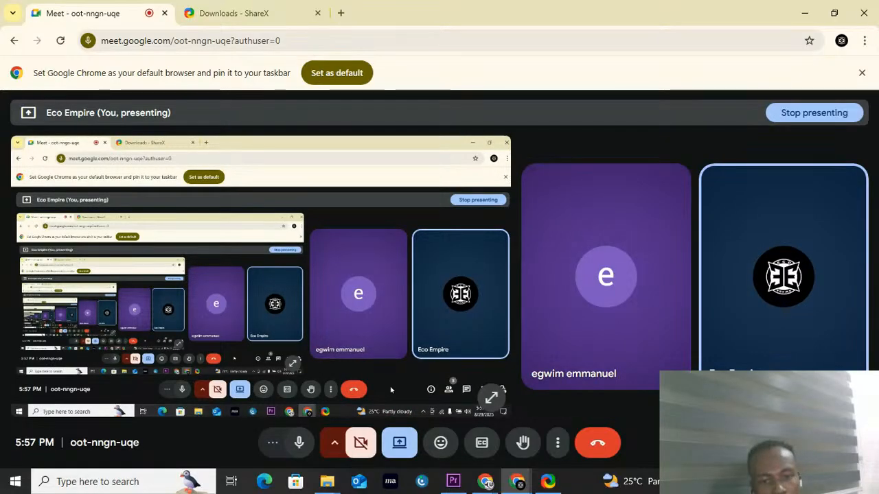
Step: Switch to Adobe Premiere Pro and start a new project named FOOTBALL
{"action": "left_click", "coordinate": [453, 482]}
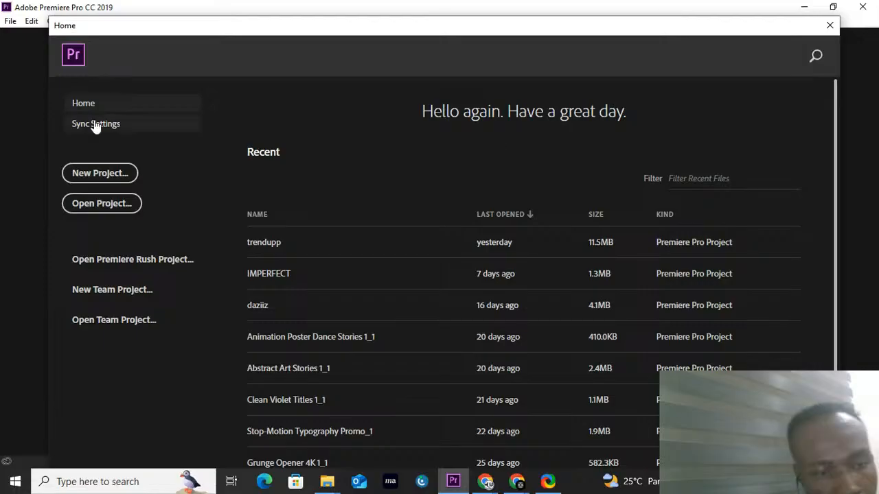
{"action": "left_click", "coordinate": [97, 175]}
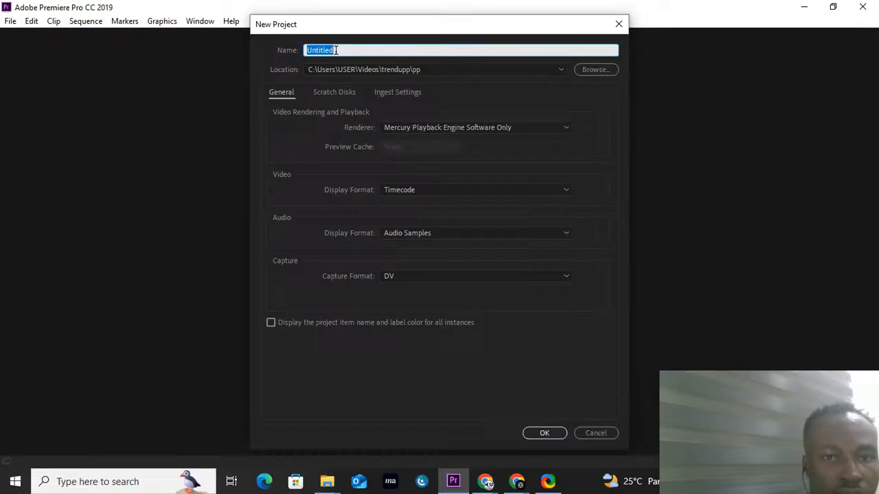
{"action": "type", "text": "FOO"}
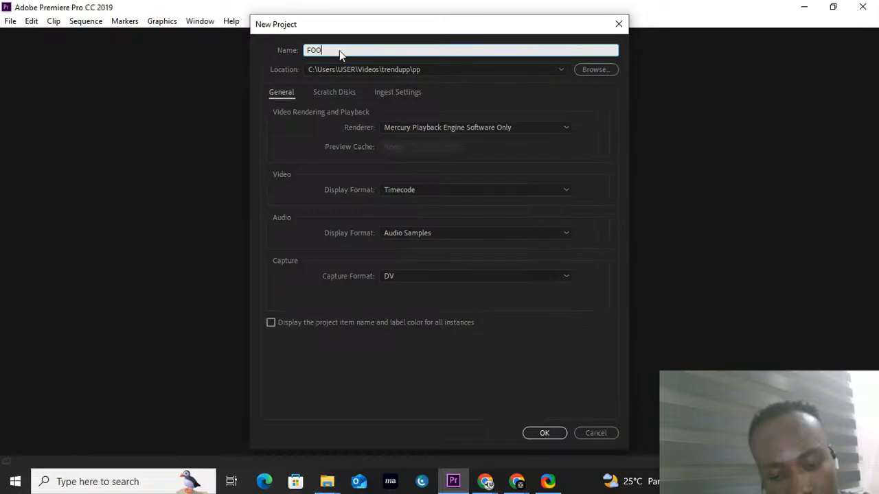
{"action": "type", "text": "TBALL"}
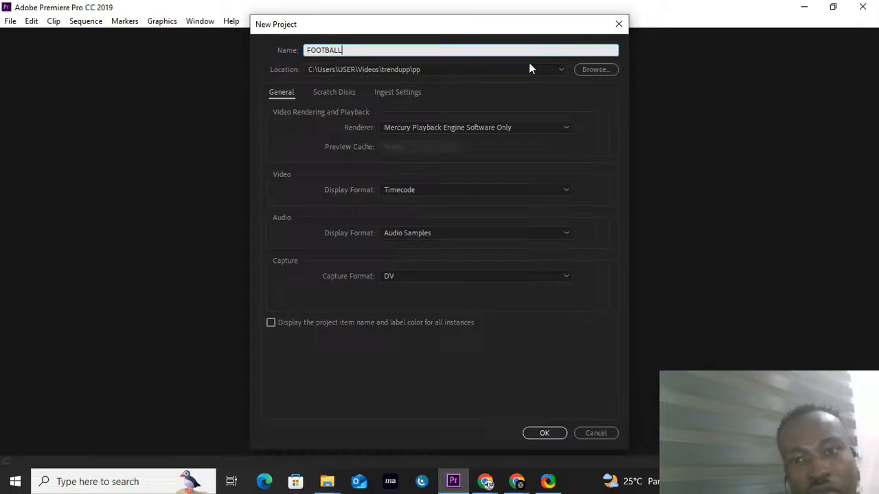
Step: While choosing the project location, create a folder named PP PROJ inside the FOOTBALL folder in Videos
{"action": "left_click", "coordinate": [602, 68]}
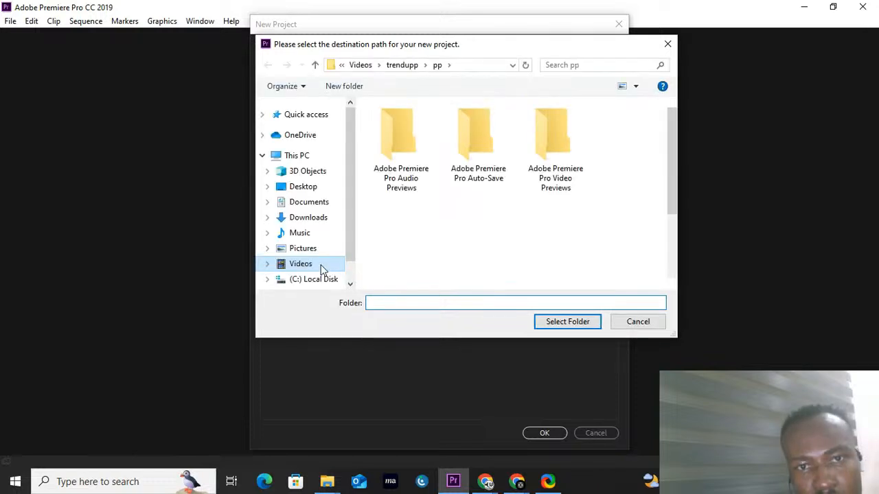
{"action": "left_click", "coordinate": [320, 267]}
{"action": "left_click", "coordinate": [404, 217]}
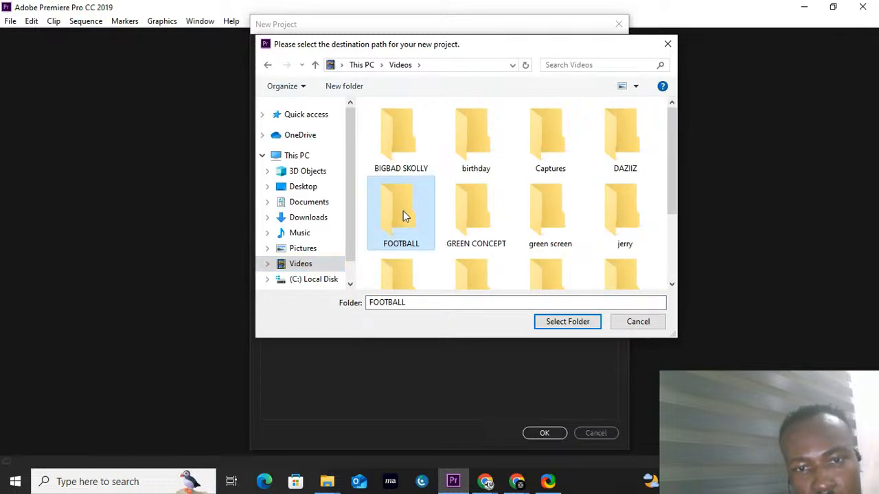
{"action": "double_click", "coordinate": [403, 212]}
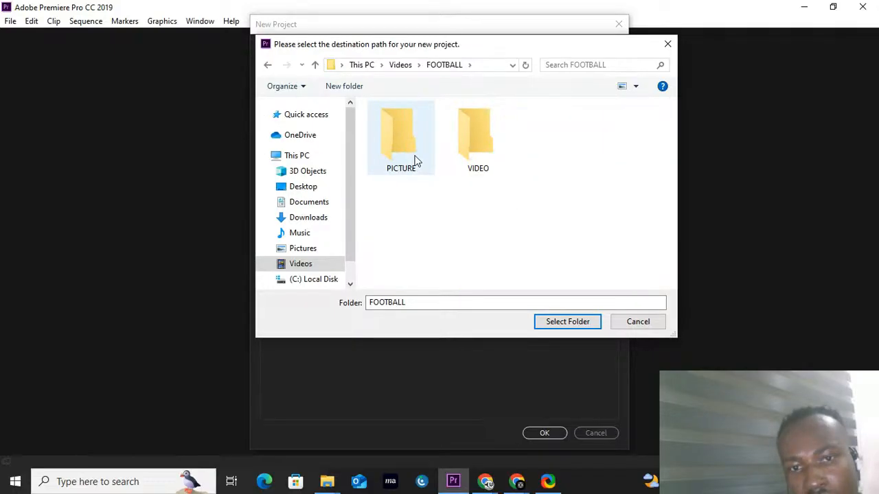
{"action": "right_click", "coordinate": [601, 165]}
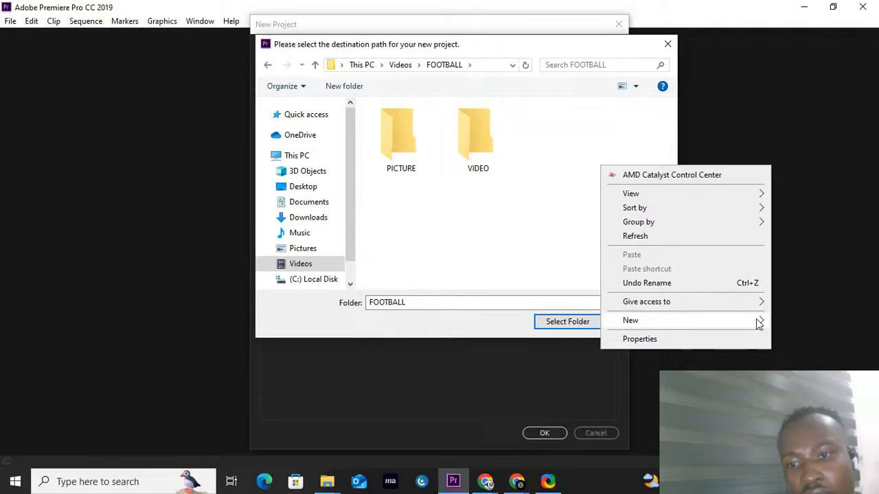
{"action": "mouse_move", "coordinate": [758, 324]}
{"action": "left_click", "coordinate": [490, 325]}
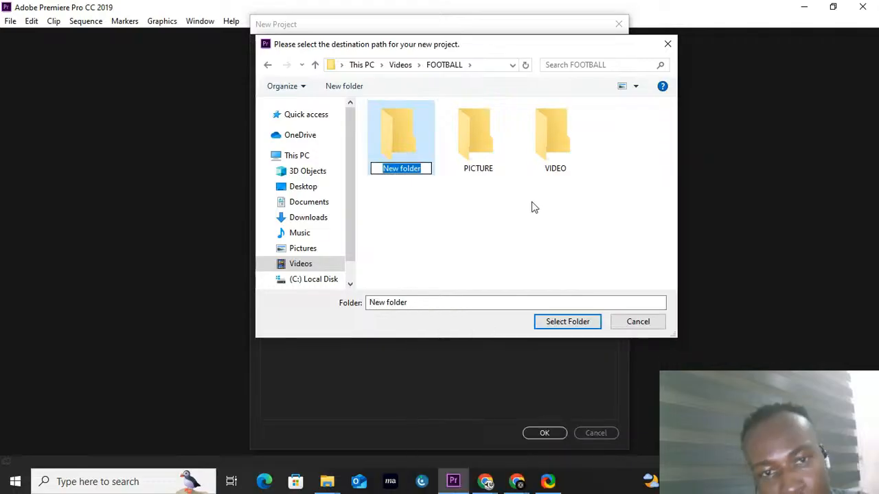
{"action": "type", "text": "PP P"}
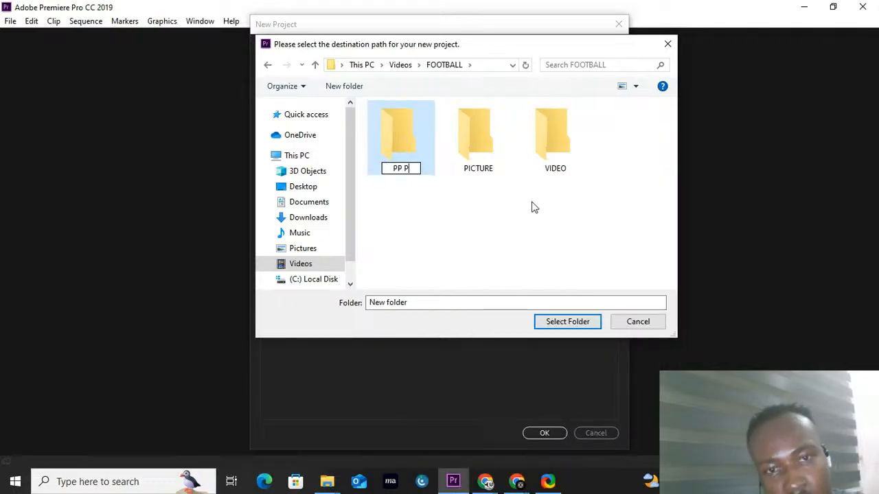
{"action": "type", "text": "RO"}
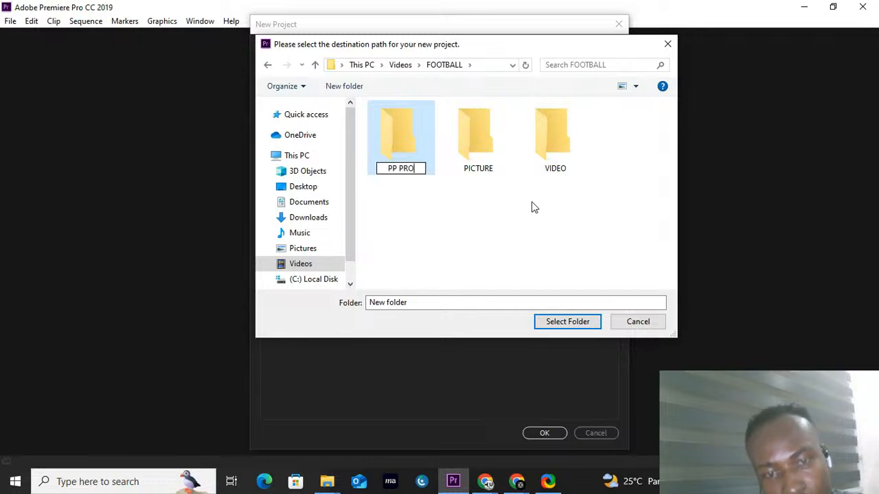
{"action": "type", "text": "J"}
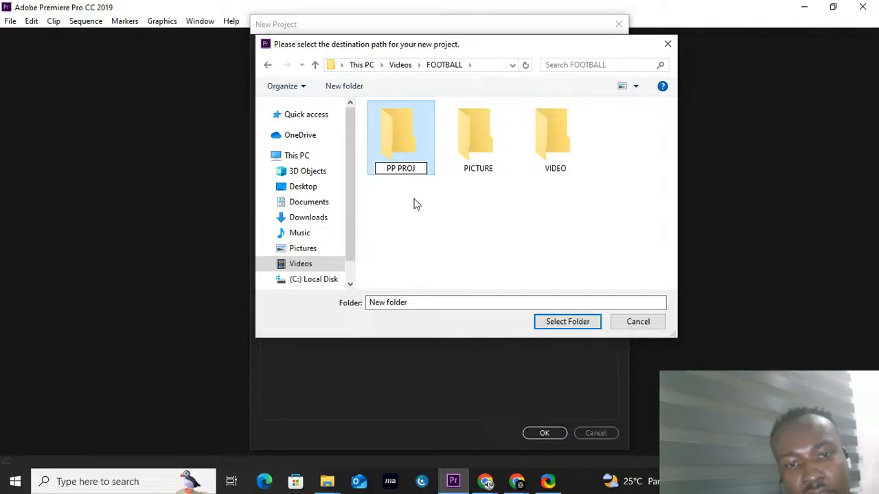
{"action": "double_click", "coordinate": [464, 123]}
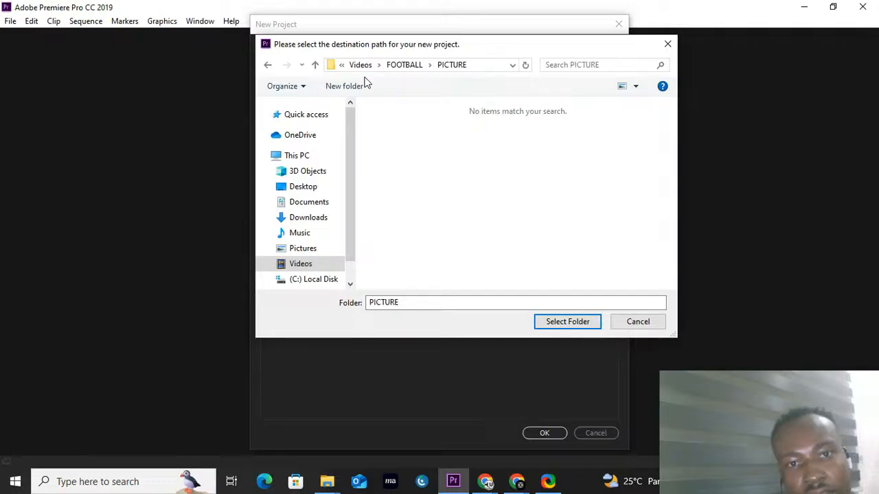
{"action": "left_click", "coordinate": [398, 65]}
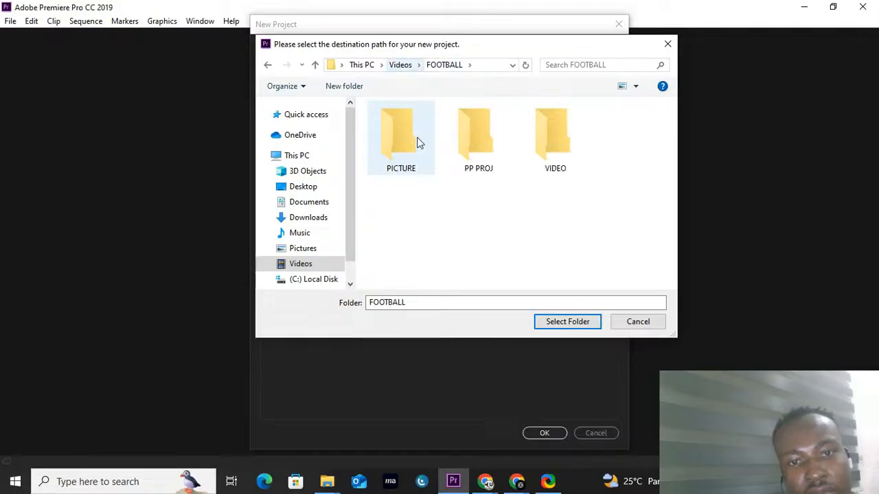
Step: Set the PP PROJ folder as the project location and create the project
{"action": "double_click", "coordinate": [474, 141]}
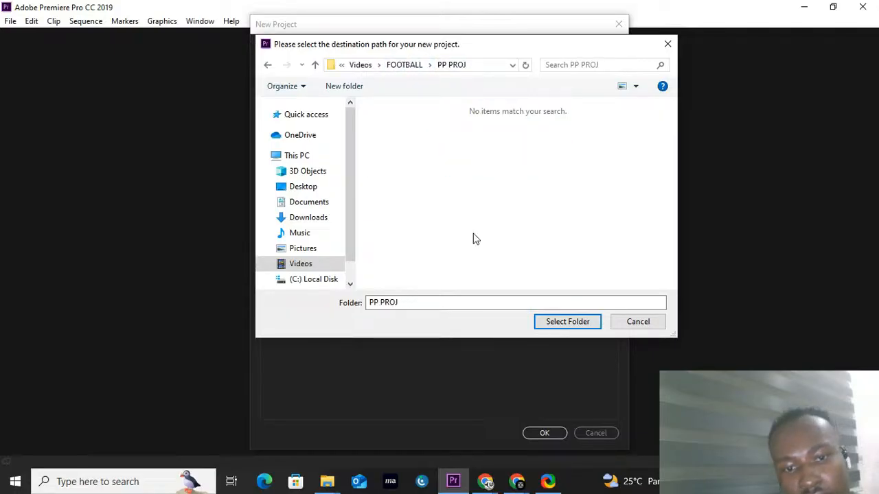
{"action": "left_click", "coordinate": [568, 322]}
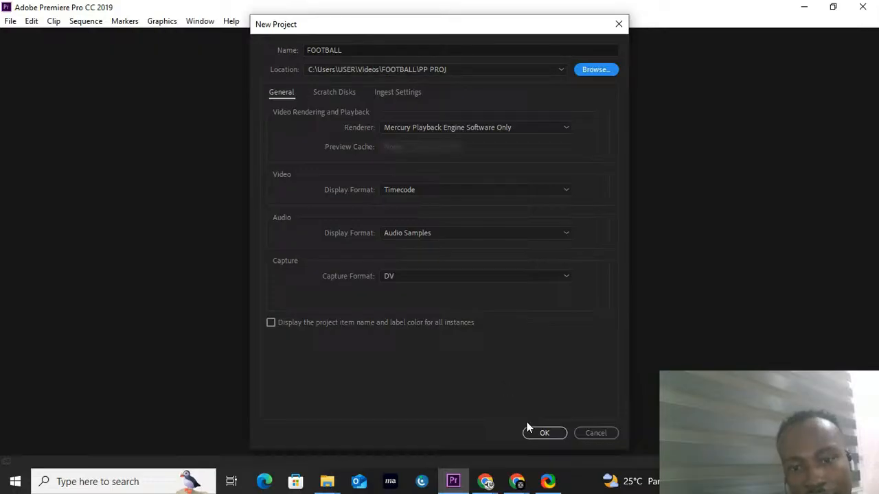
{"action": "left_click", "coordinate": [543, 433]}
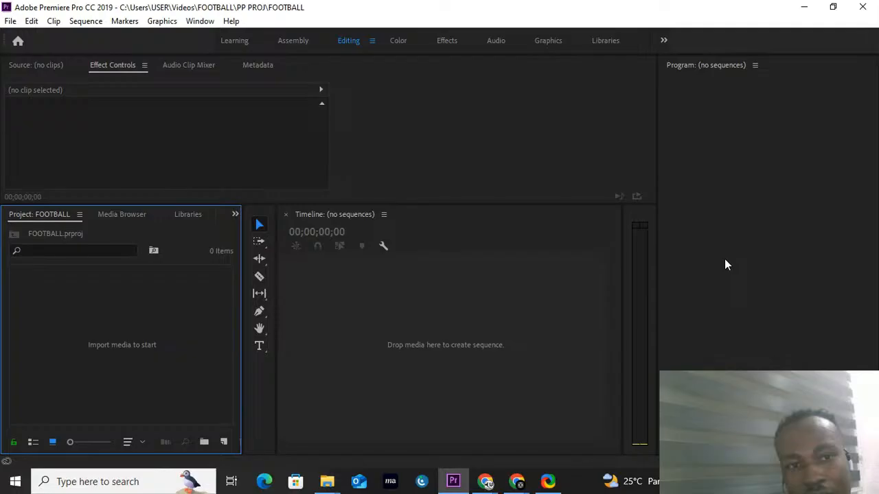
Step: Reset the Editing workspace to its saved layout
{"action": "left_click", "coordinate": [197, 20]}
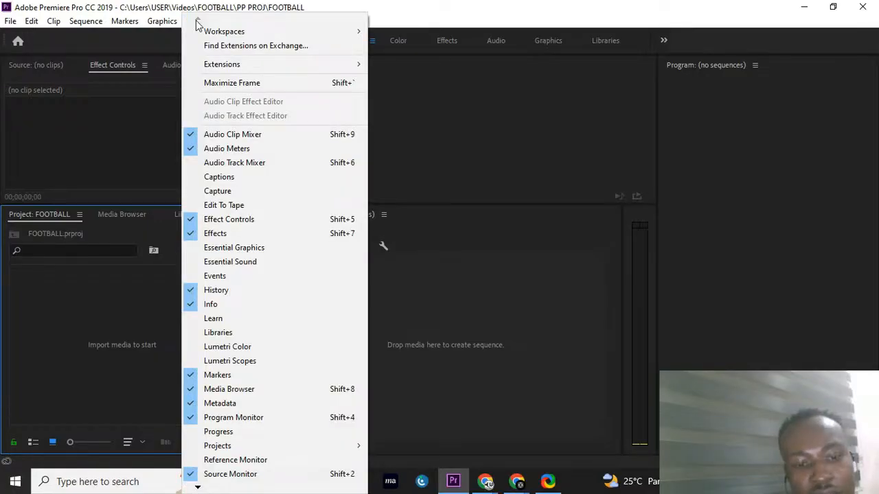
{"action": "mouse_move", "coordinate": [204, 33]}
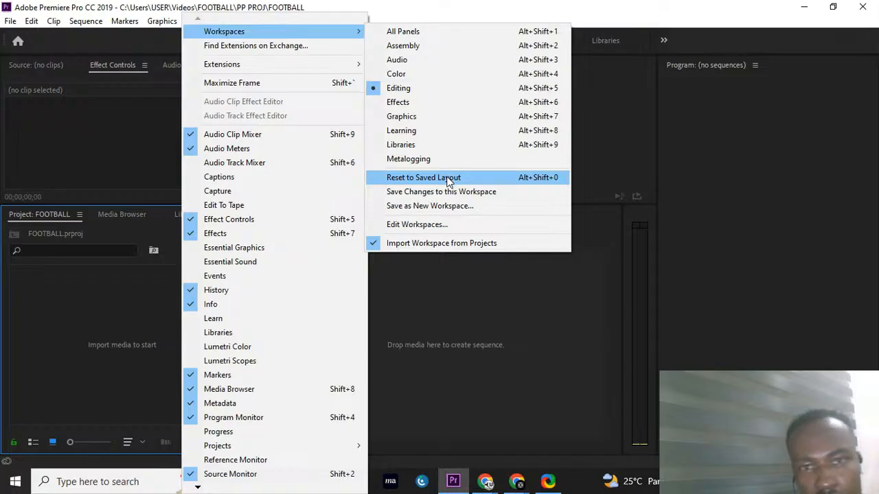
{"action": "left_click", "coordinate": [448, 177]}
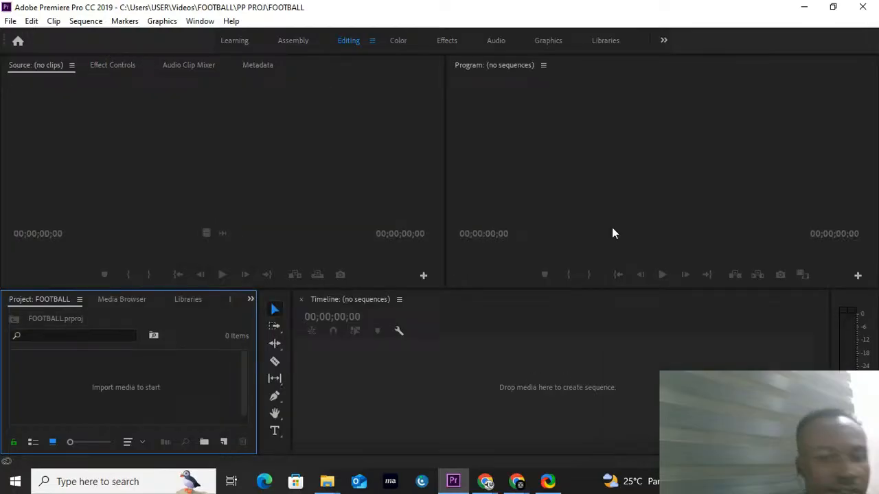
Step: Examine the four main areas of the Editing workspace: Program monitor, Source monitor, Project panel and Timeline
{"action": "left_click", "coordinate": [565, 195]}
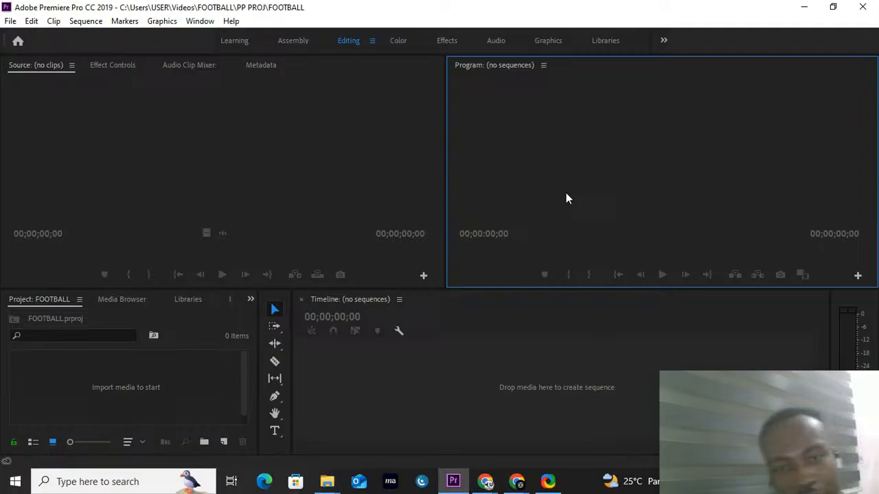
{"action": "left_click", "coordinate": [156, 186]}
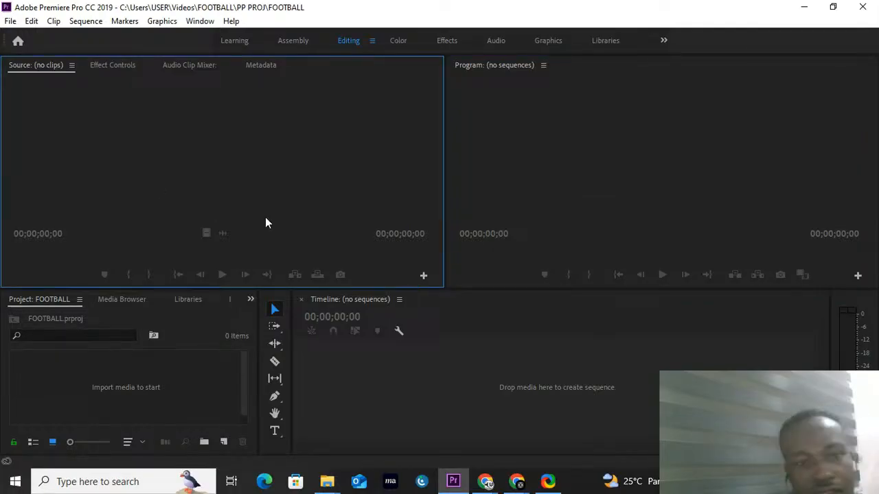
{"action": "left_click", "coordinate": [190, 367]}
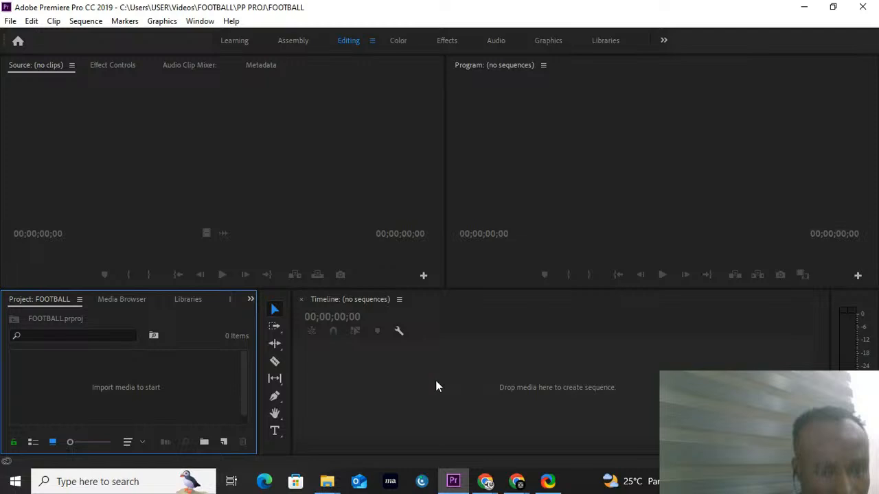
{"action": "left_click", "coordinate": [541, 197]}
{"action": "left_click", "coordinate": [357, 261]}
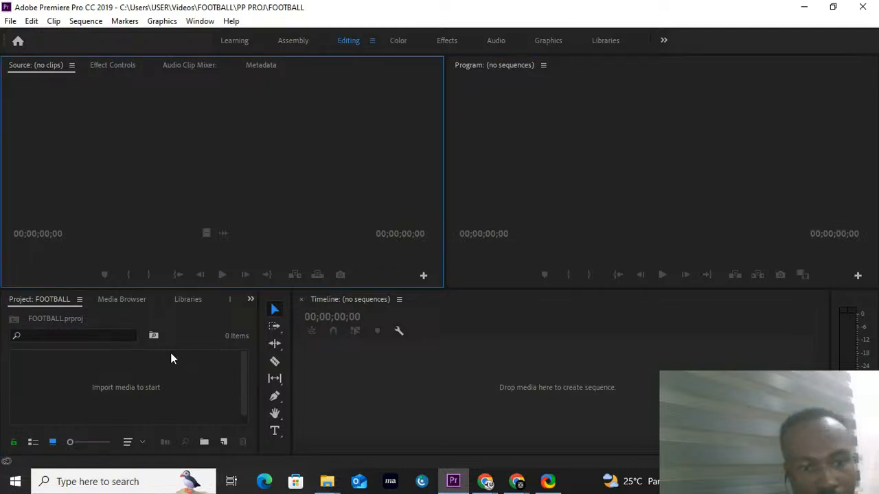
{"action": "left_click", "coordinate": [474, 371]}
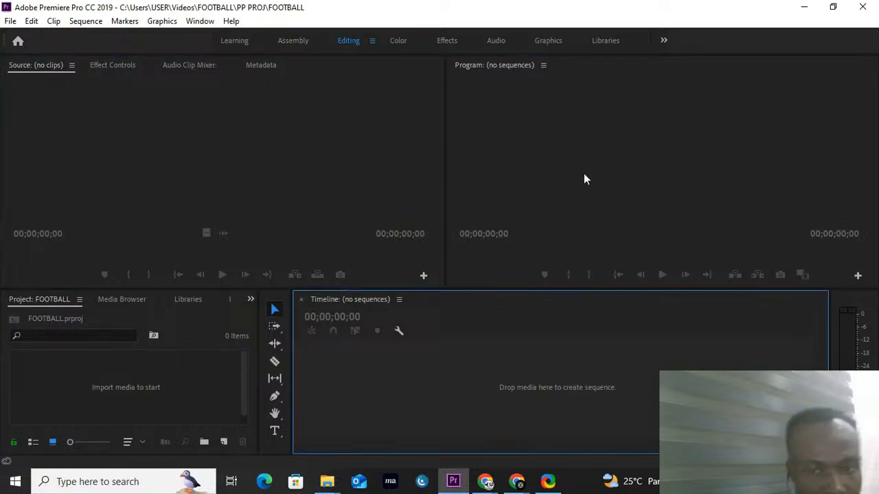
{"action": "left_click", "coordinate": [345, 139]}
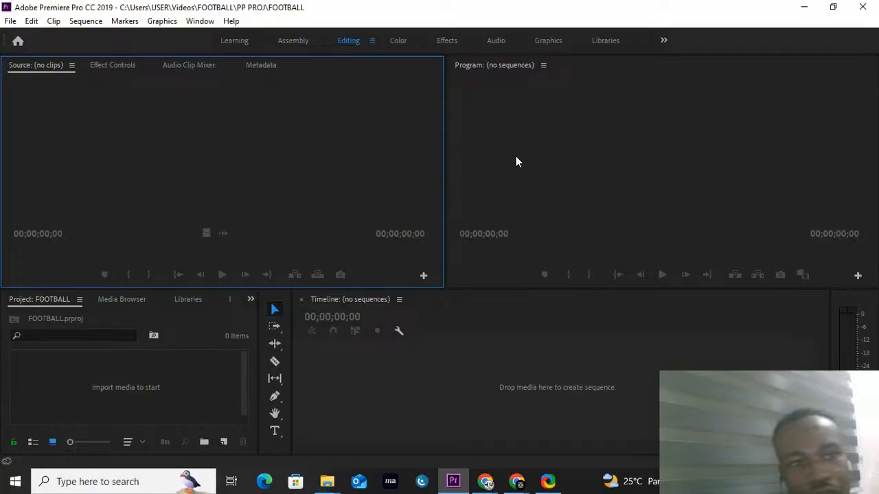
{"action": "left_click", "coordinate": [412, 364]}
Step: Import the PICTURE folder from Videos > FOLDER FOOTBALL into the project as a bin
{"action": "left_click", "coordinate": [103, 393]}
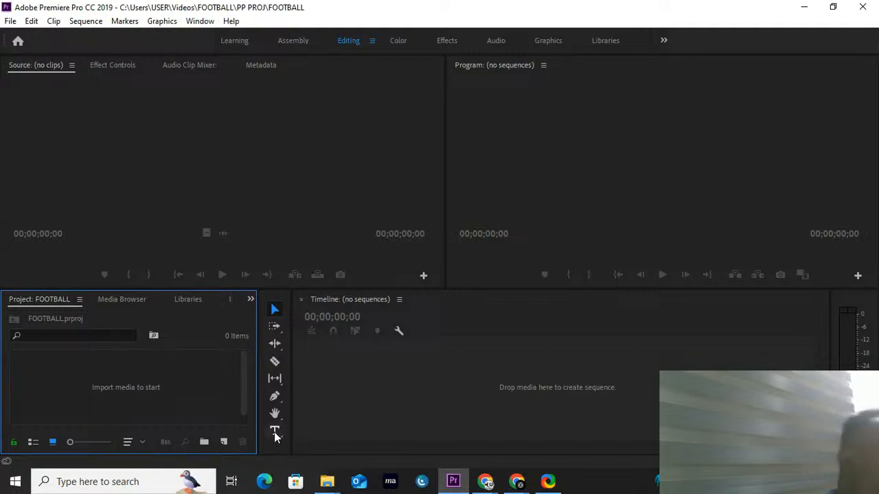
{"action": "right_click", "coordinate": [116, 373]}
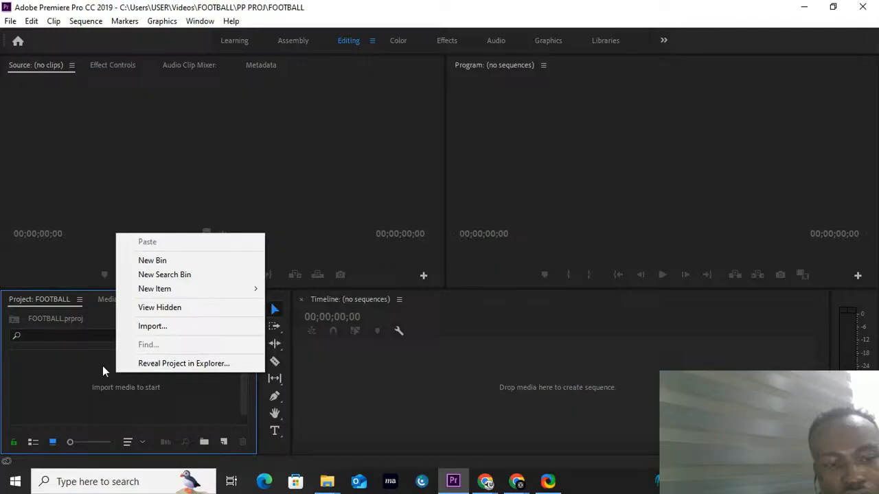
{"action": "left_click", "coordinate": [83, 375]}
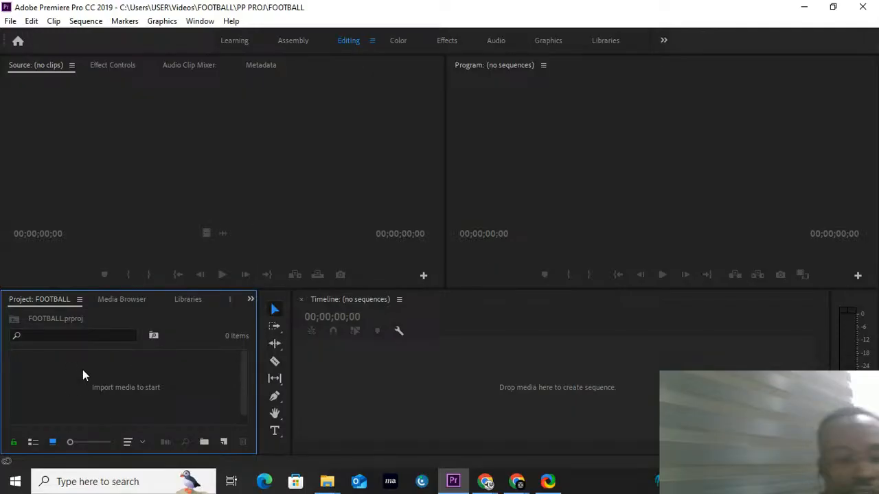
{"action": "right_click", "coordinate": [83, 374]}
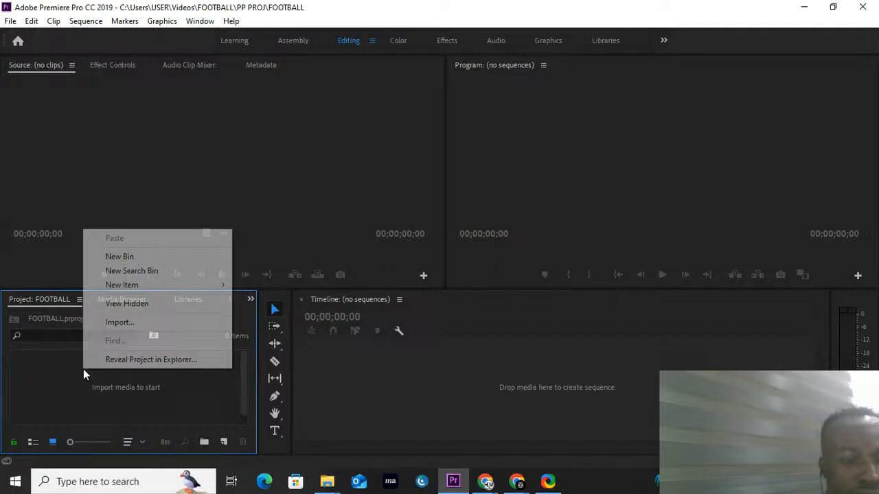
{"action": "left_click", "coordinate": [141, 324]}
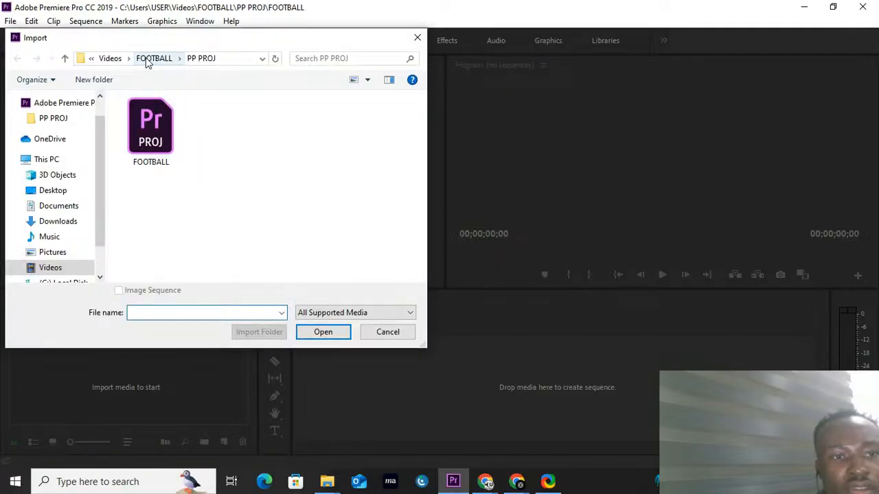
{"action": "left_click", "coordinate": [147, 61]}
{"action": "left_click", "coordinate": [145, 129]}
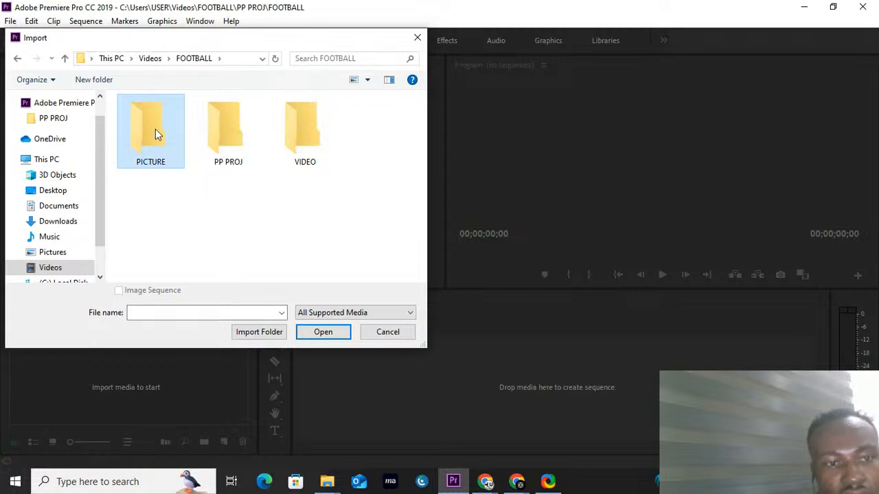
{"action": "left_click", "coordinate": [322, 332]}
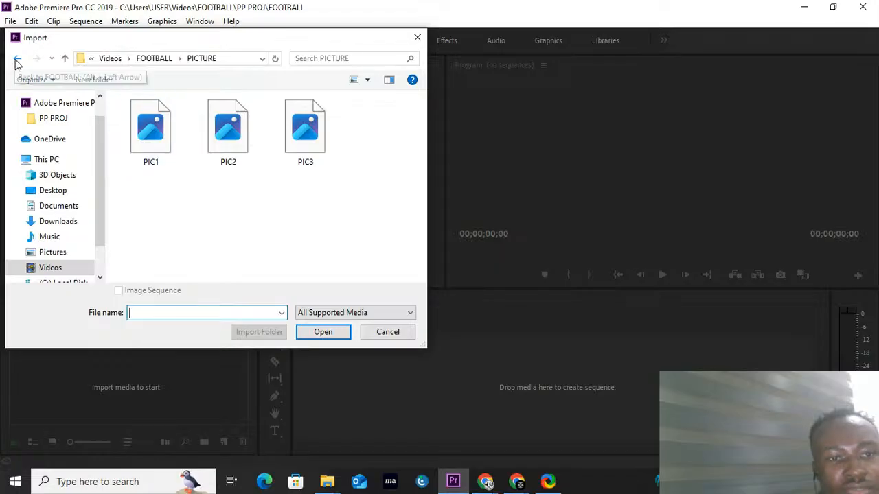
{"action": "left_click", "coordinate": [17, 58]}
{"action": "left_click", "coordinate": [165, 138]}
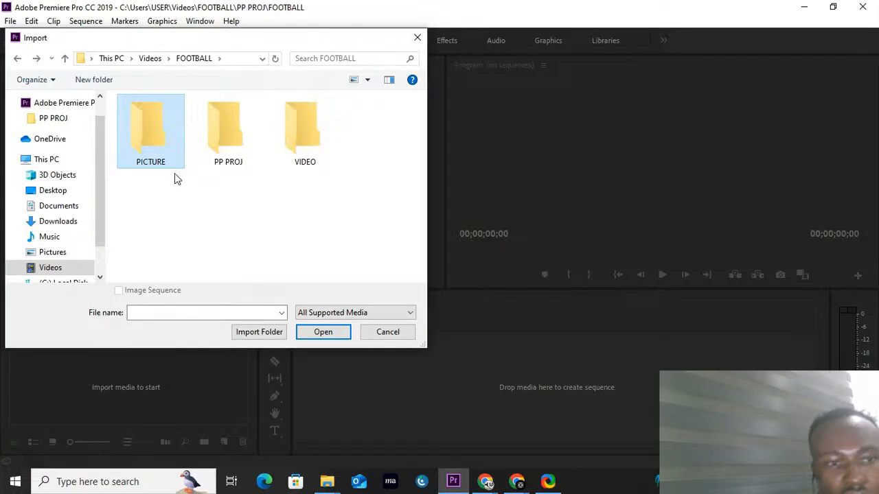
{"action": "left_click", "coordinate": [258, 333]}
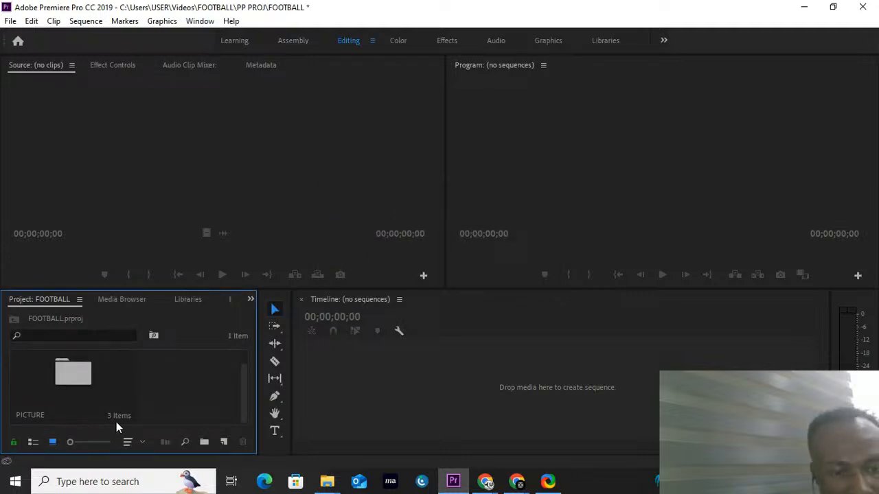
{"action": "right_click", "coordinate": [170, 380]}
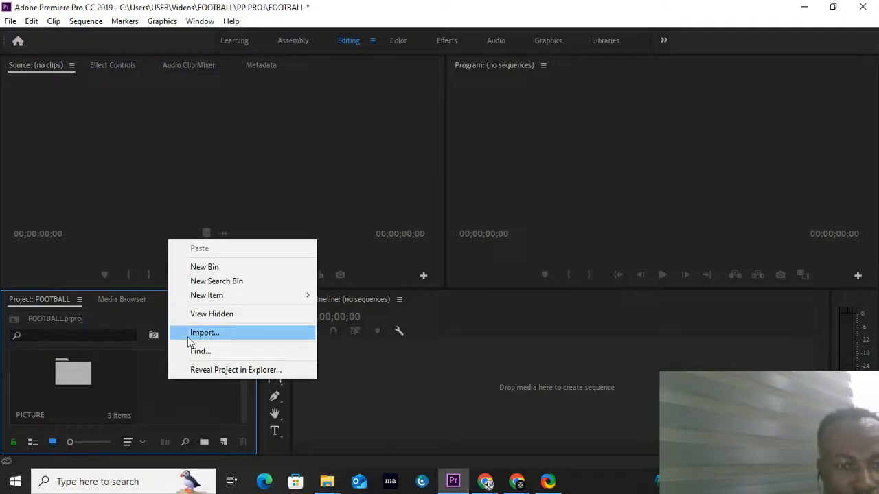
{"action": "left_click", "coordinate": [193, 389]}
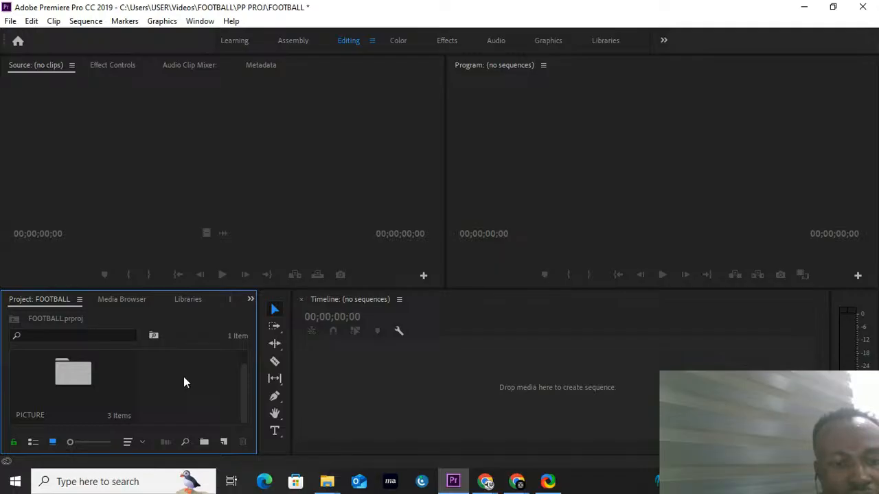
{"action": "double_click", "coordinate": [184, 378]}
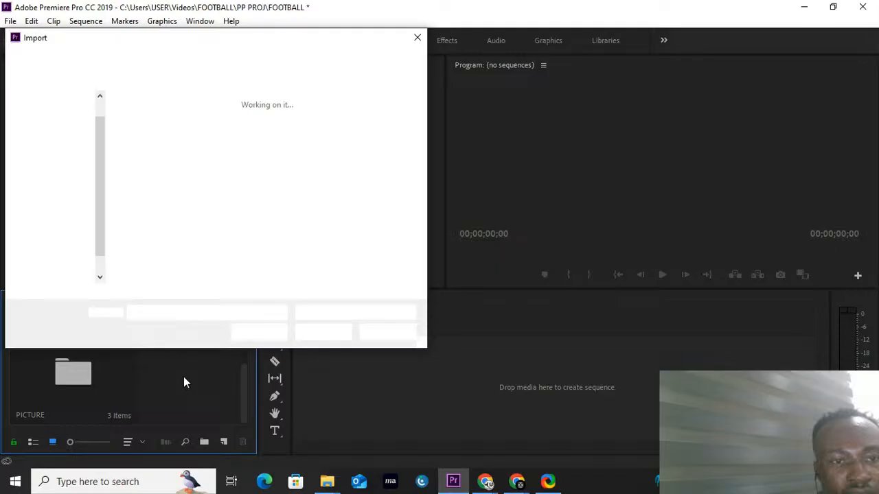
{"action": "left_click", "coordinate": [156, 59]}
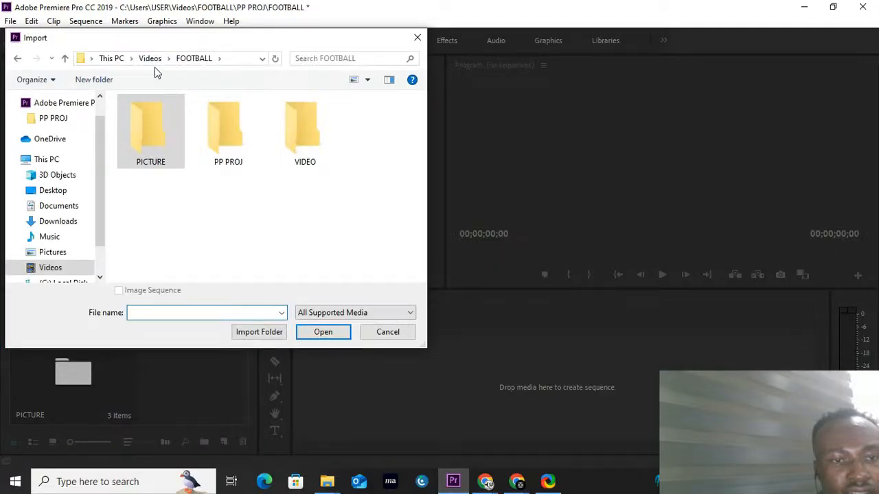
{"action": "left_click", "coordinate": [416, 39]}
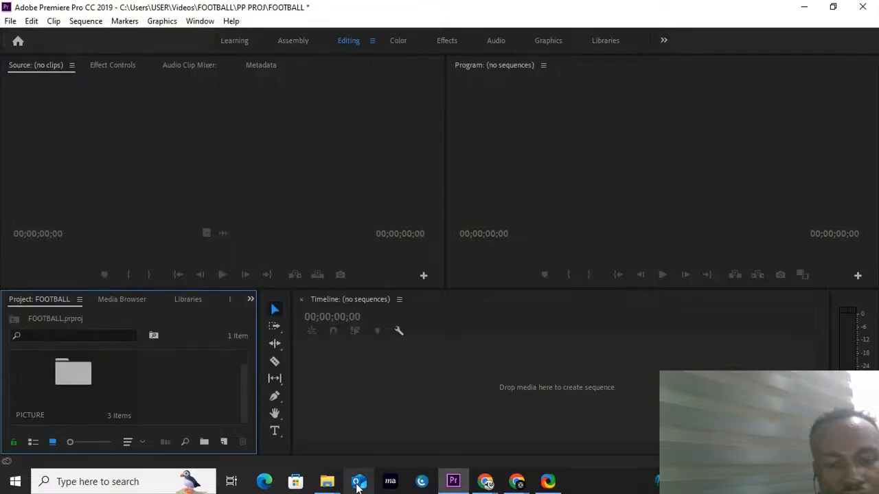
Step: Bring the VIDEO folder from the FOOTBALL folder in File Explorer into the Premiere Pro project
{"action": "left_click", "coordinate": [329, 486]}
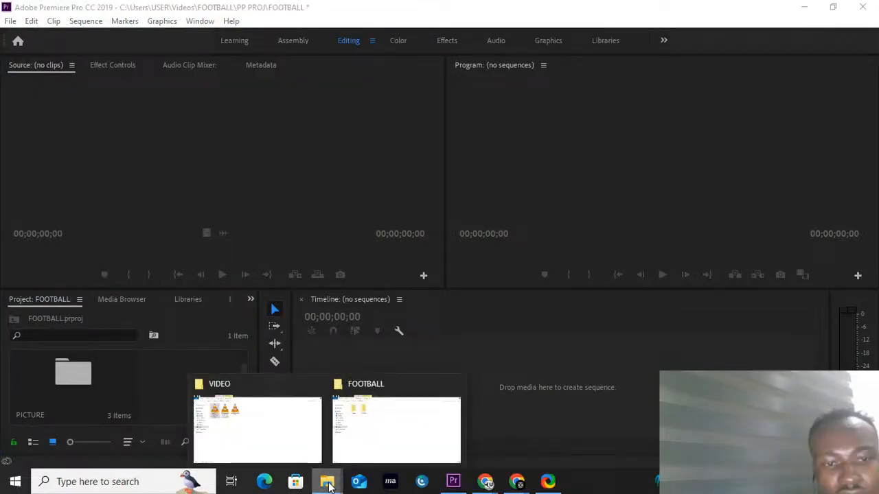
{"action": "left_click", "coordinate": [257, 430]}
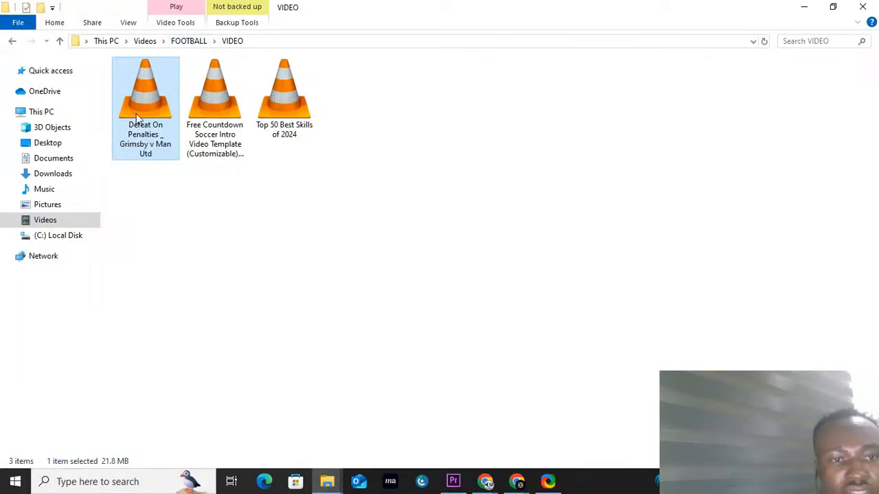
{"action": "key", "text": "alt+Up"}
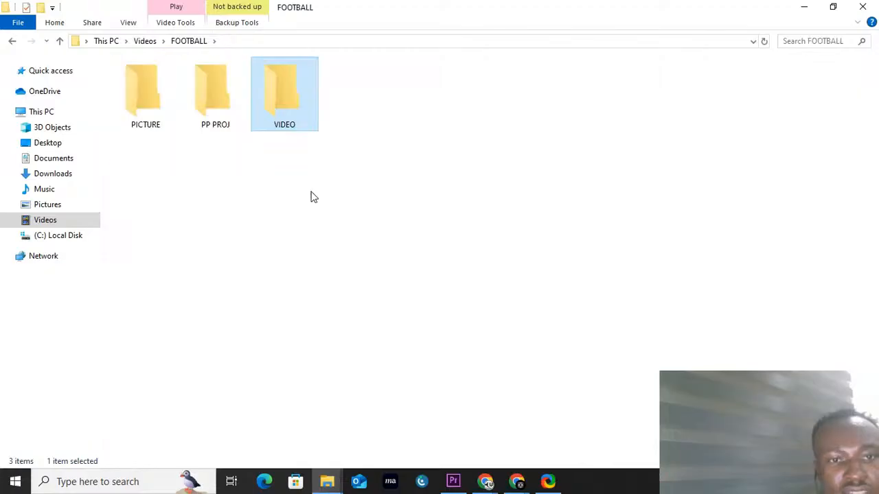
{"action": "left_click_drag", "start_coordinate": [310, 96], "coordinate": [197, 394]}
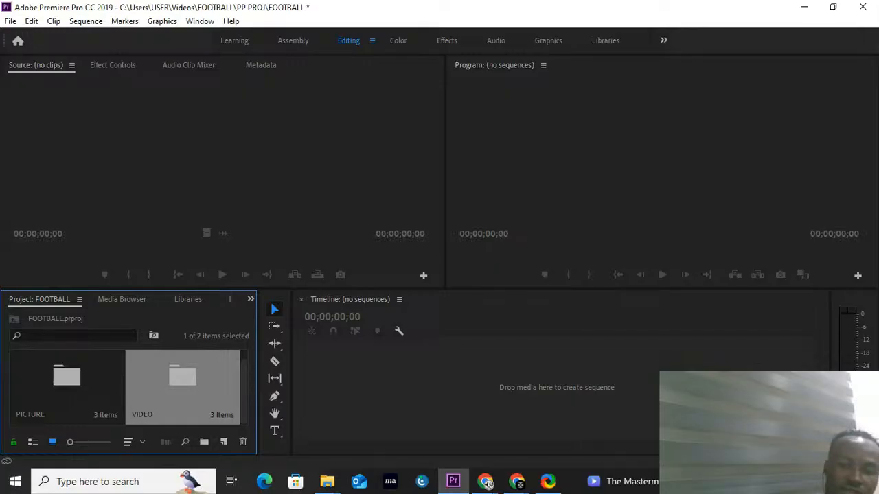
Step: Preview PIC1.PNG from the PICTURE bin in the Source monitor and look through the bin's other pictures
{"action": "left_click", "coordinate": [68, 373]}
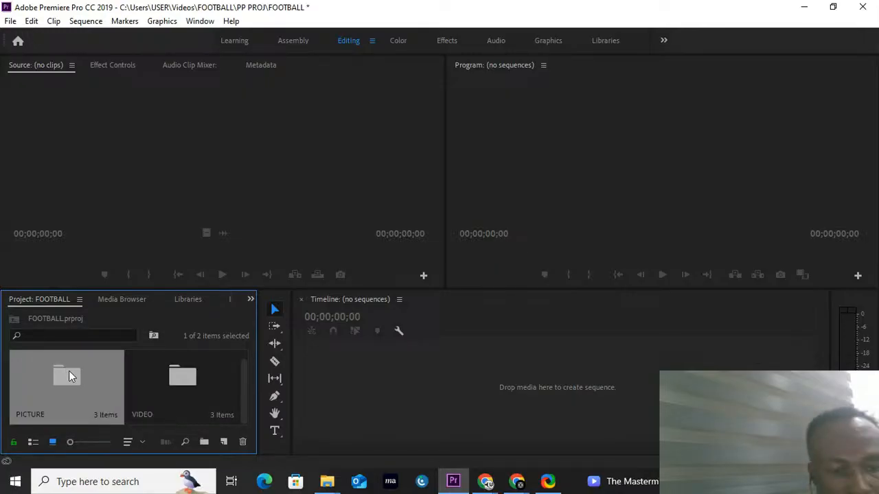
{"action": "double_click", "coordinate": [69, 374]}
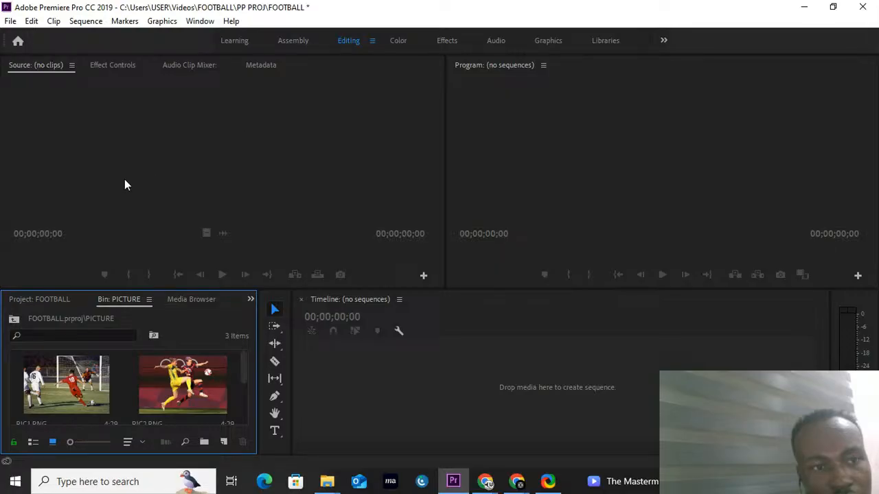
{"action": "left_click", "coordinate": [75, 404]}
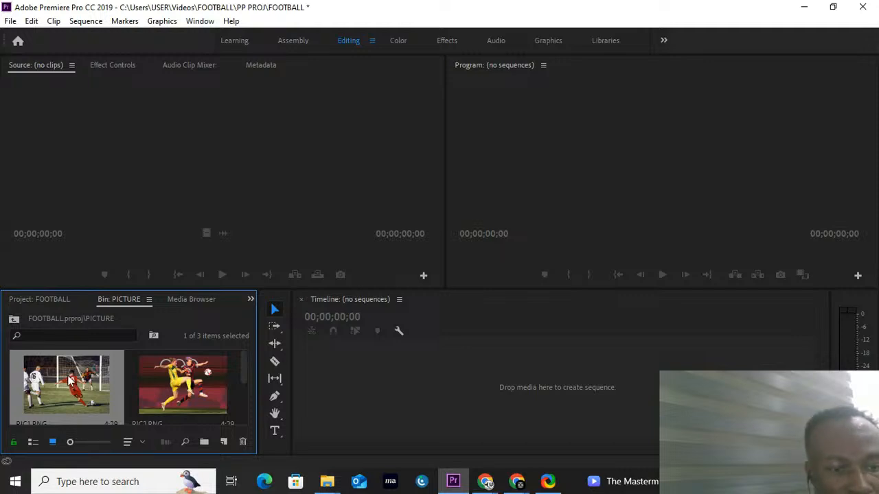
{"action": "double_click", "coordinate": [70, 380]}
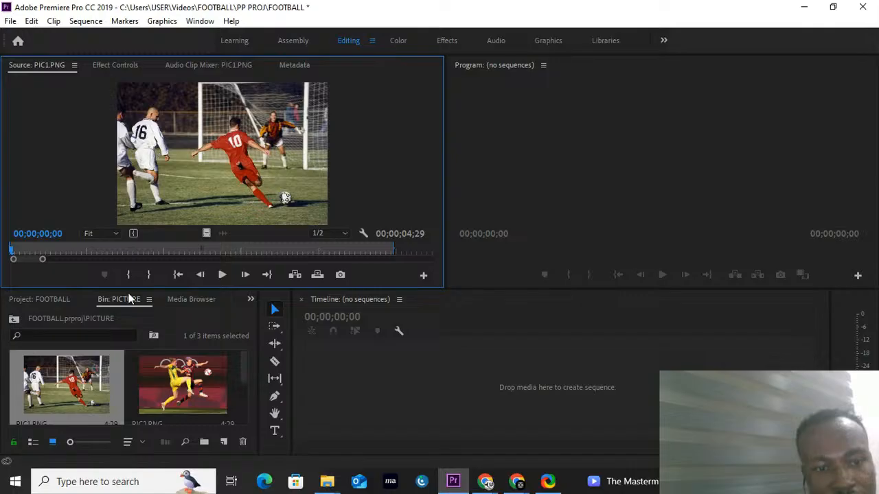
{"action": "scroll", "coordinate": [141, 374], "scroll_direction": "down", "scroll_amount": 2}
{"action": "scroll", "coordinate": [142, 375], "scroll_direction": "up", "scroll_amount": 2}
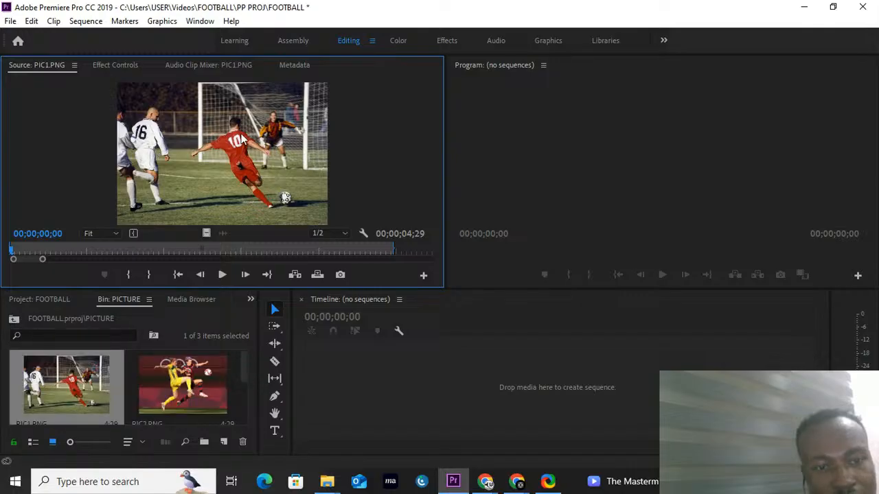
{"action": "left_click", "coordinate": [43, 299]}
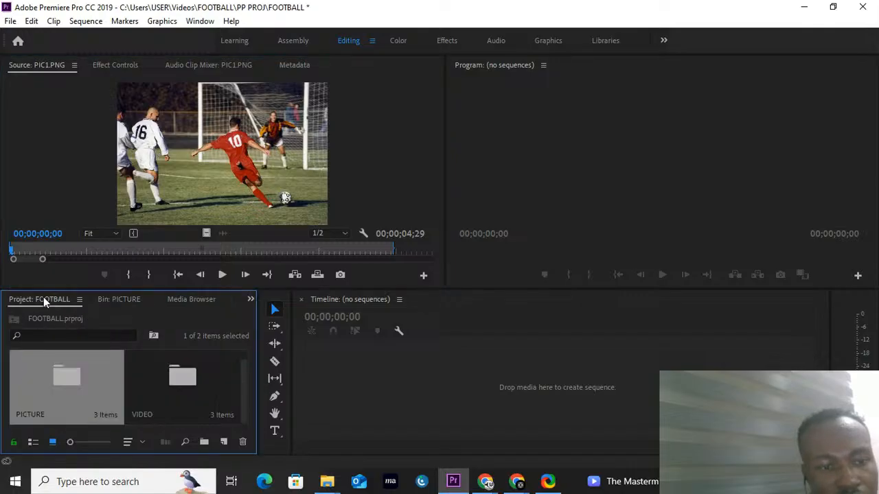
{"action": "left_click", "coordinate": [119, 299]}
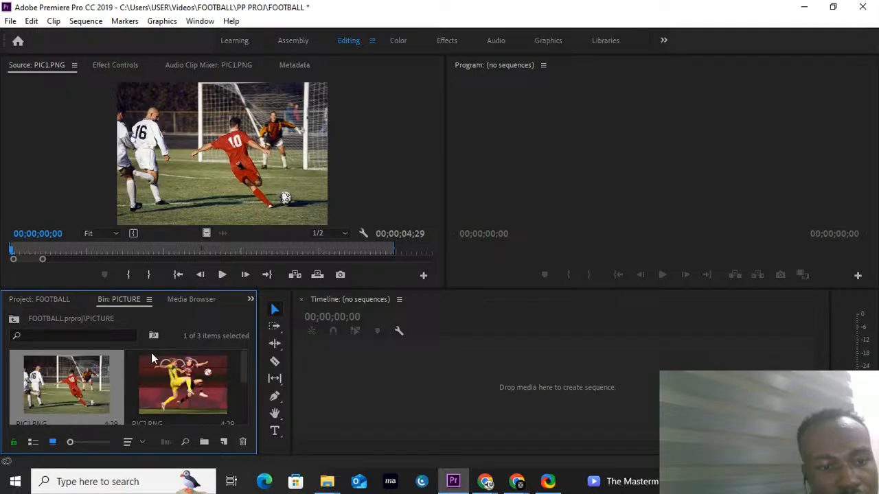
{"action": "scroll", "coordinate": [137, 378], "scroll_direction": "down", "scroll_amount": 2}
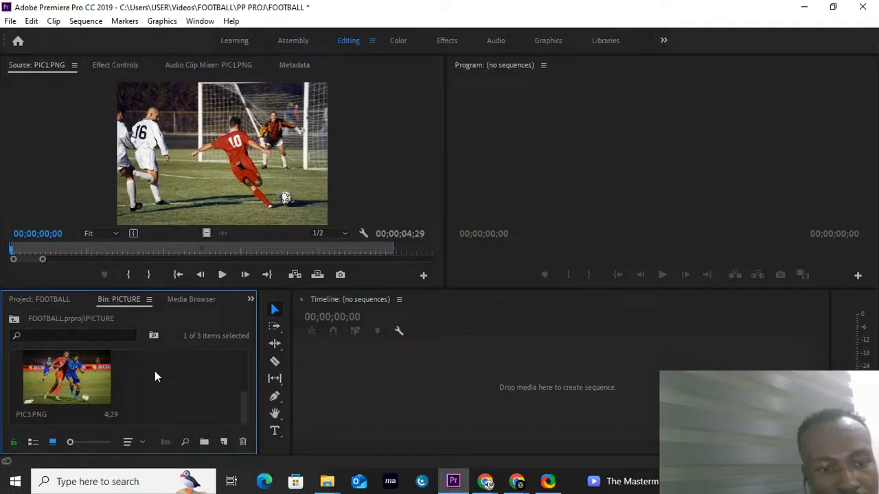
{"action": "scroll", "coordinate": [155, 370], "scroll_direction": "up", "scroll_amount": 2}
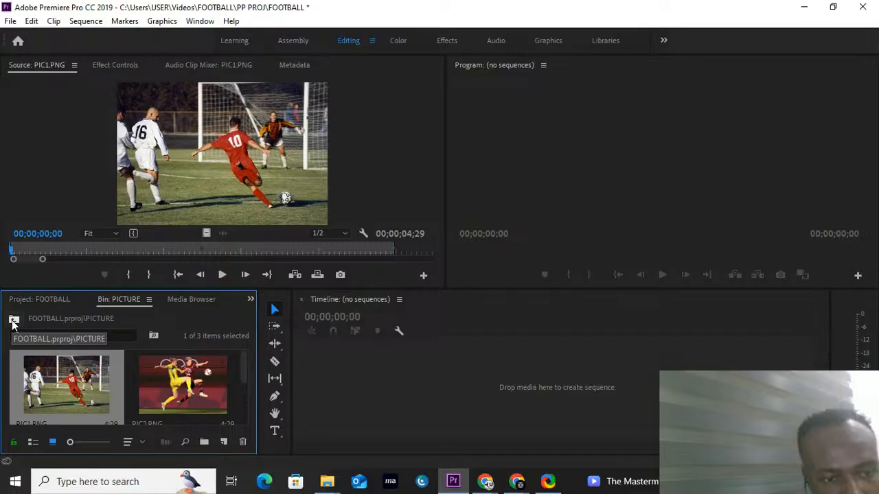
Step: Return to the project's bins, open the VIDEO bin and preview the Free Countdown Soccer Intro clip in the Source monitor
{"action": "left_click", "coordinate": [53, 299]}
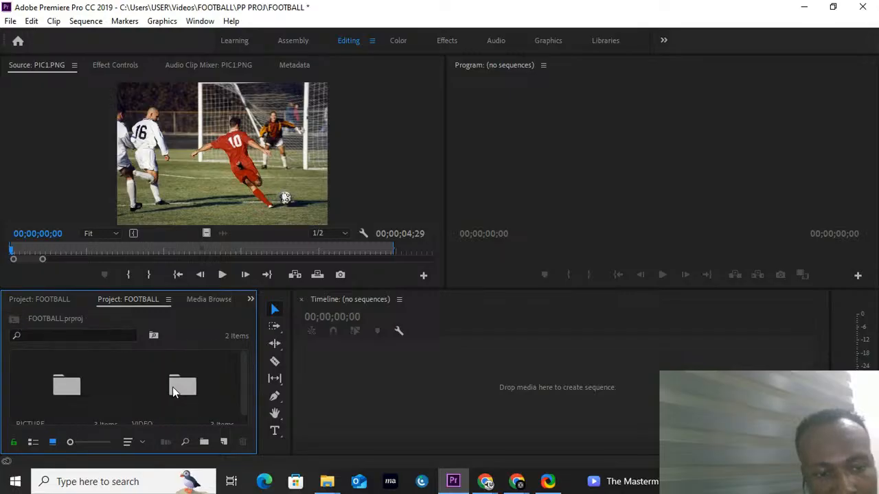
{"action": "left_click", "coordinate": [173, 386]}
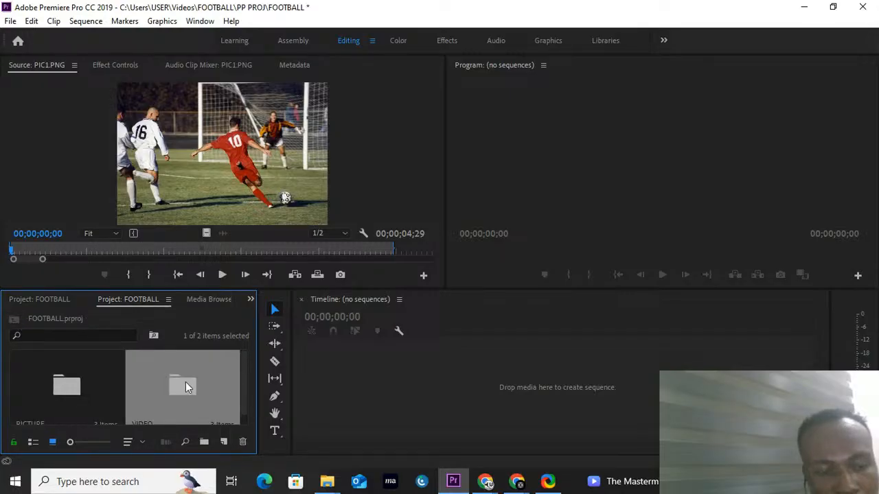
{"action": "double_click", "coordinate": [186, 382]}
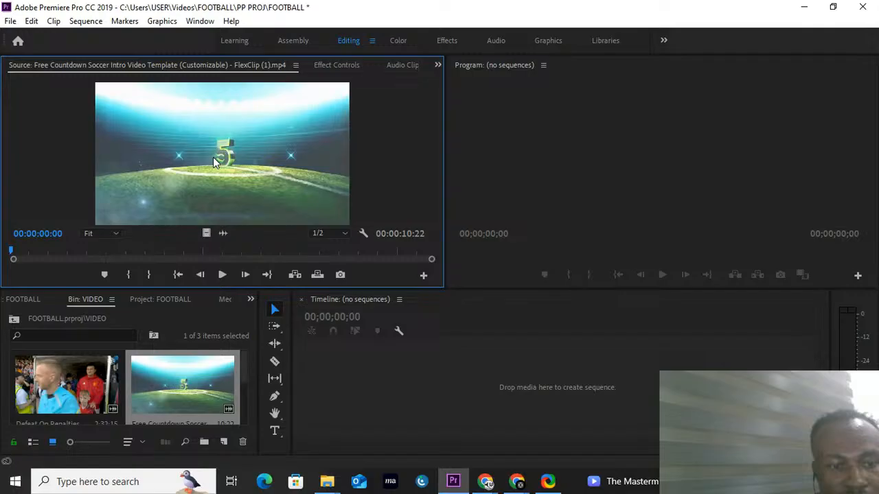
Step: Load the Defeat On Penalties _ Grimsby v Man Utd clip into the Source monitor and play it
{"action": "double_click", "coordinate": [67, 385]}
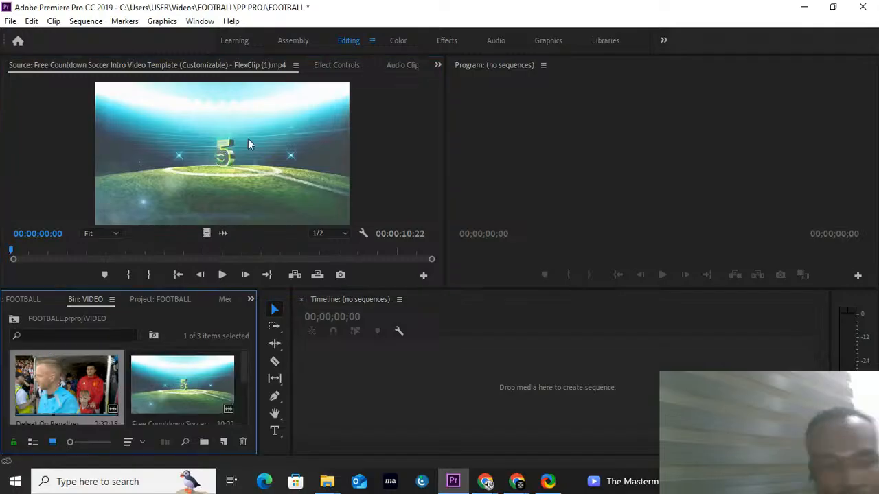
{"action": "double_click", "coordinate": [80, 386]}
{"action": "left_click", "coordinate": [222, 275]}
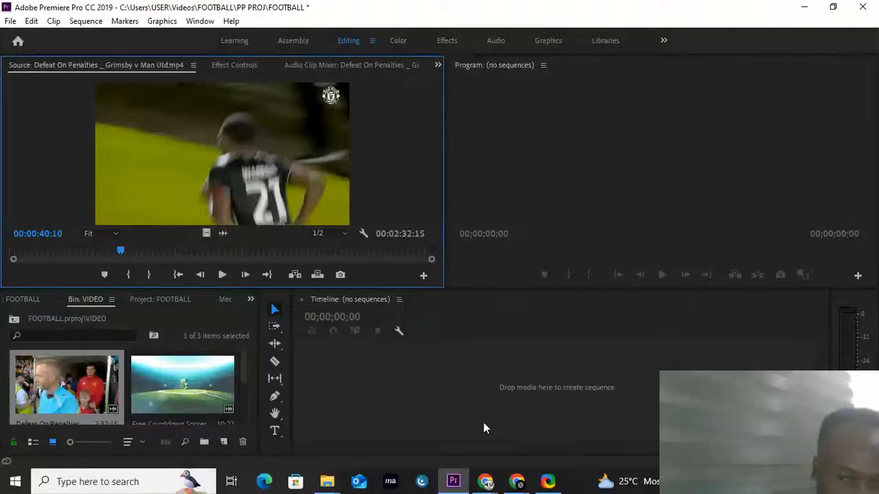
{"action": "left_click", "coordinate": [486, 361]}
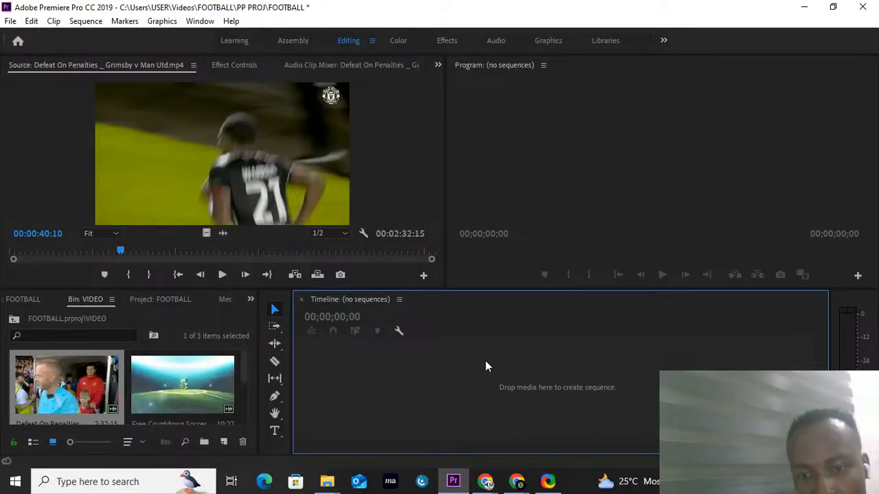
{"action": "left_click", "coordinate": [605, 220]}
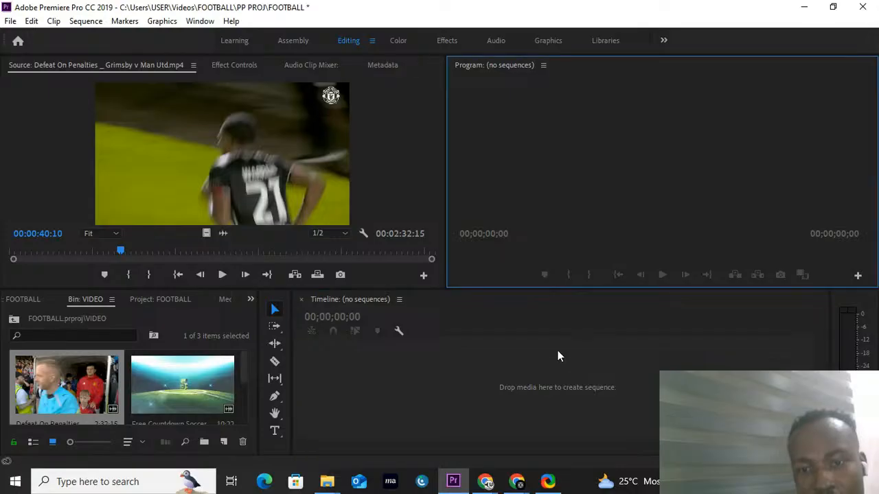
{"action": "left_click", "coordinate": [558, 356]}
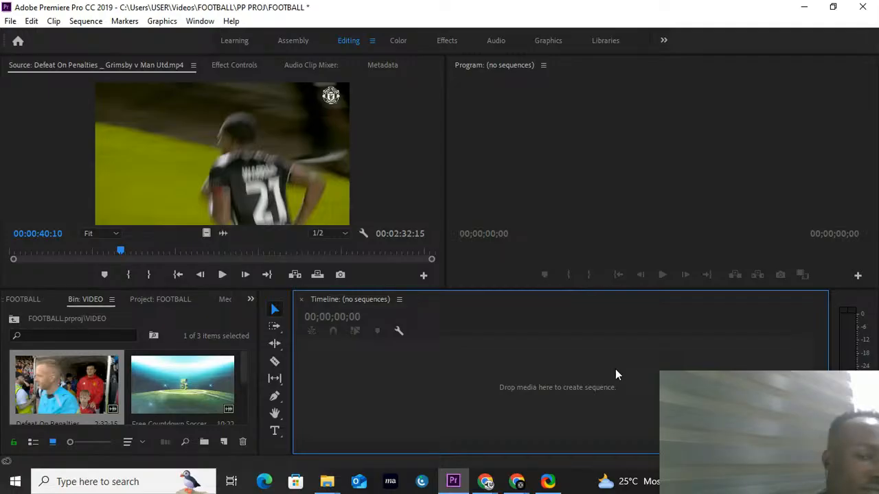
{"action": "key", "text": "ctrl+n"}
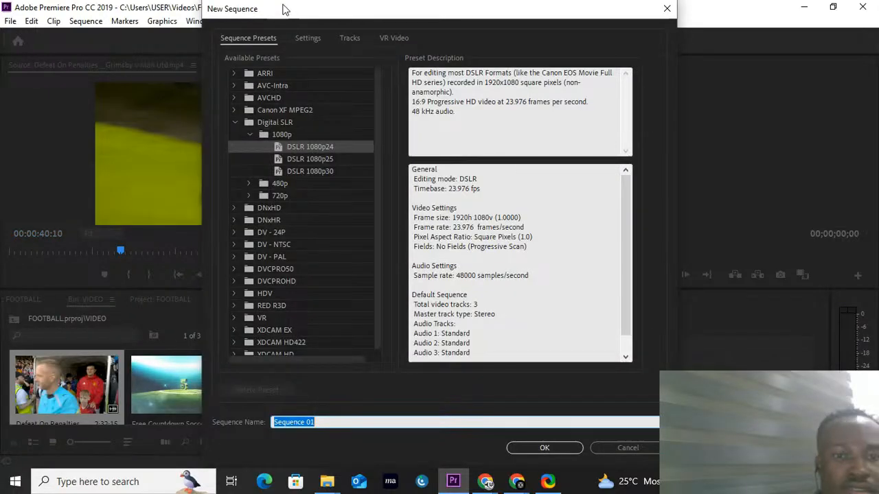
{"action": "left_click", "coordinate": [667, 8]}
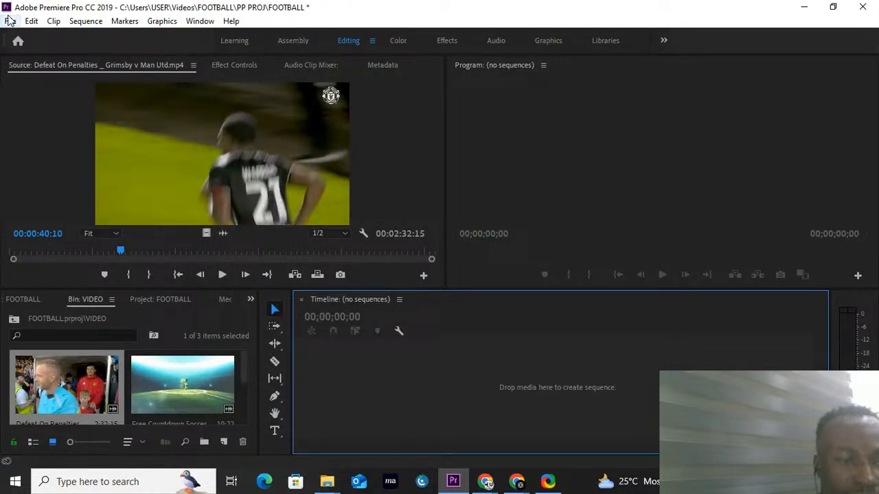
{"action": "left_click", "coordinate": [11, 21]}
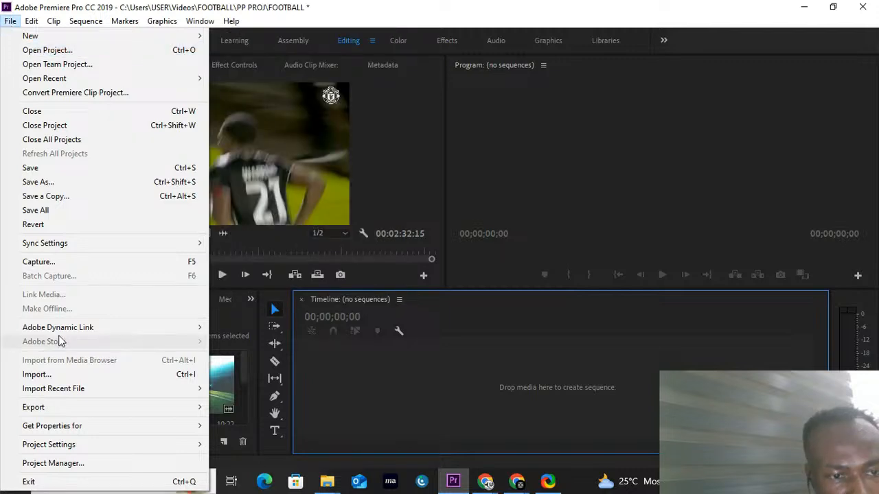
{"action": "mouse_move", "coordinate": [34, 23]}
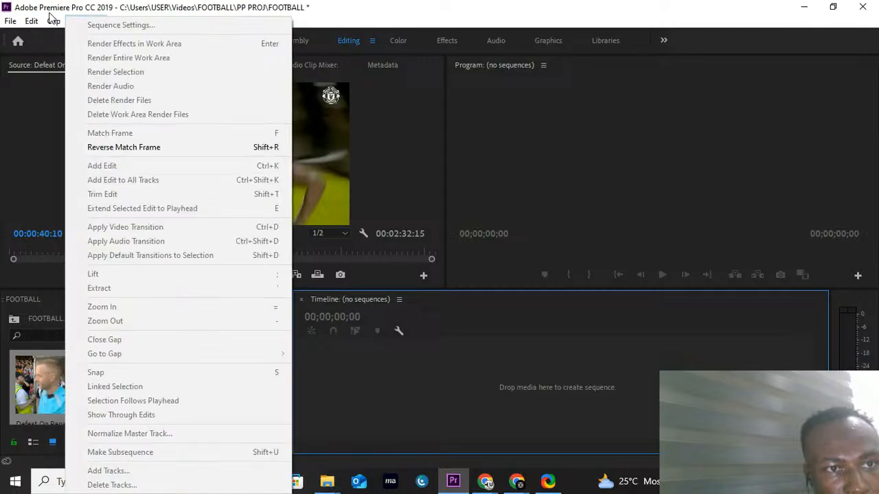
{"action": "mouse_move", "coordinate": [89, 24]}
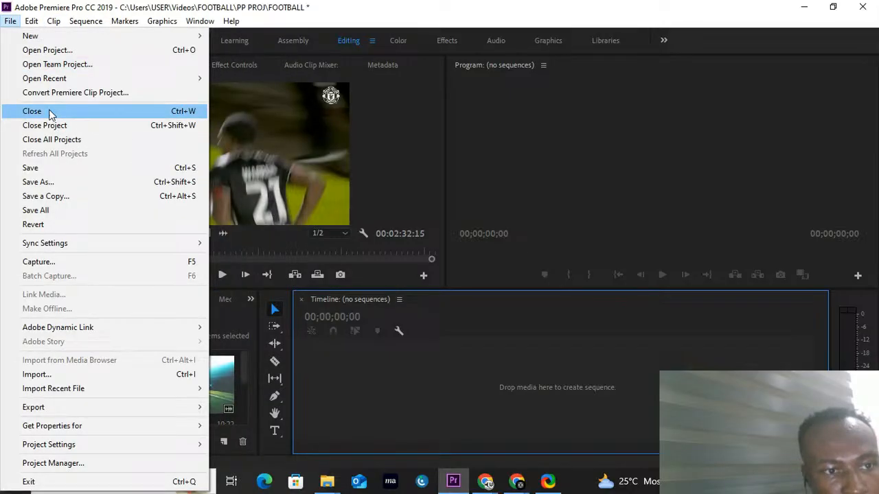
{"action": "left_click", "coordinate": [615, 395]}
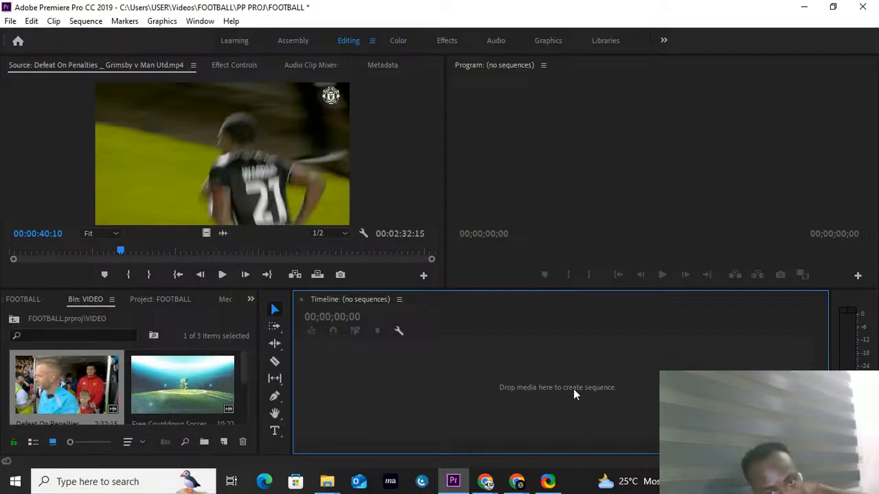
Step: Start a new sequence with the DSLR 1080p24 preset from the 1080p group of the Digital SLR presets
{"action": "key", "text": "ctrl+n"}
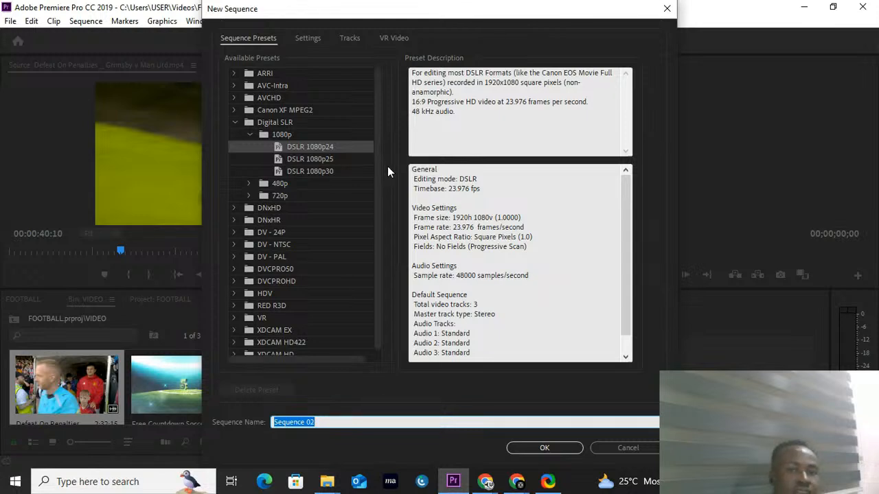
{"action": "left_click", "coordinate": [318, 150]}
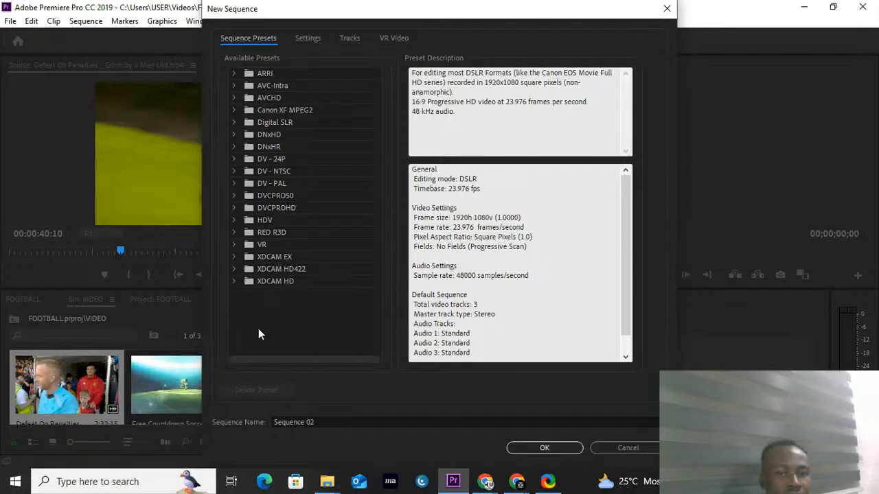
{"action": "left_click", "coordinate": [234, 122]}
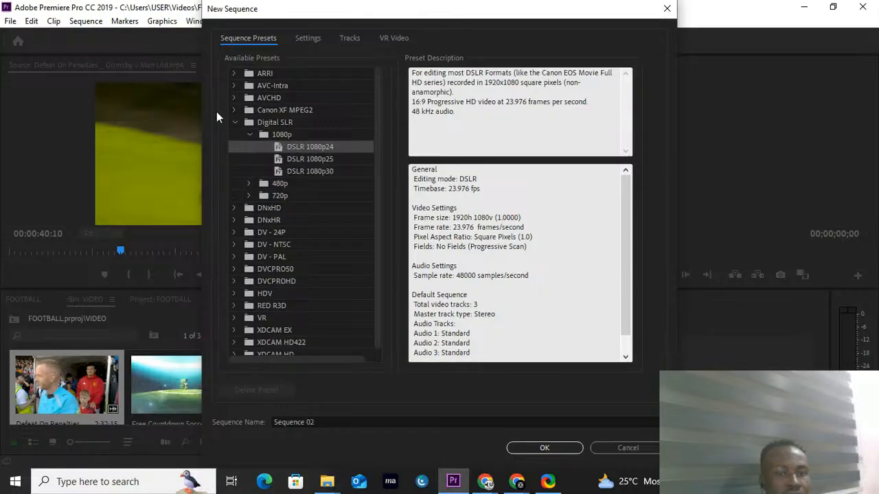
{"action": "left_click", "coordinate": [249, 135]}
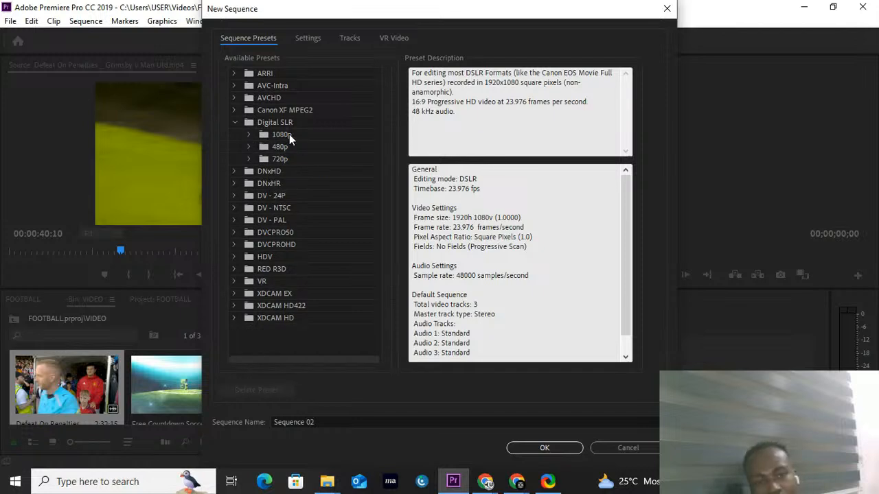
{"action": "left_click", "coordinate": [249, 135]}
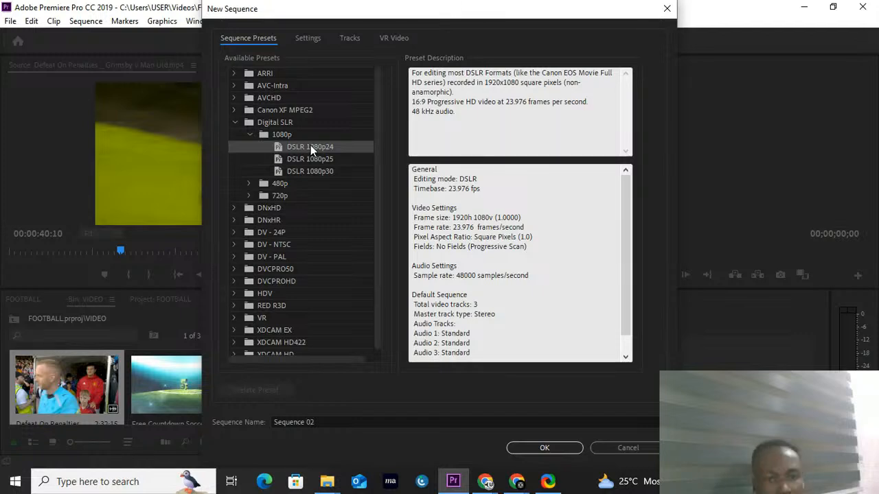
{"action": "left_click", "coordinate": [235, 122]}
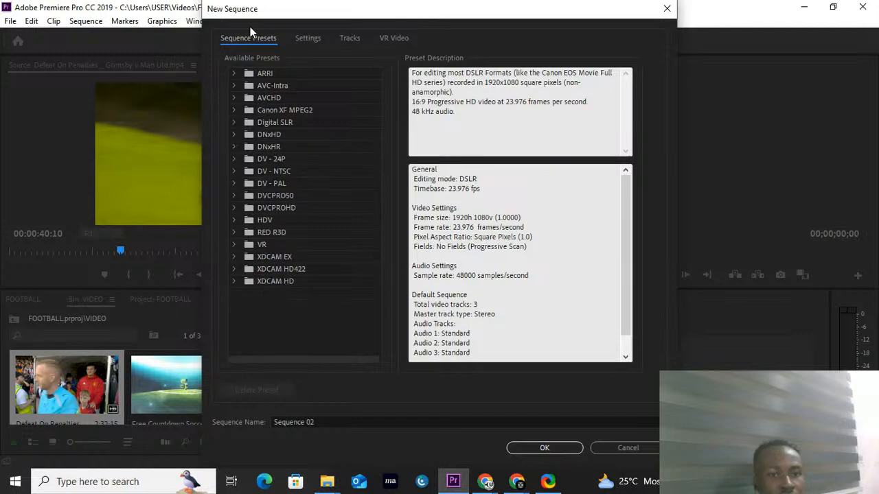
{"action": "left_click", "coordinate": [235, 122]}
{"action": "left_click", "coordinate": [249, 135]}
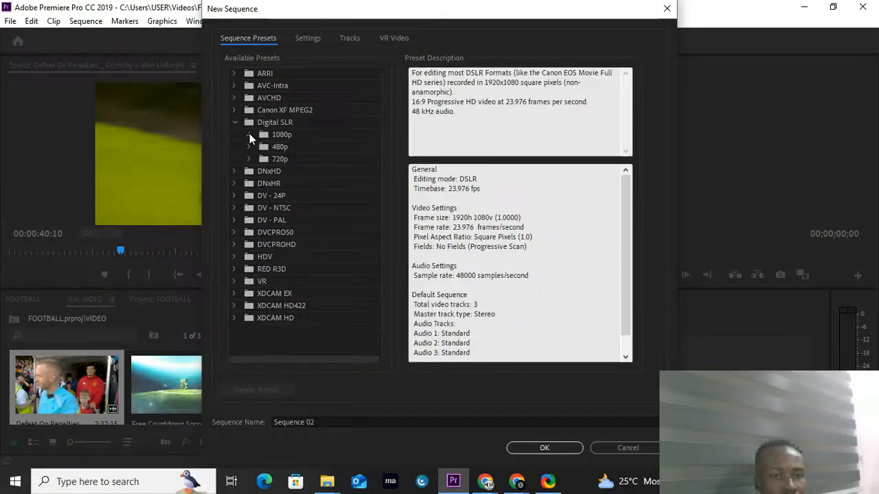
{"action": "left_click", "coordinate": [249, 135]}
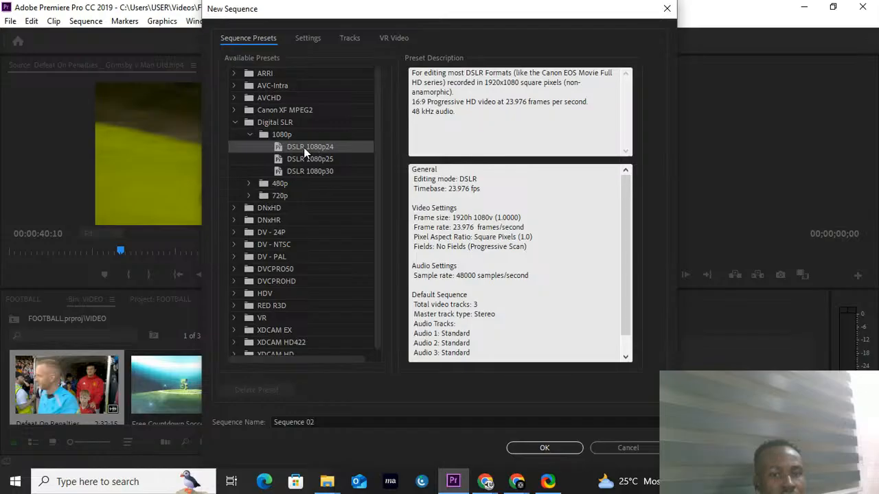
Step: Name the new sequence FOOTBALL
{"action": "left_click", "coordinate": [334, 422]}
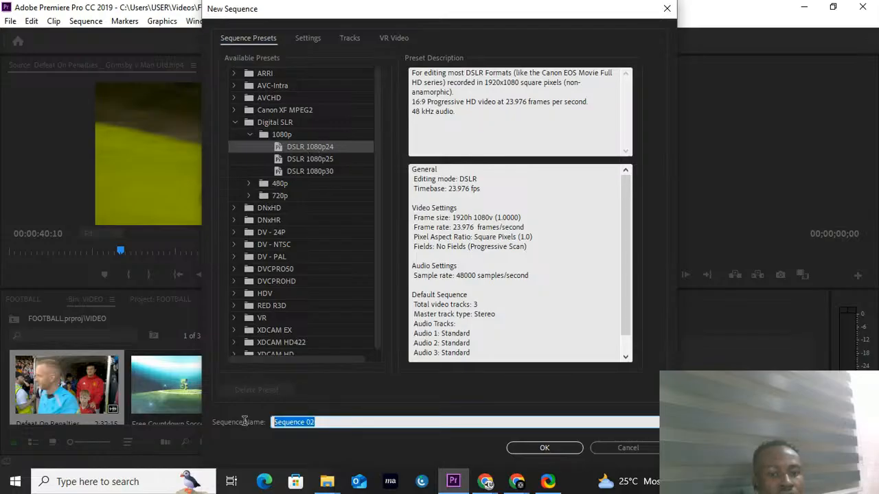
{"action": "type", "text": "F"}
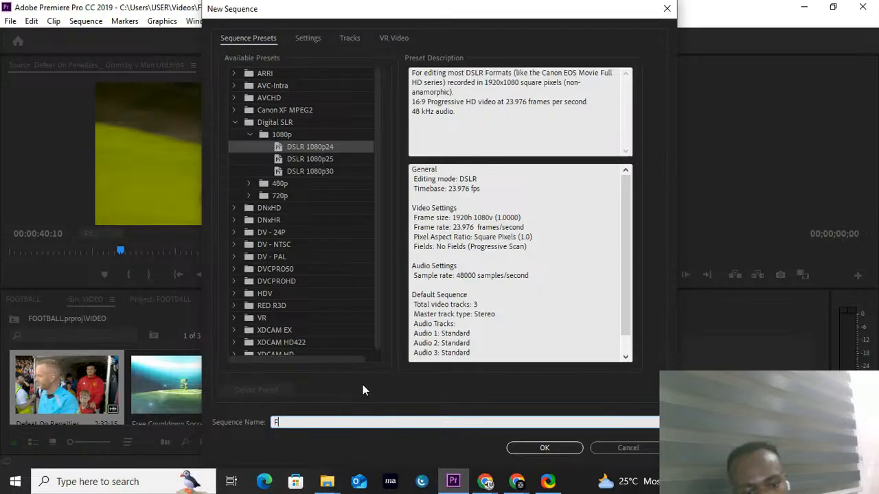
{"action": "type", "text": "OOT"}
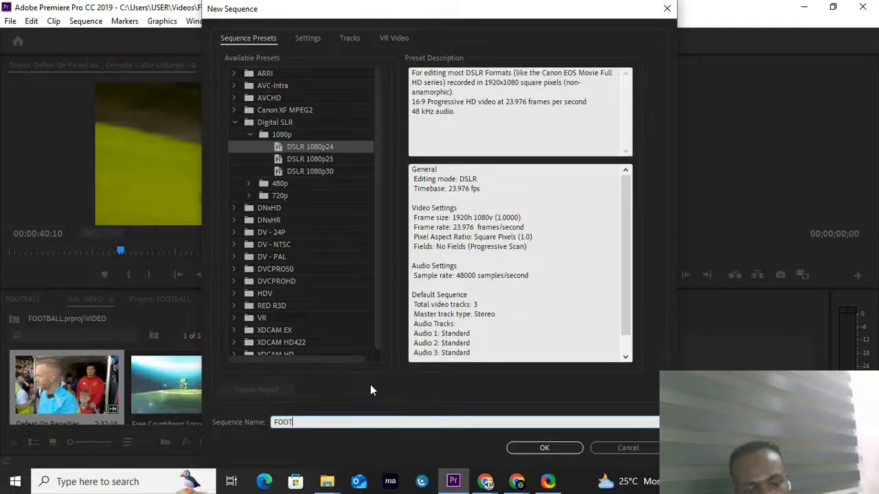
{"action": "type", "text": "BALL"}
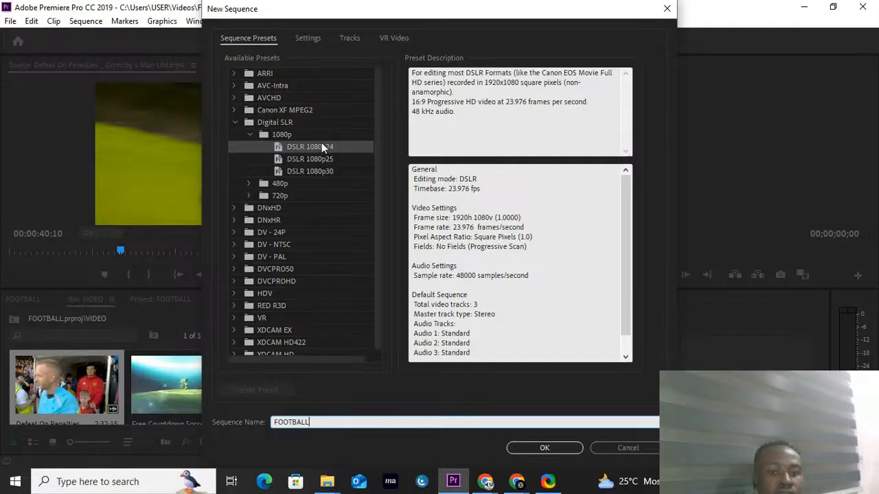
Step: Check the horizontal and vertical frame size in the new sequence's settings and create the sequence
{"action": "left_click", "coordinate": [309, 40]}
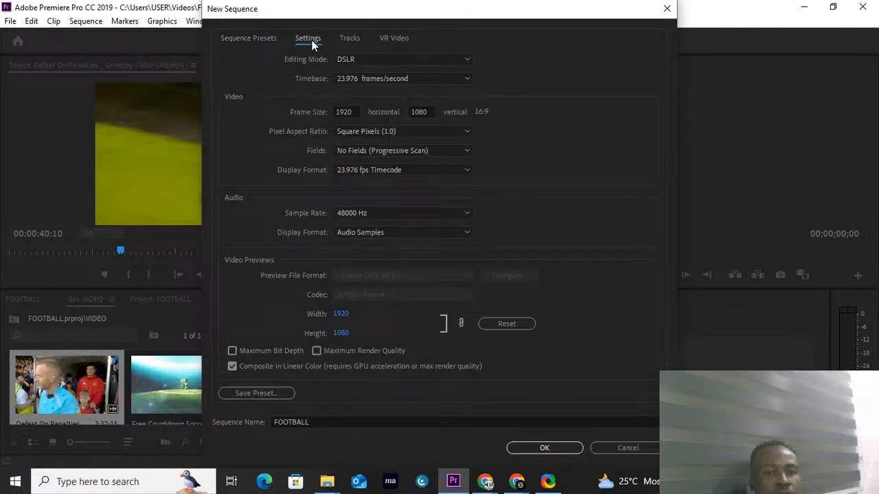
{"action": "left_click", "coordinate": [266, 40]}
{"action": "left_click", "coordinate": [307, 43]}
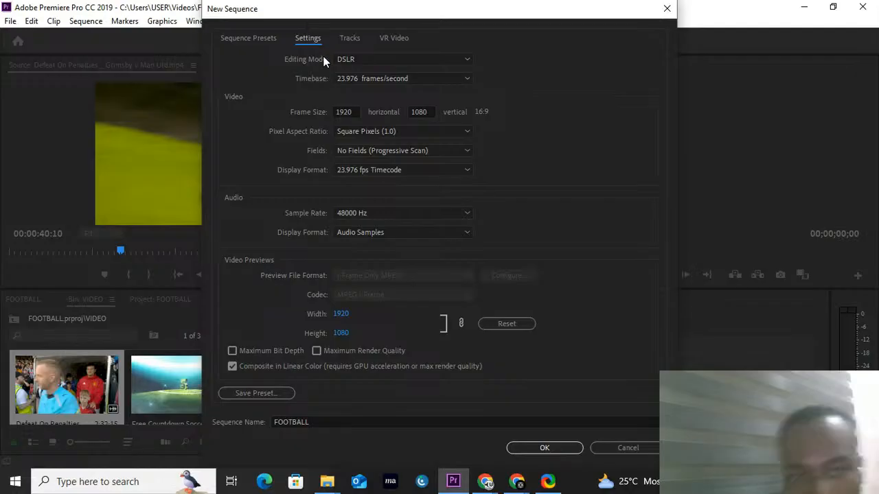
{"action": "left_click", "coordinate": [336, 114]}
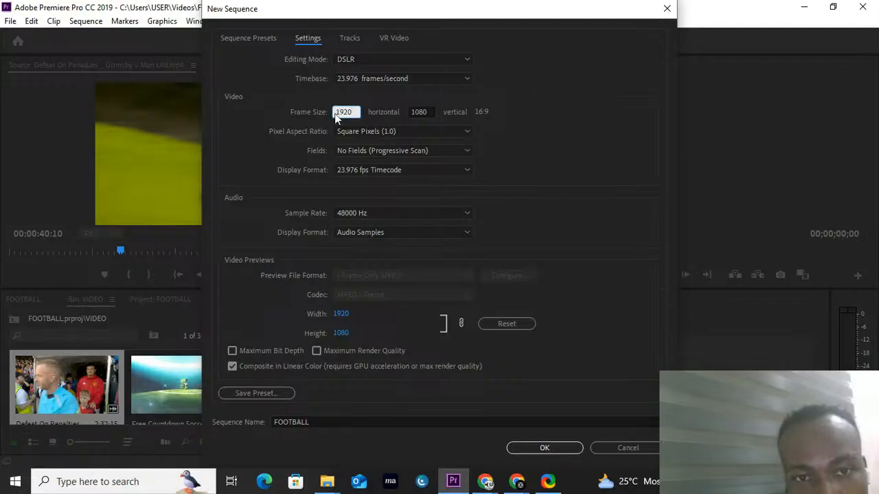
{"action": "left_click_drag", "start_coordinate": [337, 118], "coordinate": [354, 111]}
{"action": "left_click", "coordinate": [419, 112]}
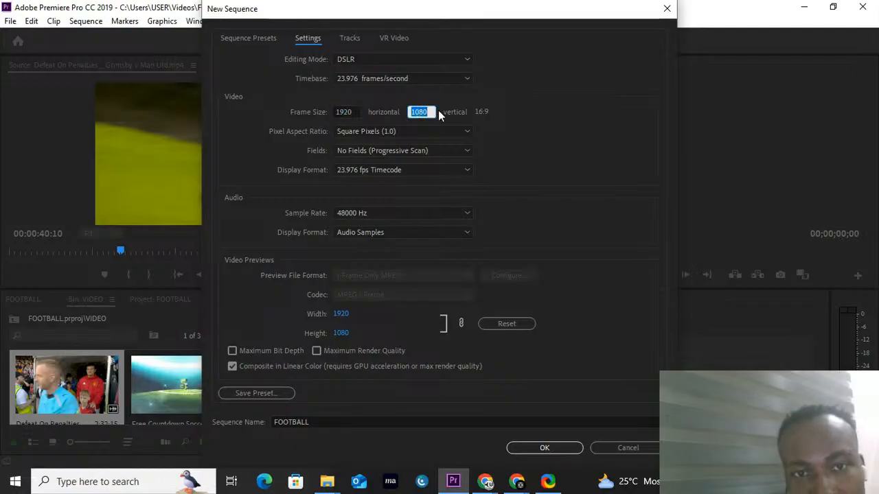
{"action": "left_click", "coordinate": [514, 130]}
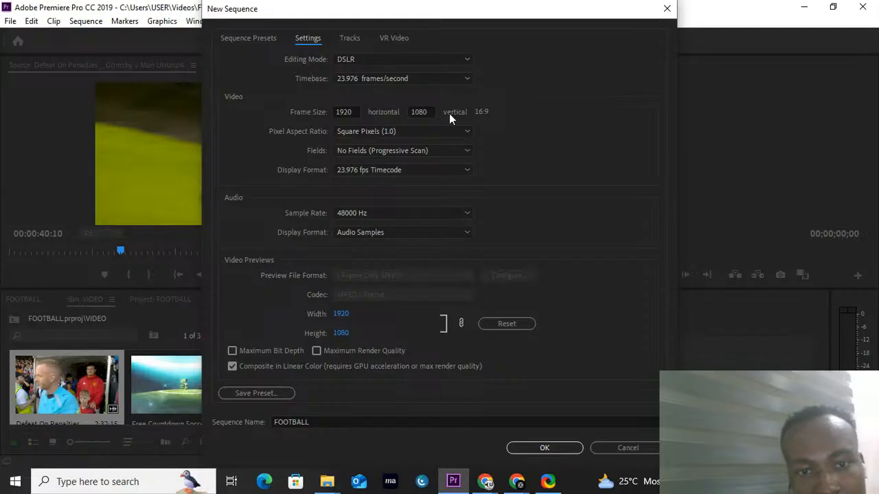
{"action": "left_click", "coordinate": [545, 448]}
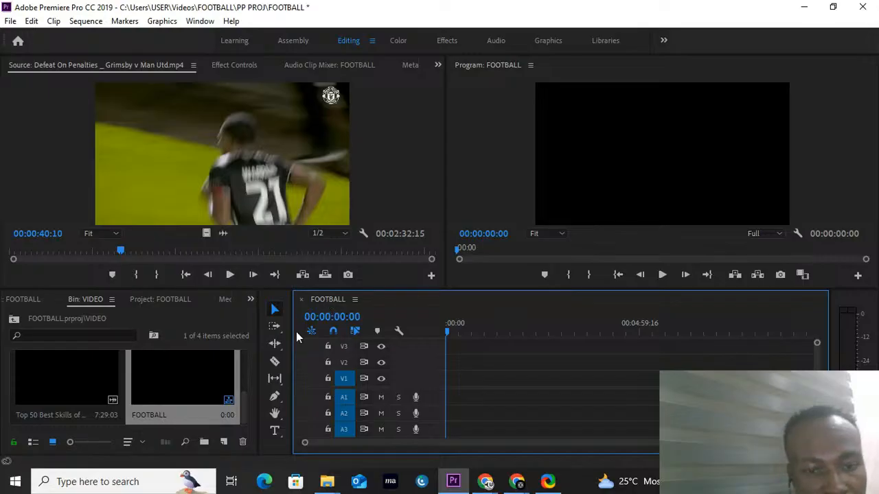
Step: Place only the video of the Defeat On Penalties clip at the start of track V1, keeping the existing sequence settings
{"action": "scroll", "coordinate": [192, 392], "scroll_direction": "up", "scroll_amount": 3}
{"action": "scroll", "coordinate": [193, 392], "scroll_direction": "down", "scroll_amount": 3}
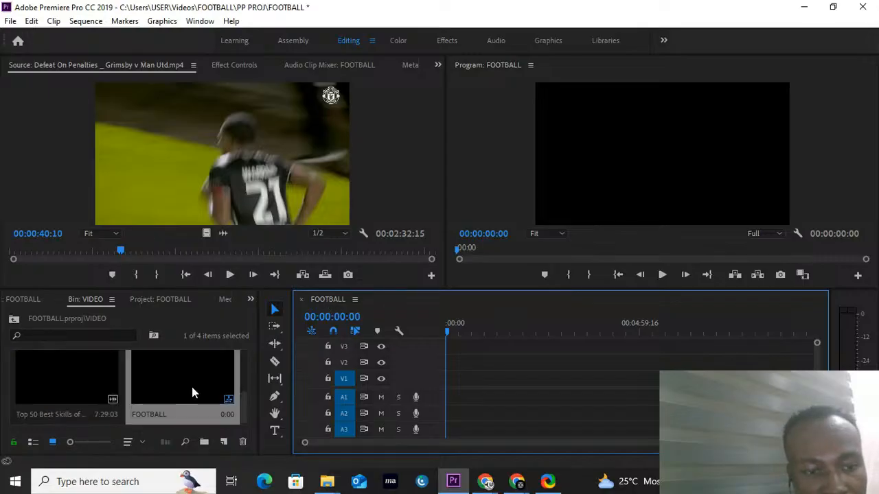
{"action": "scroll", "coordinate": [192, 392], "scroll_direction": "up", "scroll_amount": 2}
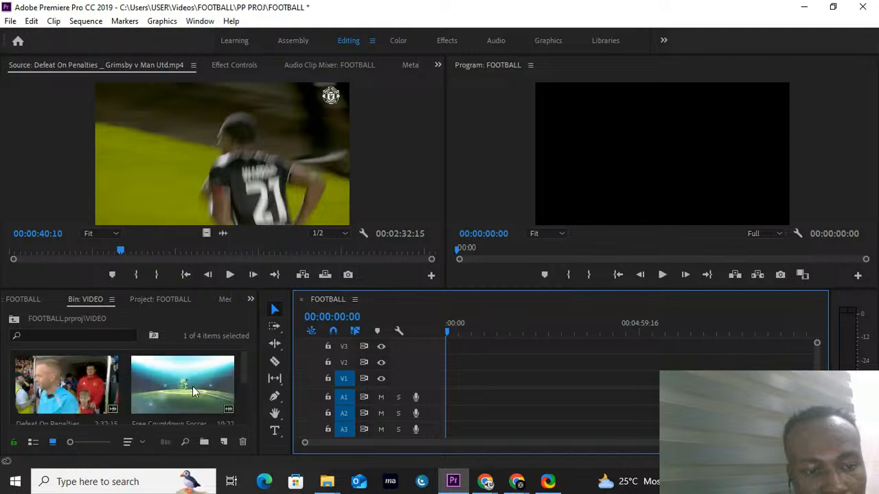
{"action": "left_click", "coordinate": [93, 386]}
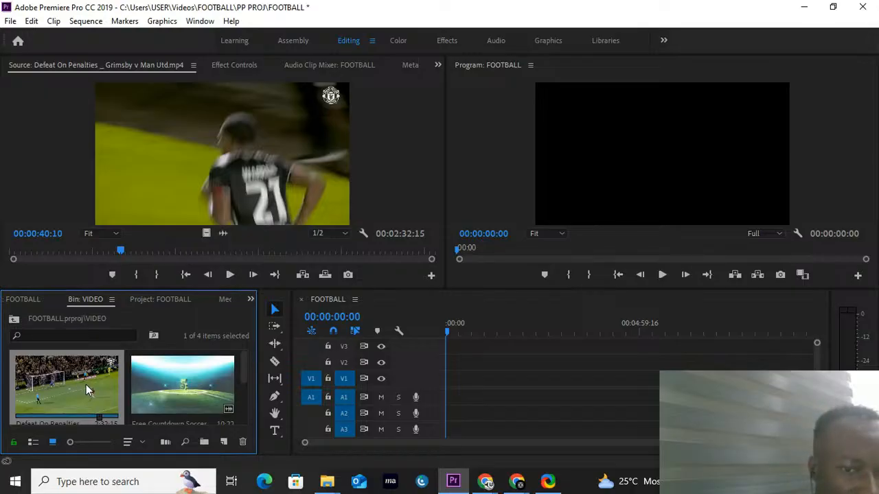
{"action": "left_click", "coordinate": [205, 233]}
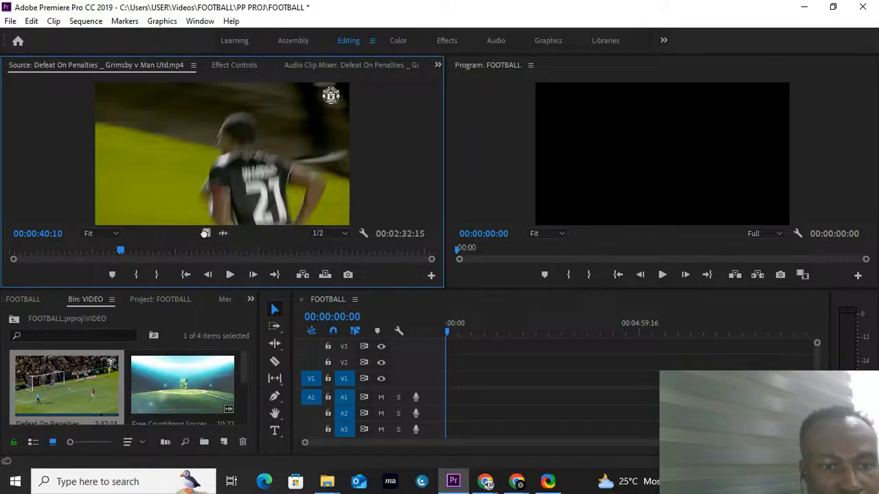
{"action": "left_click", "coordinate": [68, 379]}
{"action": "left_click", "coordinate": [242, 180]}
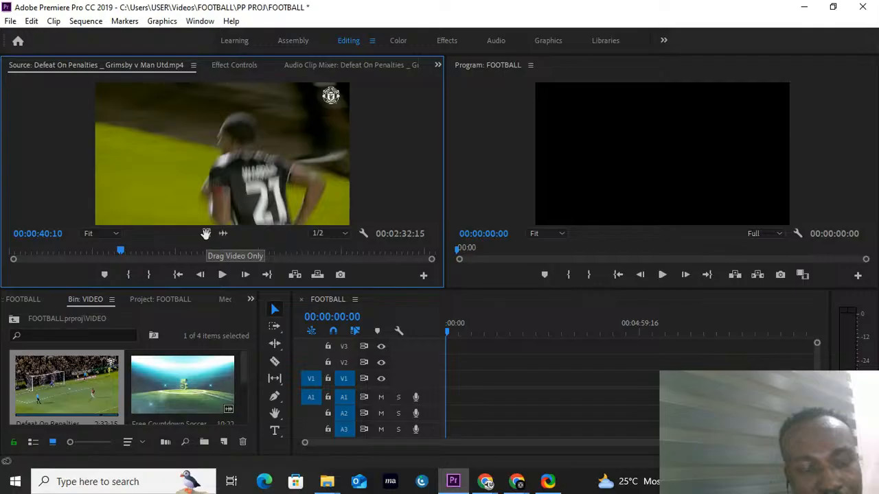
{"action": "left_click_drag", "start_coordinate": [206, 234], "coordinate": [449, 382]}
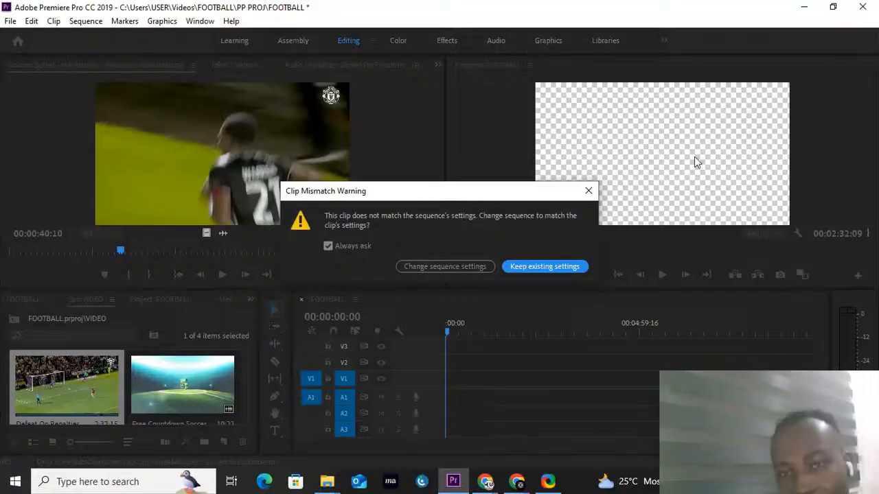
{"action": "left_click", "coordinate": [542, 267]}
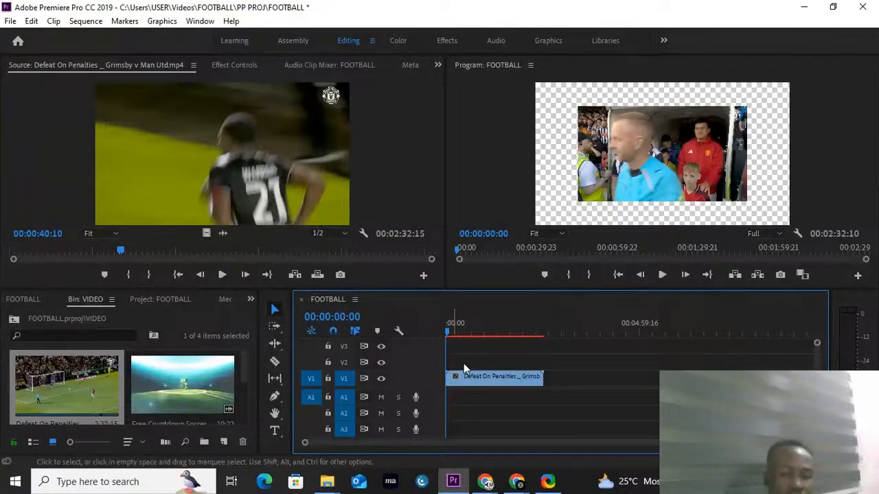
Step: Play the FOOTBALL sequence in the Program monitor and move the playhead to about 00:01:46:13
{"action": "left_click", "coordinate": [661, 275]}
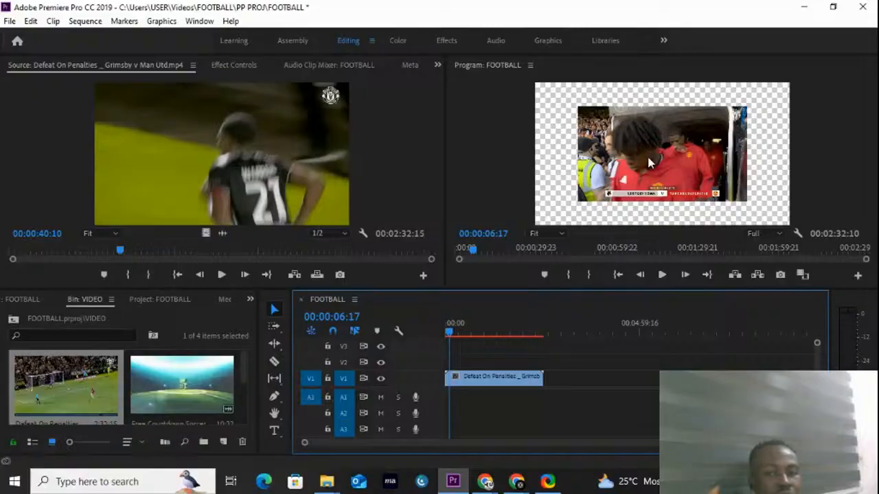
{"action": "left_click", "coordinate": [517, 337]}
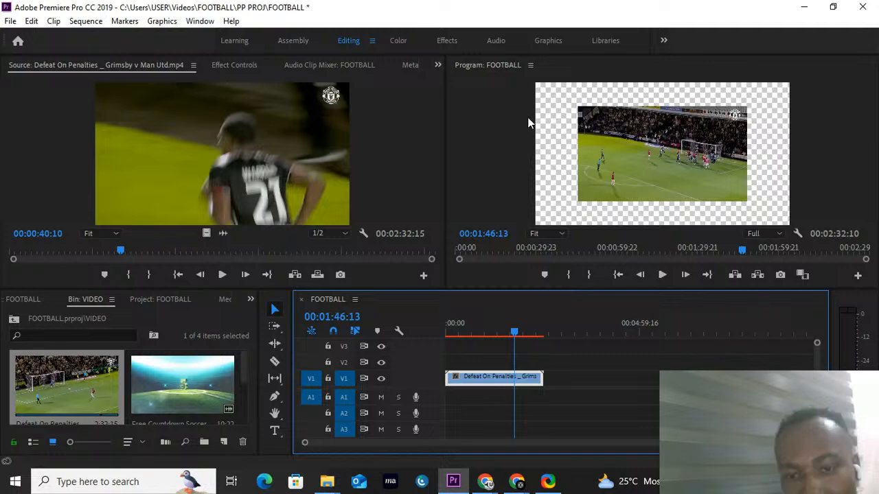
Step: Try scaling the Defeat On Penalties clip on track V1 to the frame size, and undo it
{"action": "right_click", "coordinate": [522, 385]}
{"action": "left_click", "coordinate": [500, 378]}
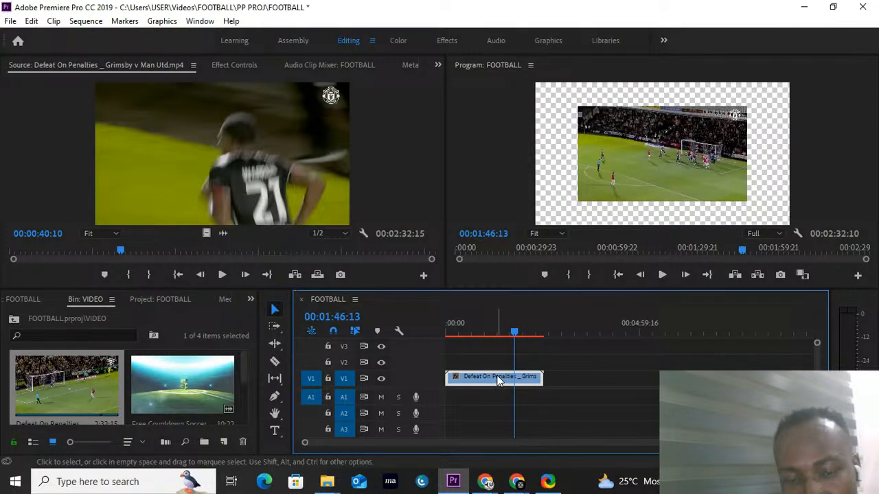
{"action": "right_click", "coordinate": [499, 380]}
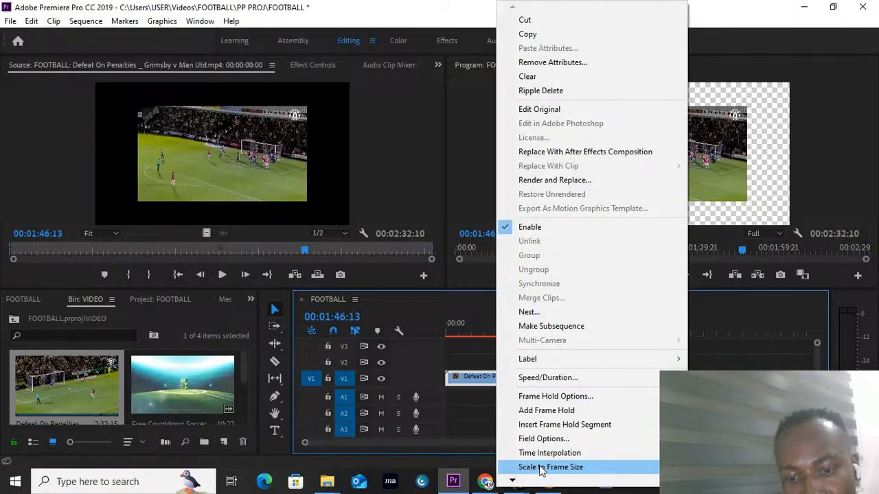
{"action": "left_click", "coordinate": [575, 468]}
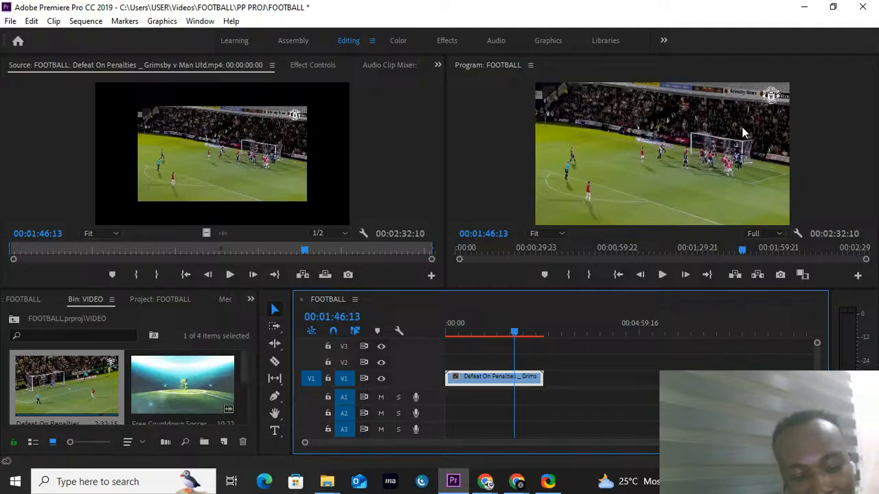
{"action": "key", "text": "ctrl+z"}
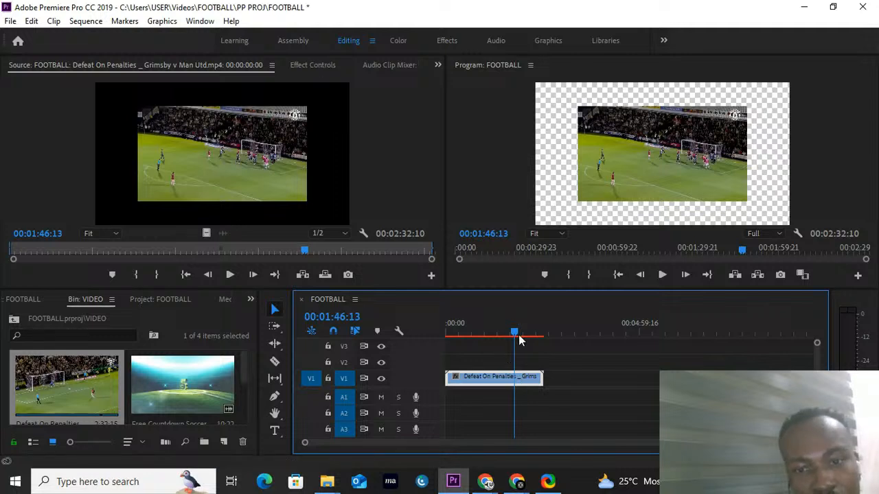
Step: Try setting the Defeat On Penalties clip's scale to 150 in its motion settings, and undo it
{"action": "left_click", "coordinate": [313, 64]}
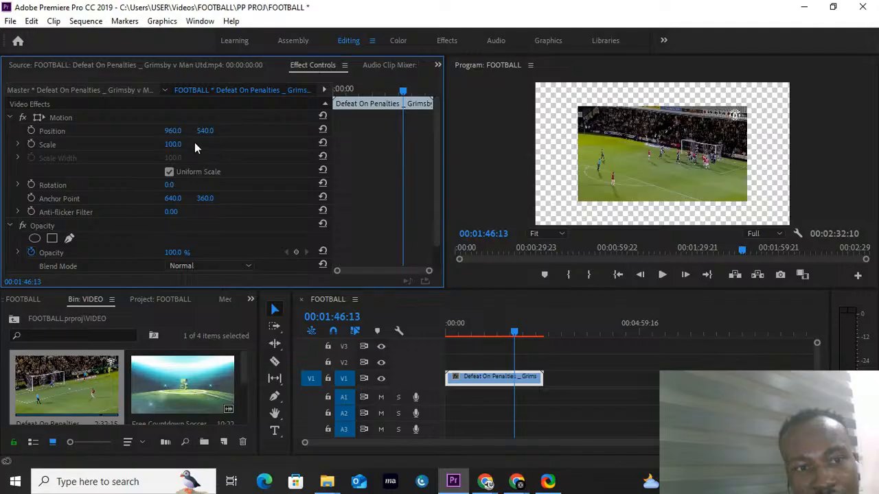
{"action": "left_click_drag", "start_coordinate": [195, 145], "coordinate": [248, 197]}
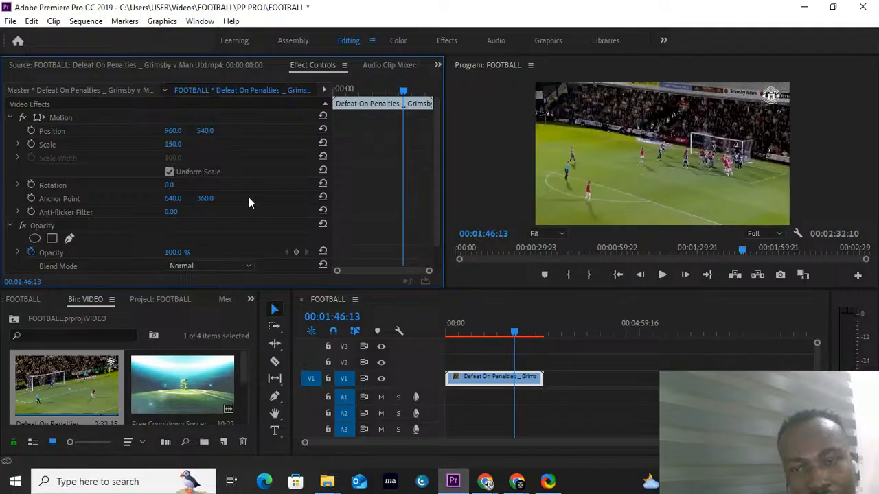
{"action": "key", "text": "ctrl+z"}
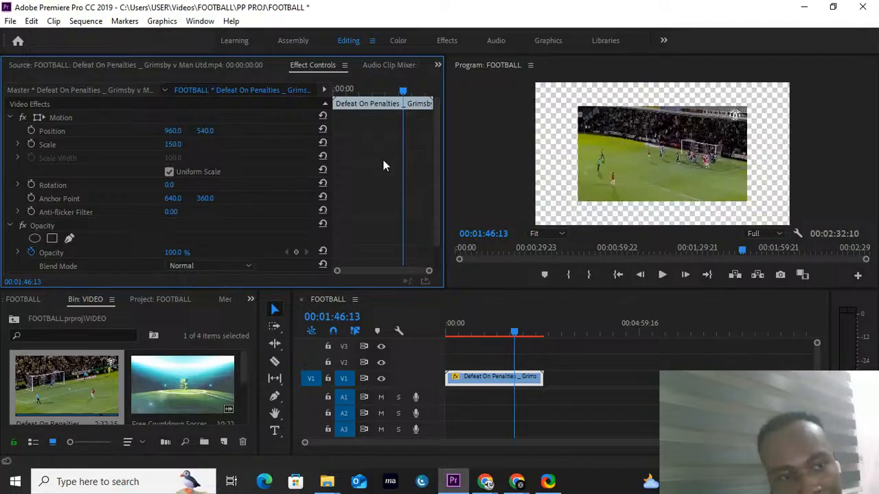
Step: Bring back the Source monitor, stop the FOOTBALL sequence's playback at about 00:00:19:06 and deselect the clip
{"action": "left_click", "coordinate": [192, 66]}
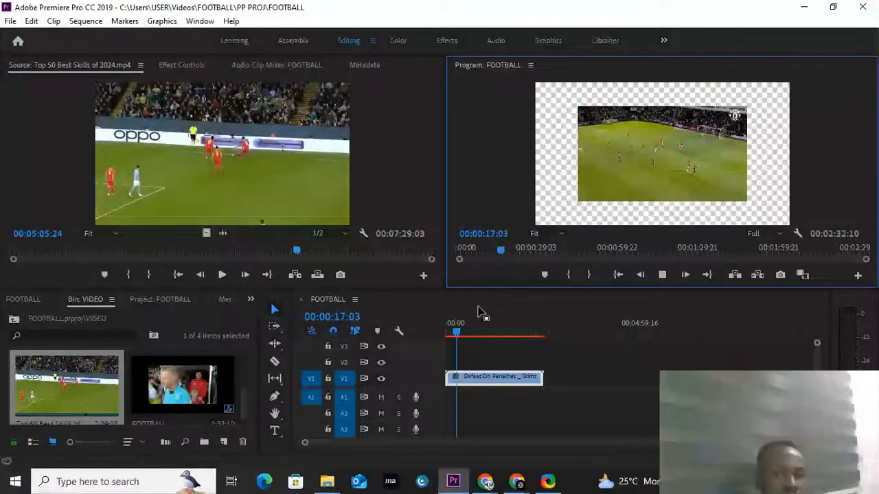
{"action": "key", "text": "space"}
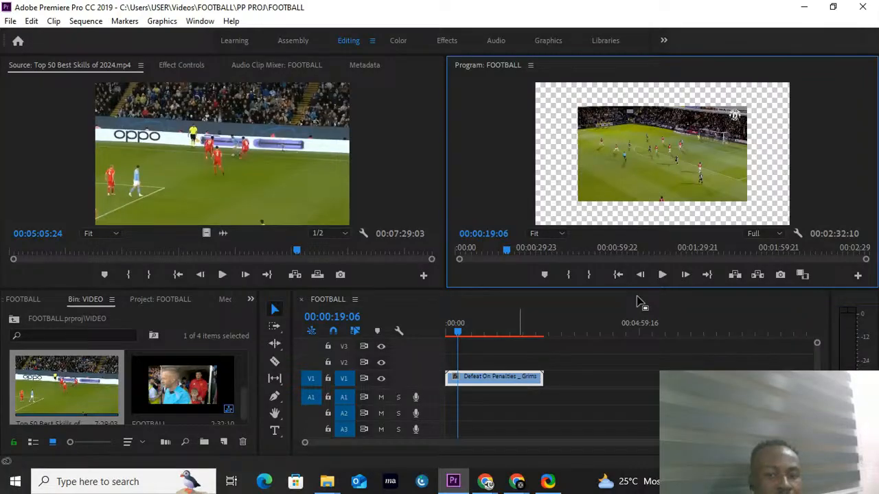
{"action": "left_click", "coordinate": [616, 371]}
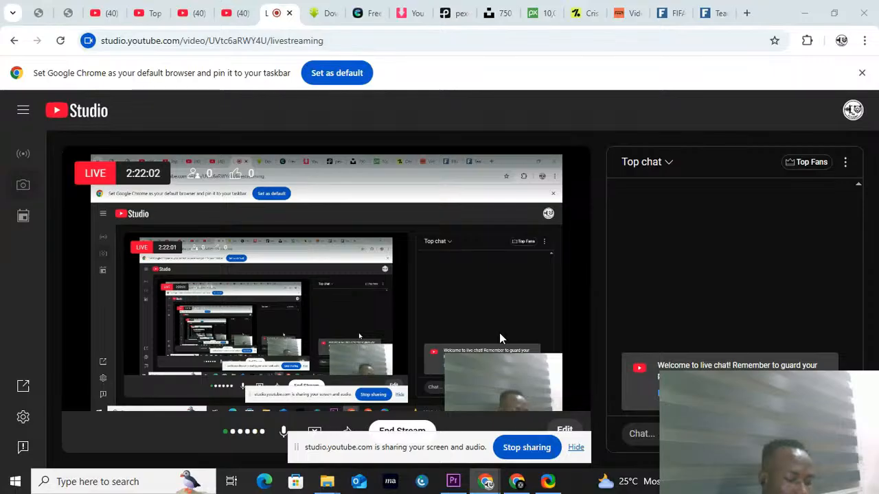
Step: Hide the screen-sharing notice on the YouTube Studio livestream page and switch to the Google Meet call in the other Chrome window
{"action": "left_click", "coordinate": [577, 450]}
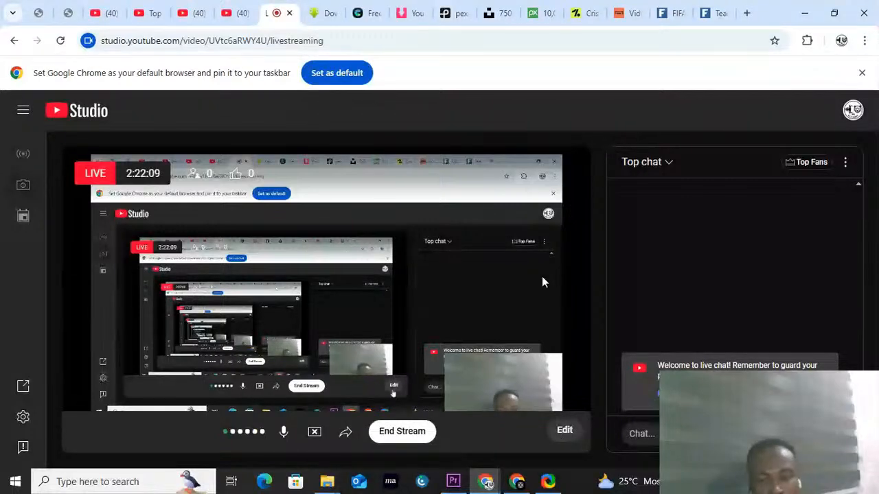
{"action": "left_click", "coordinate": [397, 17]}
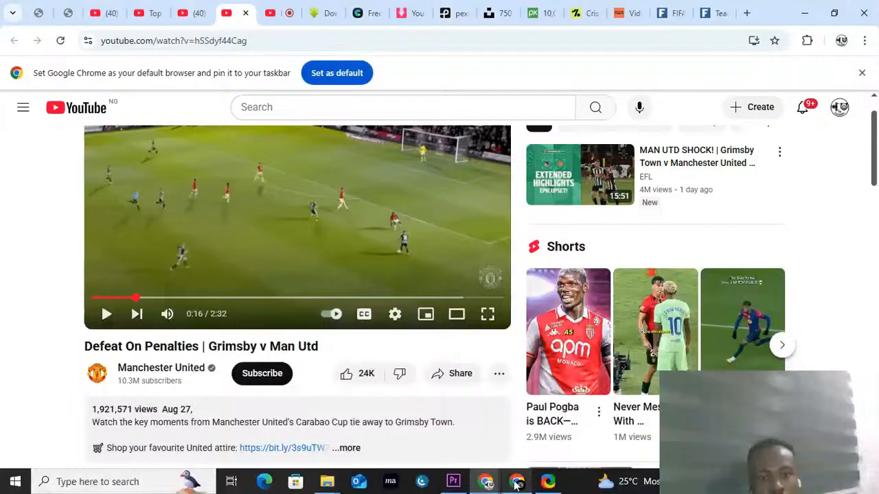
{"action": "left_click", "coordinate": [517, 481]}
{"action": "left_click", "coordinate": [300, 445]}
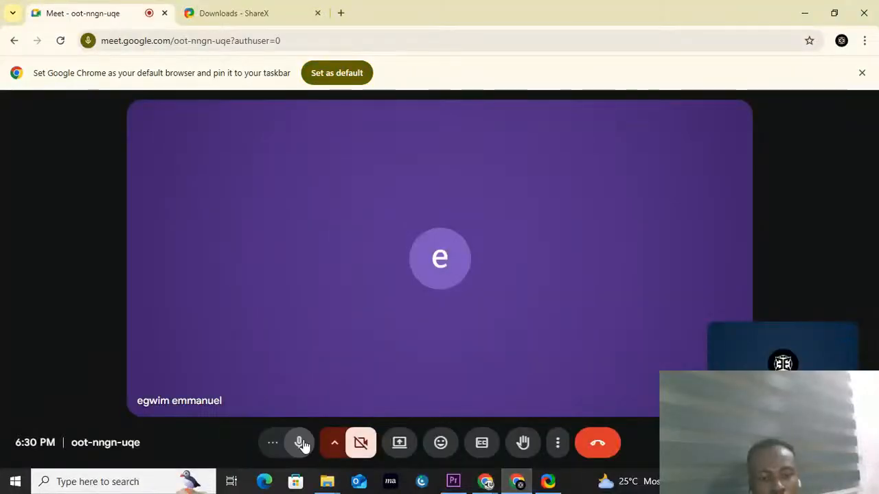
Step: Present the entire screen in the Google Meet call, hide the sharing notice and show the own screen anyway
{"action": "left_click", "coordinate": [400, 444]}
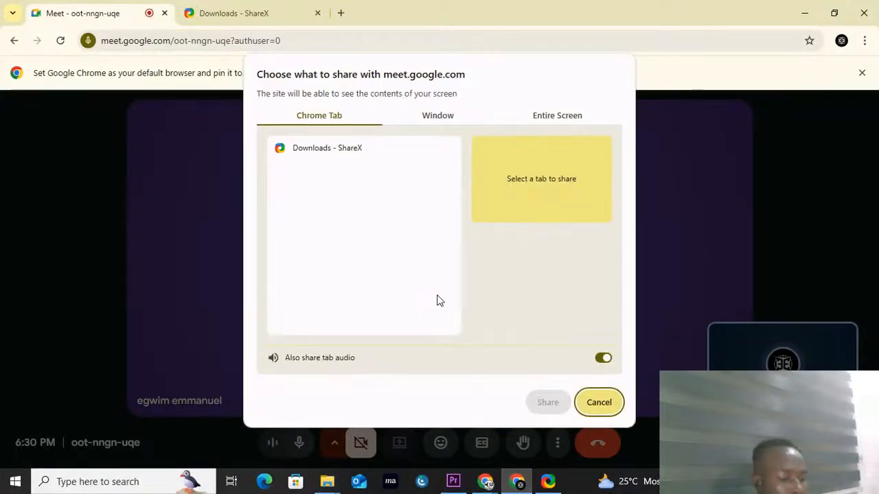
{"action": "left_click", "coordinate": [561, 114]}
{"action": "left_click", "coordinate": [554, 402]}
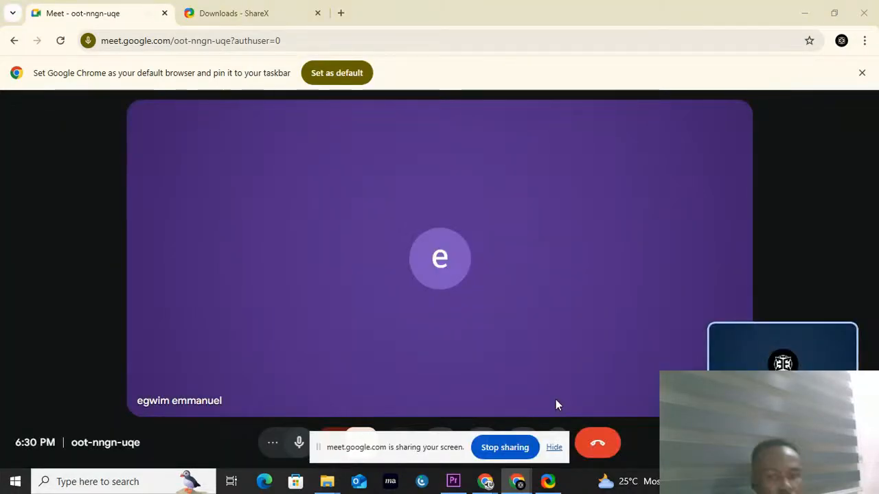
{"action": "left_click", "coordinate": [554, 447]}
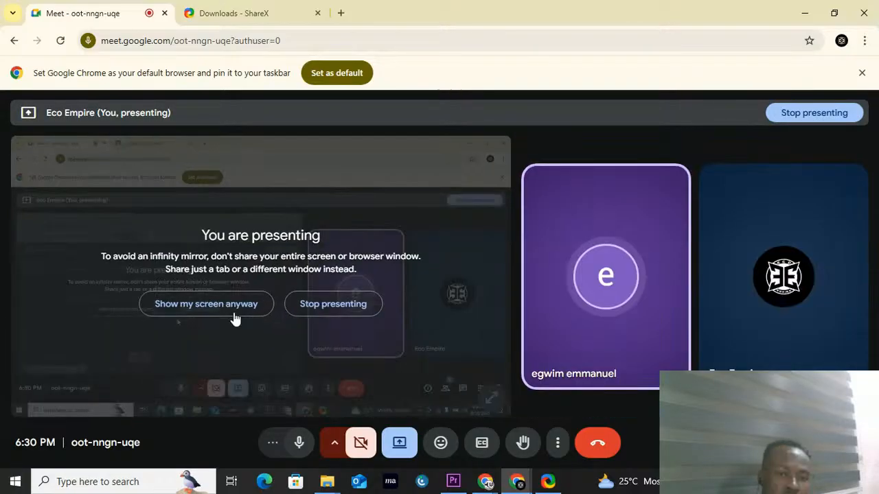
{"action": "left_click", "coordinate": [234, 316]}
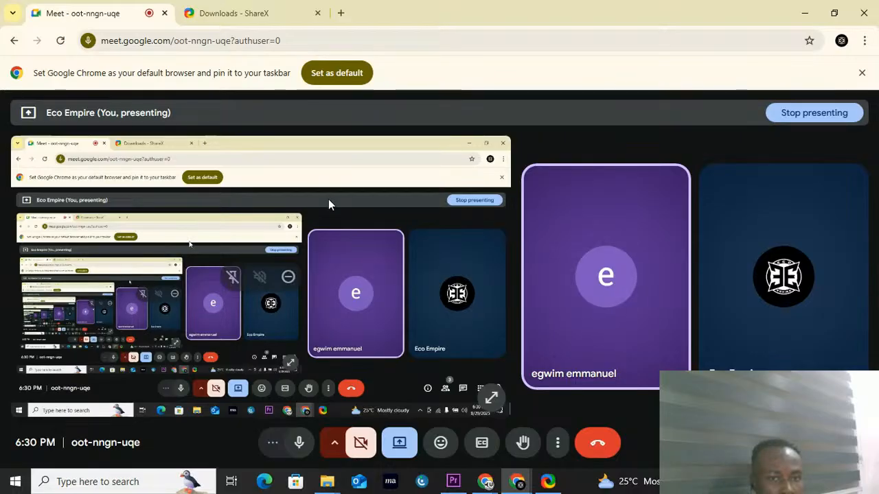
Step: Switch back to Premiere Pro and move the FOOTBALL sequence's playhead to about 00:01:00:18
{"action": "left_click", "coordinate": [456, 483]}
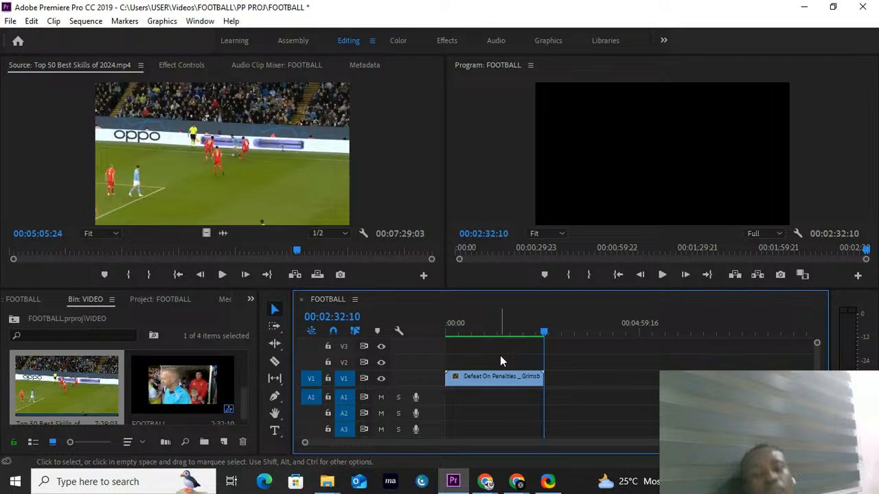
{"action": "left_click", "coordinate": [495, 325]}
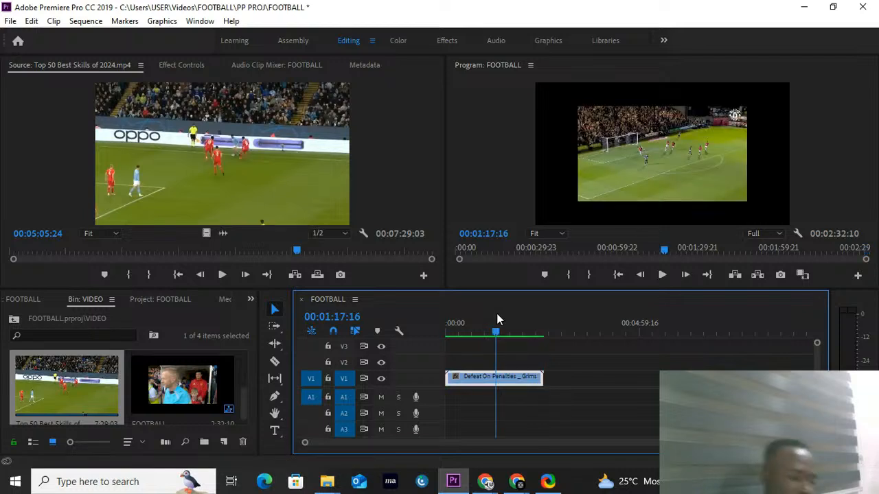
{"action": "left_click", "coordinate": [483, 332]}
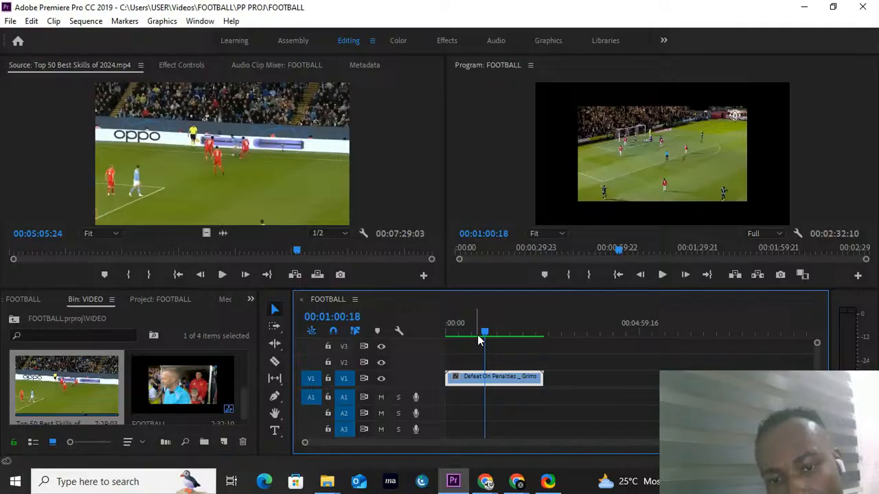
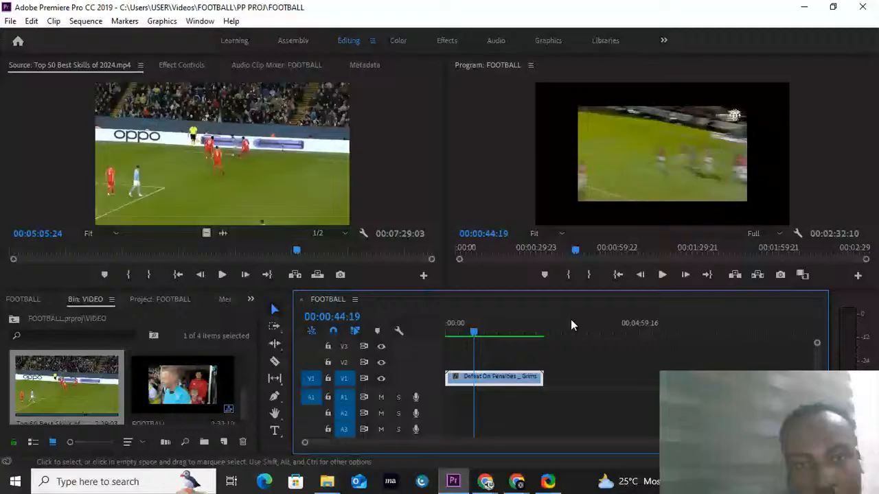
Step: Review the opening of the FOOTBALL sequence and place the playhead at about 00:00:13:23
{"action": "left_click", "coordinate": [463, 325]}
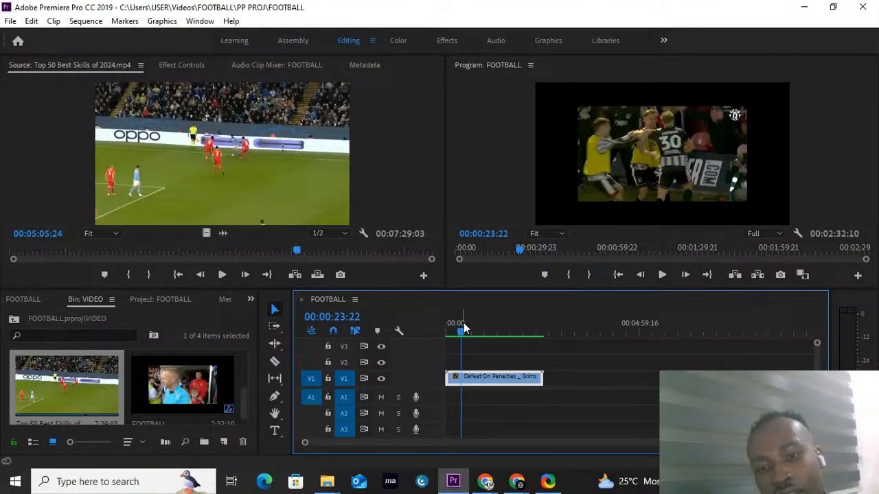
{"action": "left_click_drag", "start_coordinate": [463, 328], "coordinate": [459, 330]}
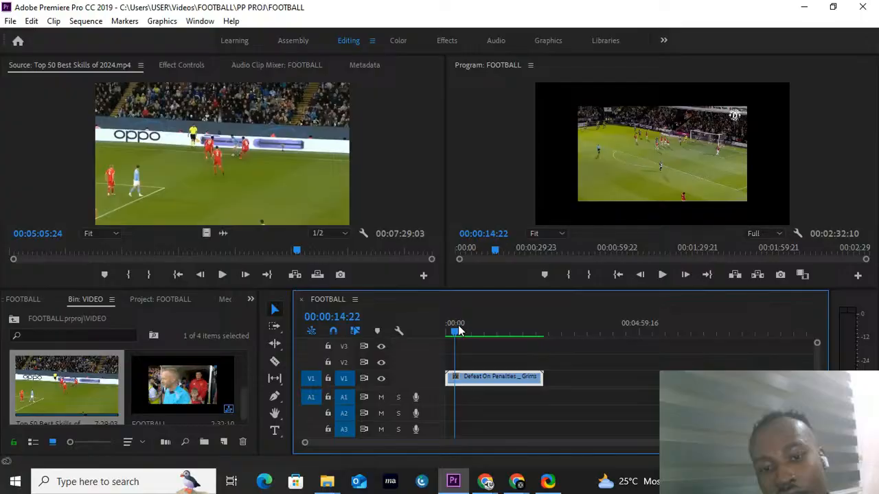
{"action": "left_click_drag", "start_coordinate": [460, 330], "coordinate": [456, 329]}
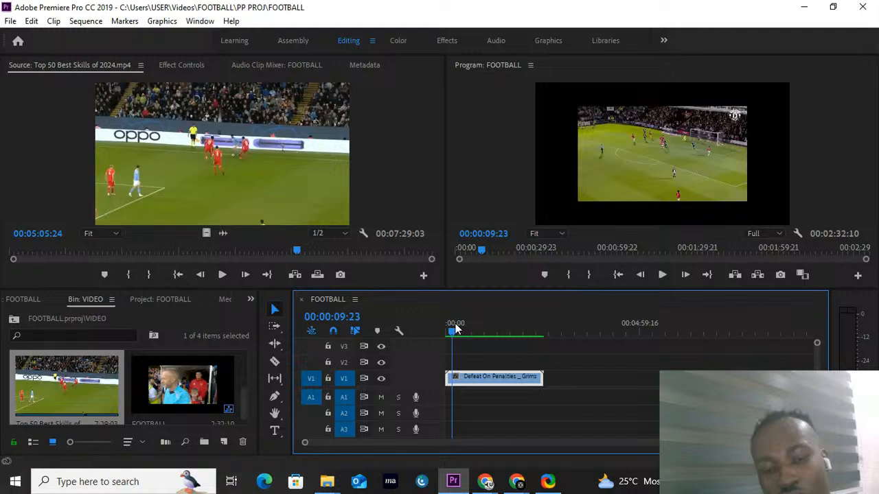
{"action": "key", "text": "space"}
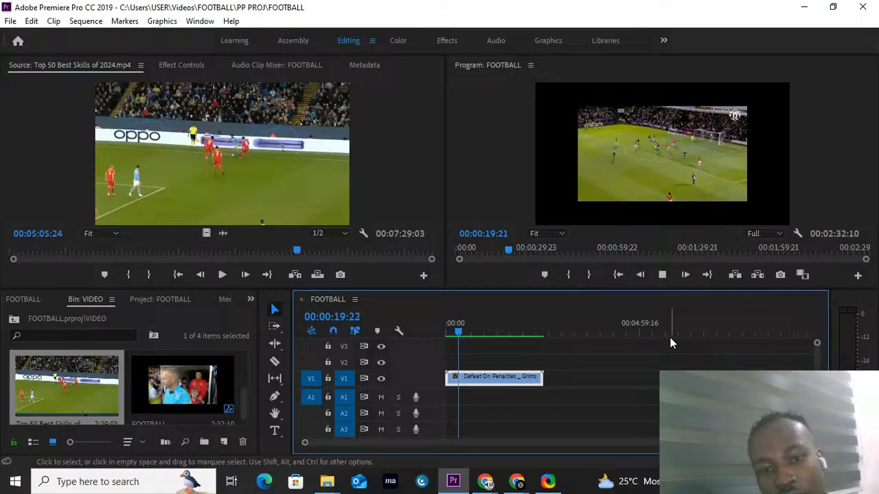
{"action": "key", "text": "space"}
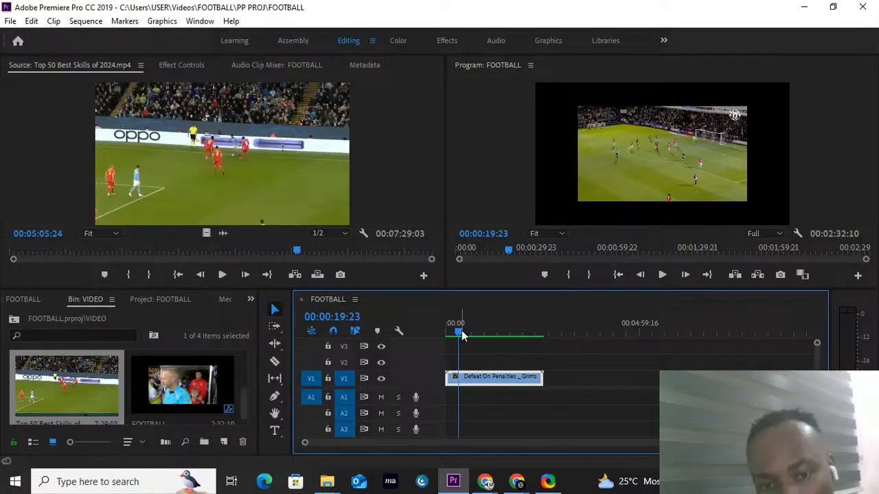
{"action": "left_click_drag", "start_coordinate": [458, 332], "coordinate": [459, 333]}
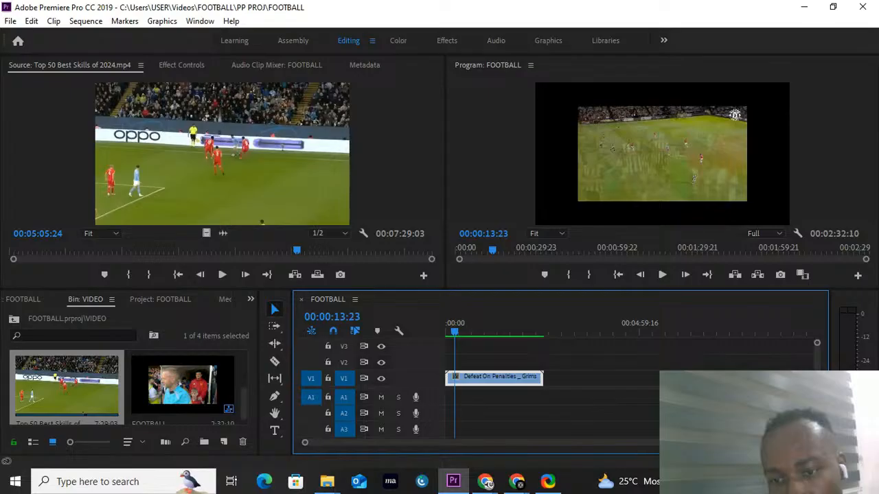
Step: Try trimming the start of the Defeat On Penalties clip to the playhead at 00:00:13:23
{"action": "mouse_move", "coordinate": [811, 444]}
{"action": "left_mouse_down"}
{"action": "mouse_move", "coordinate": [638, 447]}
{"action": "mouse_move", "coordinate": [817, 444]}
{"action": "left_mouse_up"}
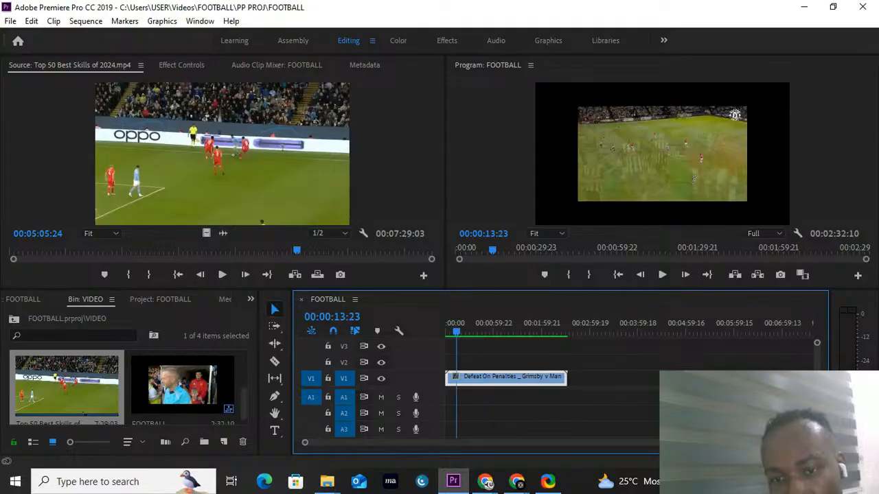
{"action": "left_click_drag", "start_coordinate": [796, 443], "coordinate": [809, 444]}
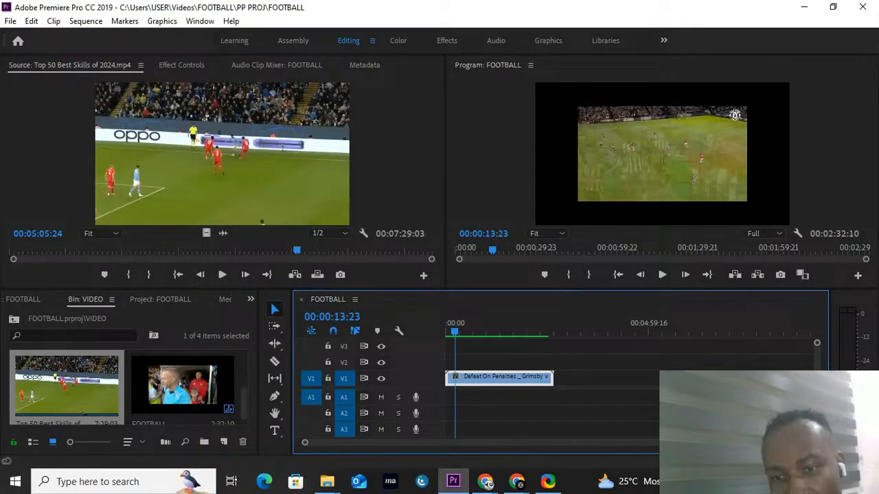
{"action": "key", "text": "="}
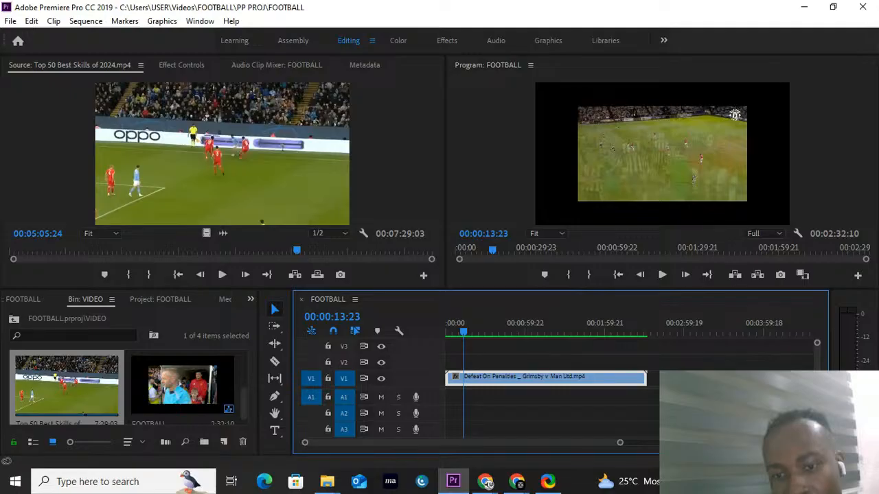
{"action": "left_click_drag", "start_coordinate": [620, 443], "coordinate": [608, 442]}
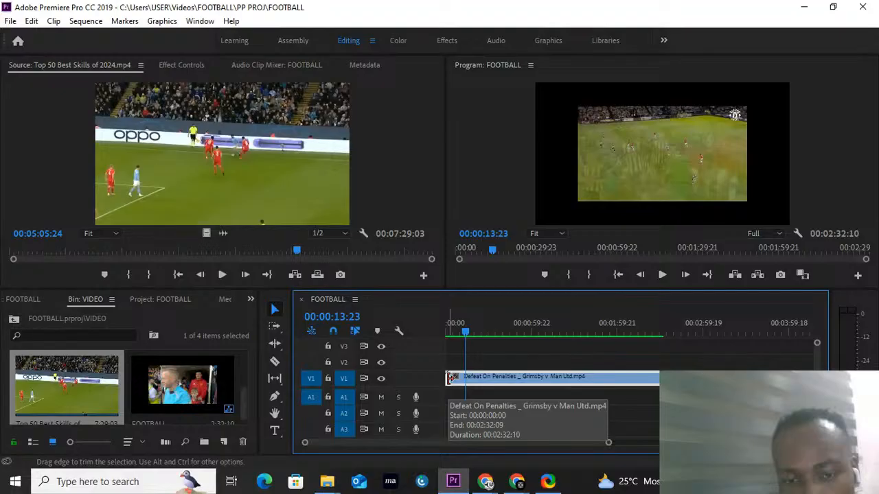
{"action": "left_click_drag", "start_coordinate": [451, 377], "coordinate": [467, 377]}
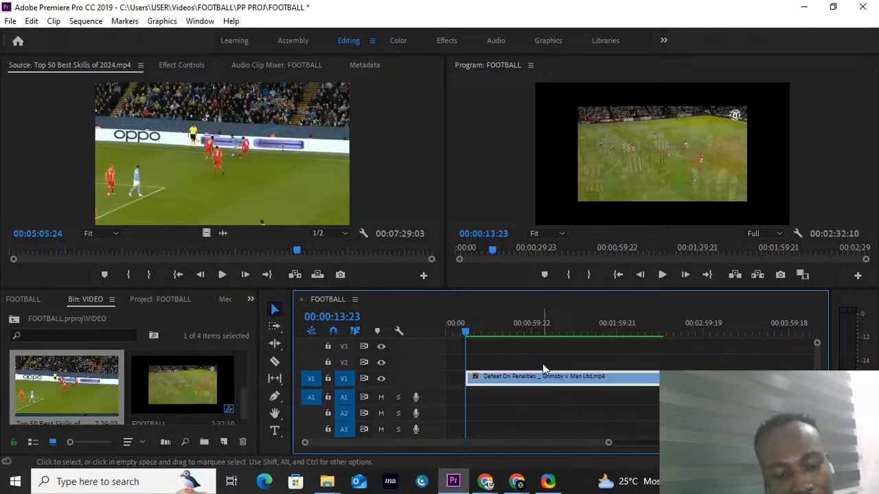
{"action": "key", "text": "ctrl+z"}
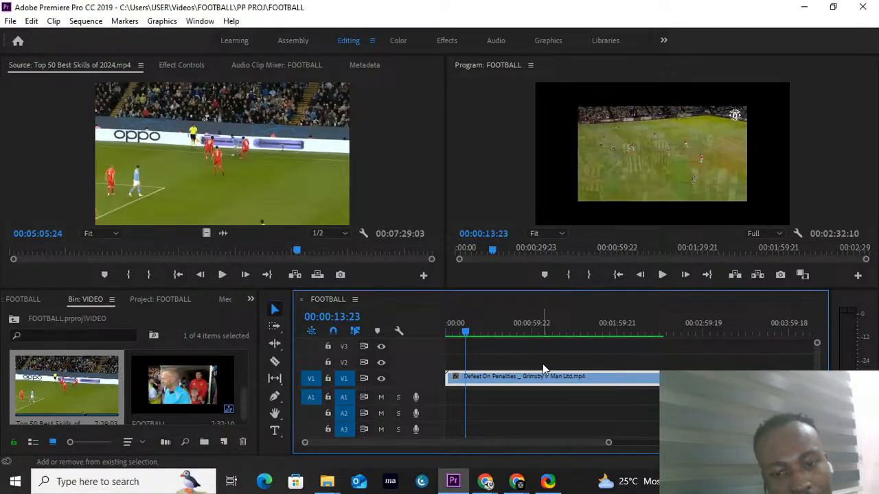
{"action": "key", "text": "ctrl+shift+z"}
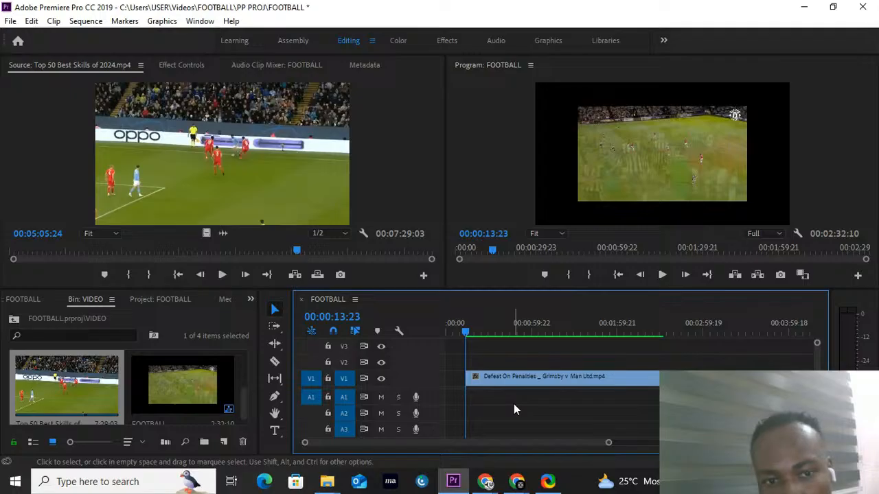
{"action": "key", "text": "ctrl+z"}
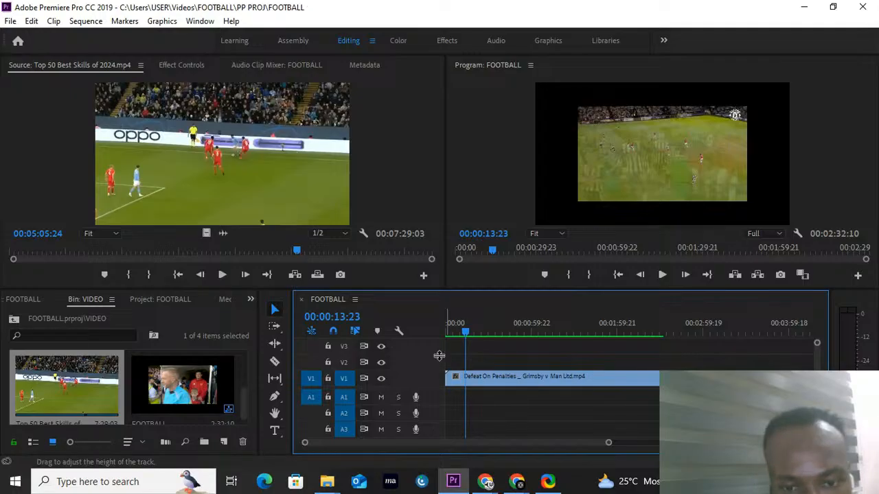
Step: Split the Defeat On Penalties clip at 00:00:13:23 with the Razor tool, return to the Selection tool and move the playhead to about 00:00:28:18
{"action": "left_click", "coordinate": [275, 362]}
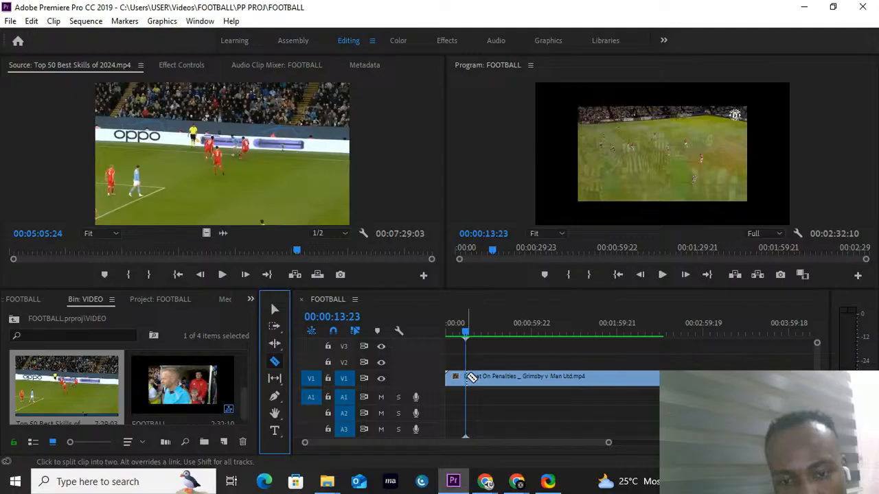
{"action": "left_click", "coordinate": [472, 377]}
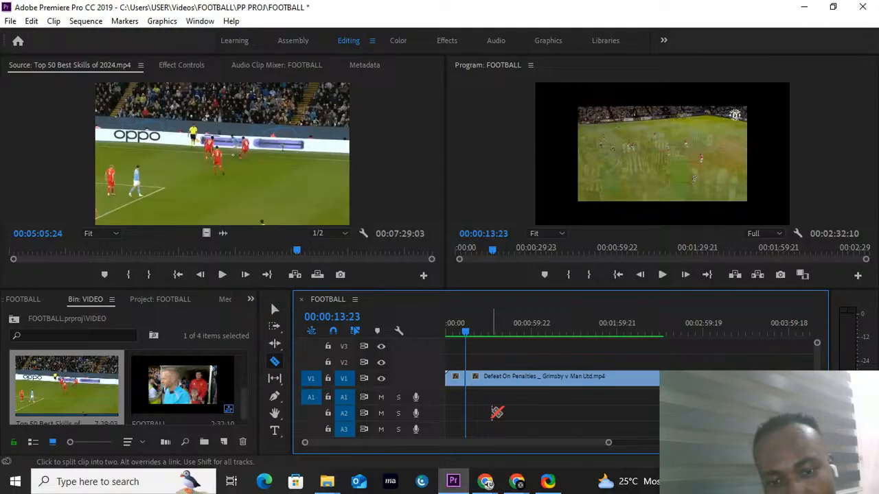
{"action": "key", "text": "v"}
{"action": "left_click", "coordinate": [487, 331]}
Step: Open the short piece before the cut in the Source monitor and try deleting it from the sequence
{"action": "left_click", "coordinate": [486, 378]}
{"action": "left_click", "coordinate": [449, 380]}
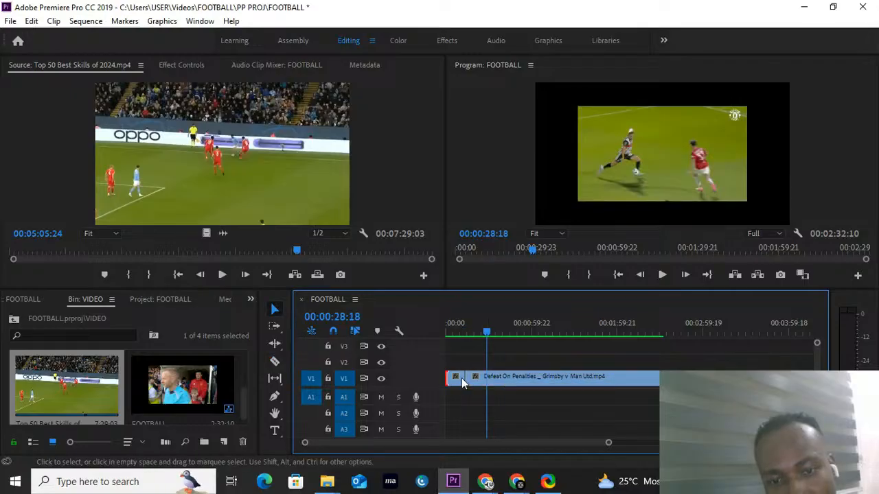
{"action": "left_click", "coordinate": [458, 380]}
{"action": "left_click", "coordinate": [457, 380]}
{"action": "left_click", "coordinate": [478, 379]}
{"action": "left_click", "coordinate": [457, 381]}
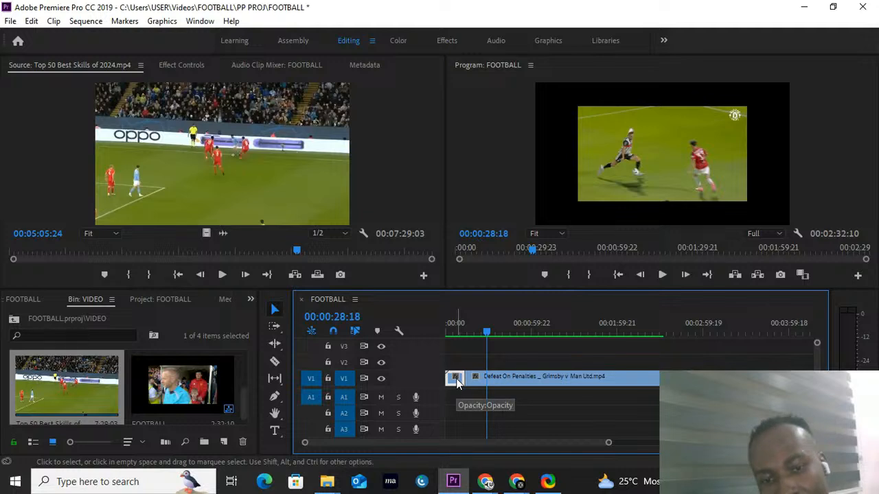
{"action": "double_click", "coordinate": [457, 384]}
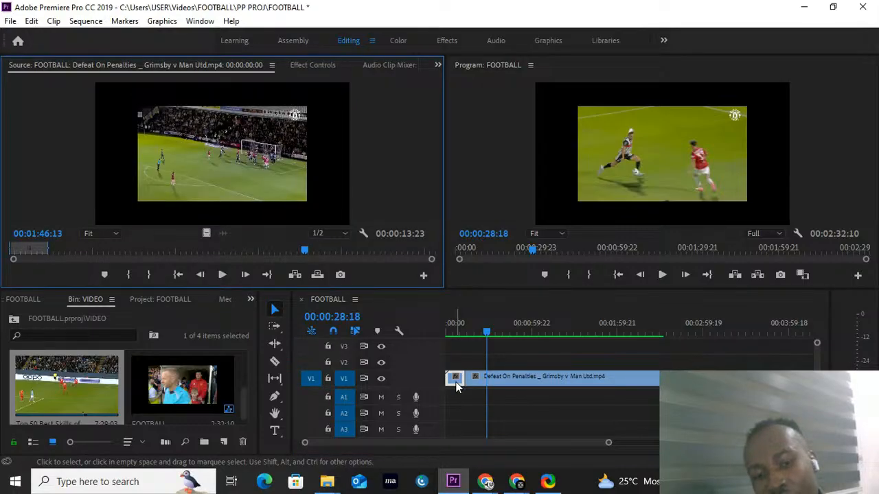
{"action": "left_click", "coordinate": [458, 385]}
{"action": "key", "text": "Delete"}
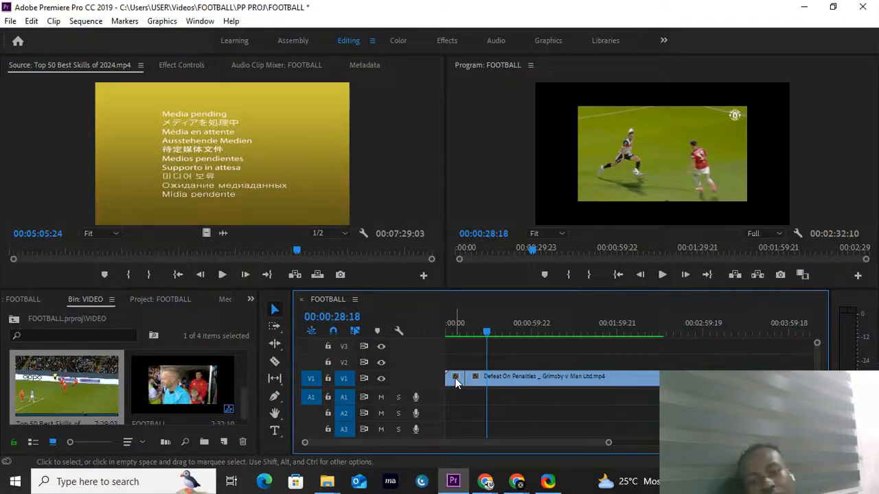
Step: Play the sequence to about 00:00:16:13 and delete the short opening piece before the 00:00:13:23 cut
{"action": "left_click", "coordinate": [456, 380]}
{"action": "key", "text": "Home"}
{"action": "key", "text": "space"}
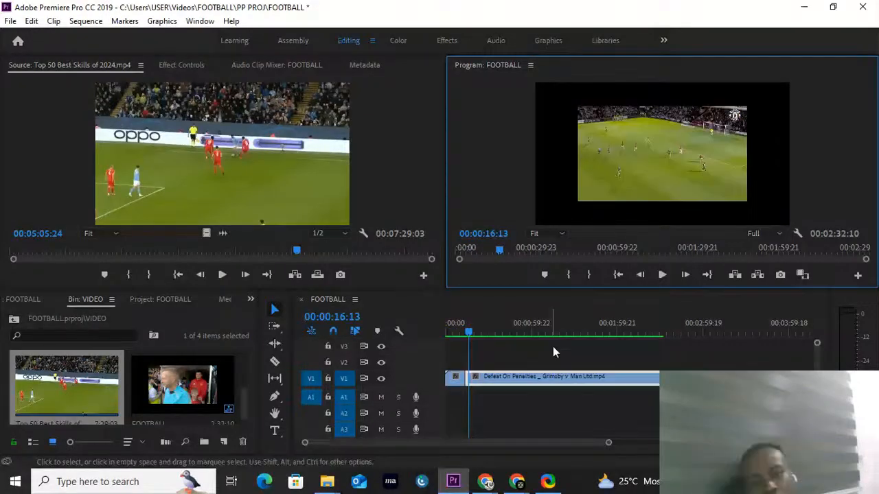
{"action": "left_click", "coordinate": [456, 379]}
{"action": "key", "text": "Delete"}
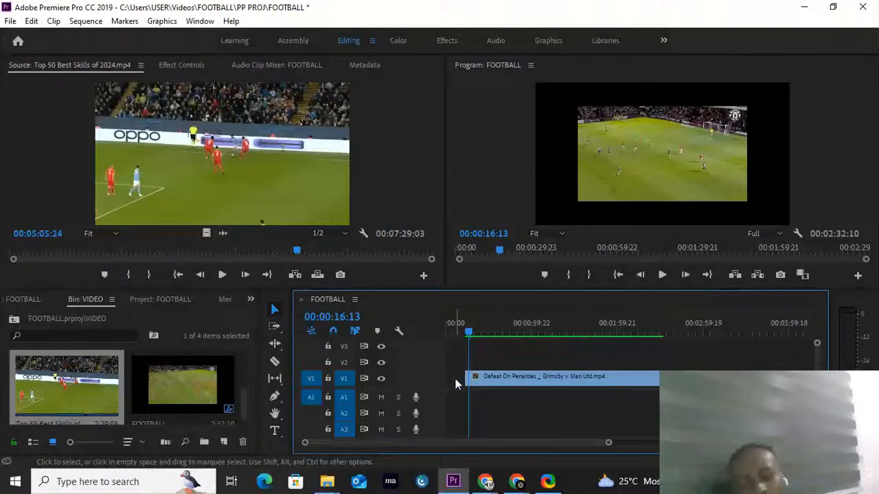
Step: Split the remaining clip at about 00:00:47:14 with the Razor tool and return to the Selection tool
{"action": "left_click", "coordinate": [513, 333]}
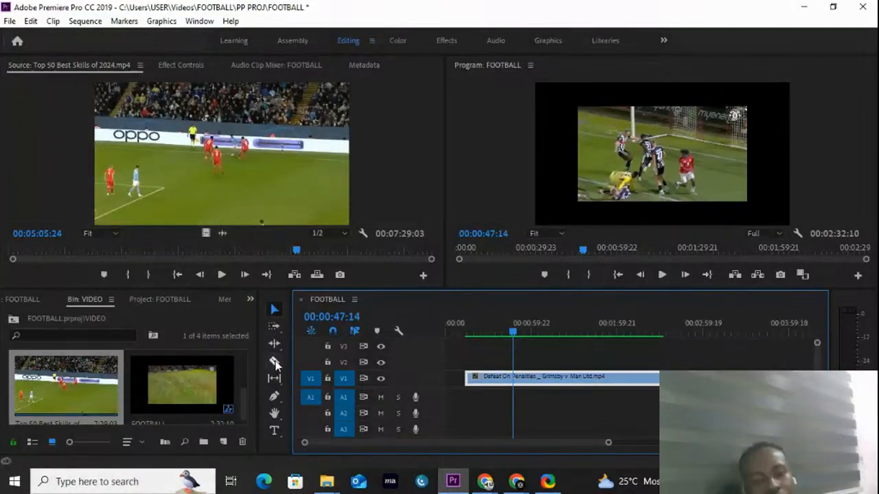
{"action": "left_click", "coordinate": [274, 363]}
{"action": "left_click", "coordinate": [513, 377]}
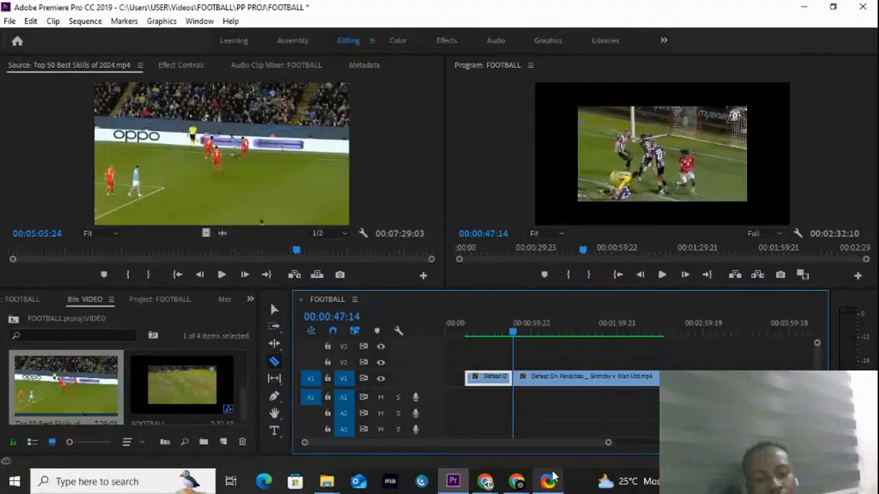
{"action": "left_click", "coordinate": [275, 311]}
{"action": "left_click", "coordinate": [478, 376]}
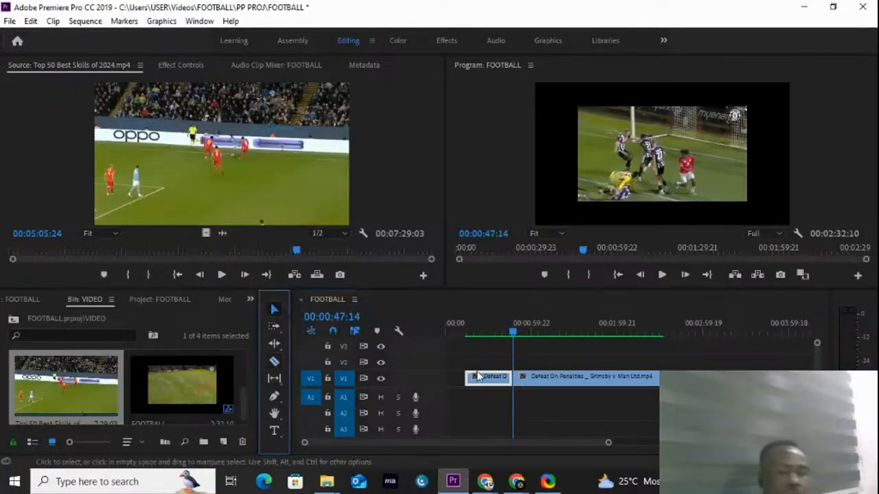
Step: Split the piece following the 00:00:47:14 cut at about 00:01:08:17 and return to the Selection tool
{"action": "left_click", "coordinate": [514, 332]}
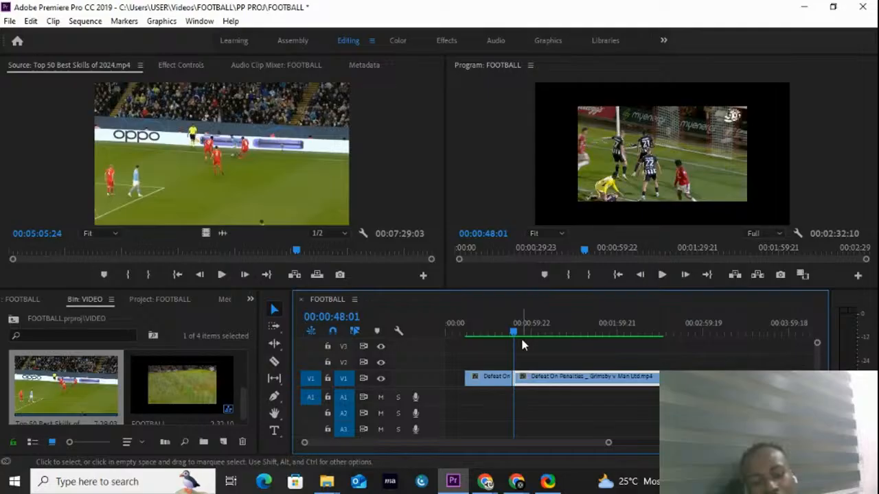
{"action": "left_click", "coordinate": [549, 327]}
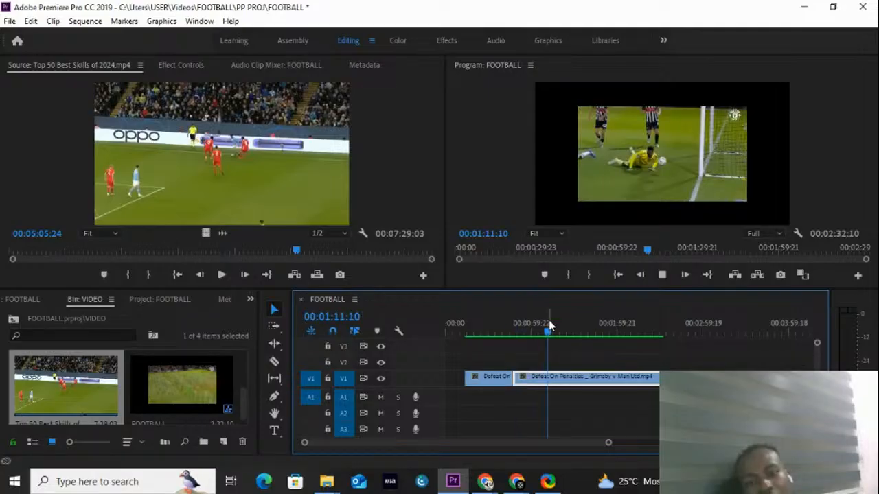
{"action": "key", "text": "space"}
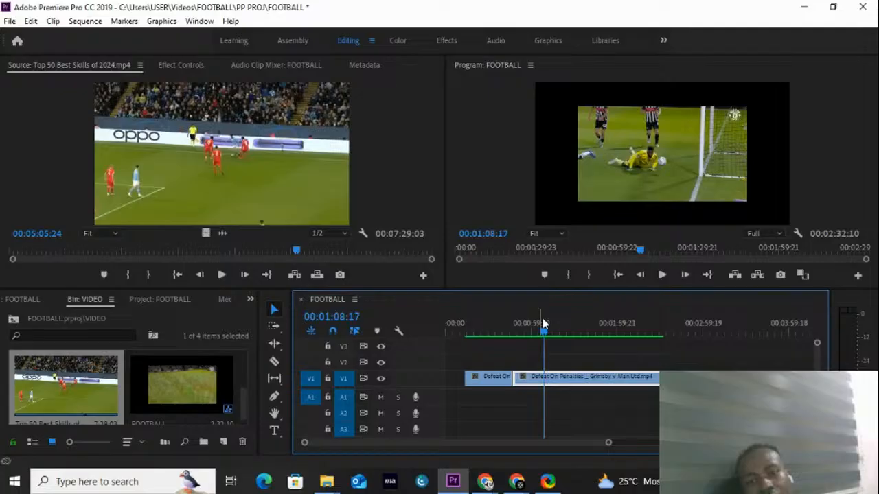
{"action": "left_click", "coordinate": [274, 362]}
{"action": "left_click", "coordinate": [544, 376]}
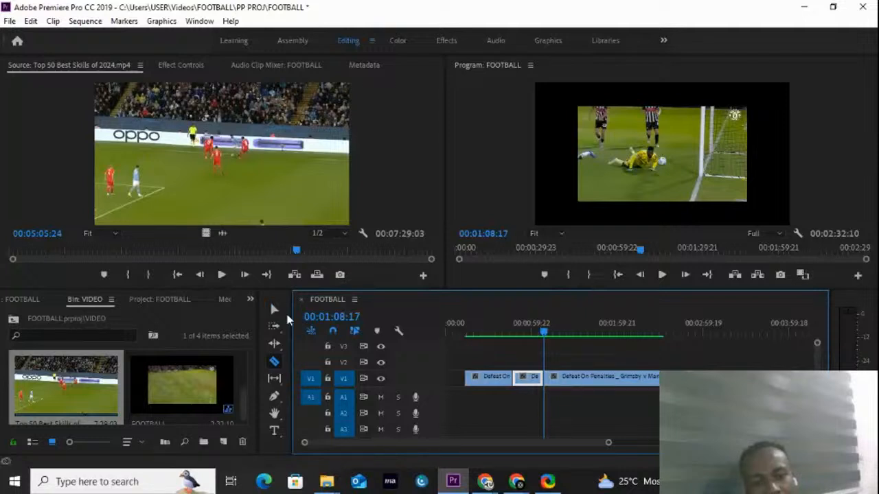
{"action": "left_click", "coordinate": [274, 310]}
Step: Delete the piece between 00:00:47:14 and 00:01:08:17, leaving a gap on V1
{"action": "double_click", "coordinate": [531, 379]}
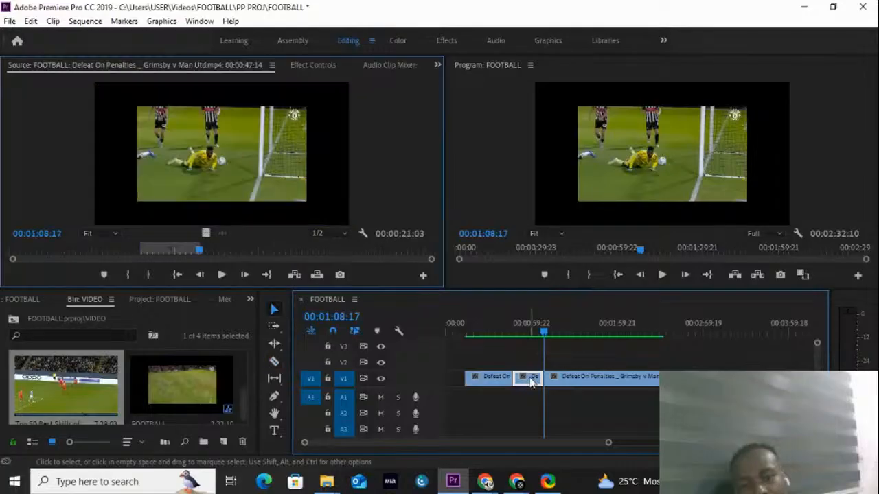
{"action": "left_click", "coordinate": [527, 378]}
{"action": "key", "text": "Delete"}
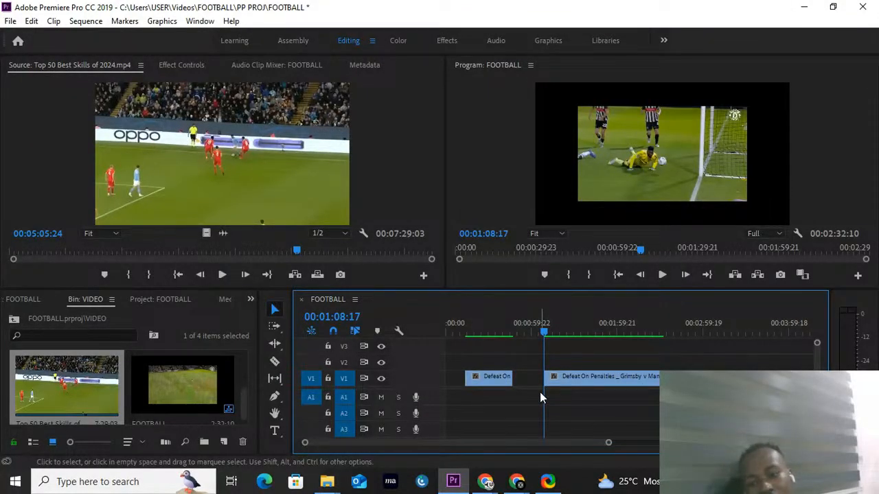
Step: Split the last piece of the Defeat On Penalties clip at about 00:02:11:14 with the Razor tool
{"action": "left_click", "coordinate": [569, 332]}
{"action": "left_click_drag", "start_coordinate": [571, 333], "coordinate": [626, 349]}
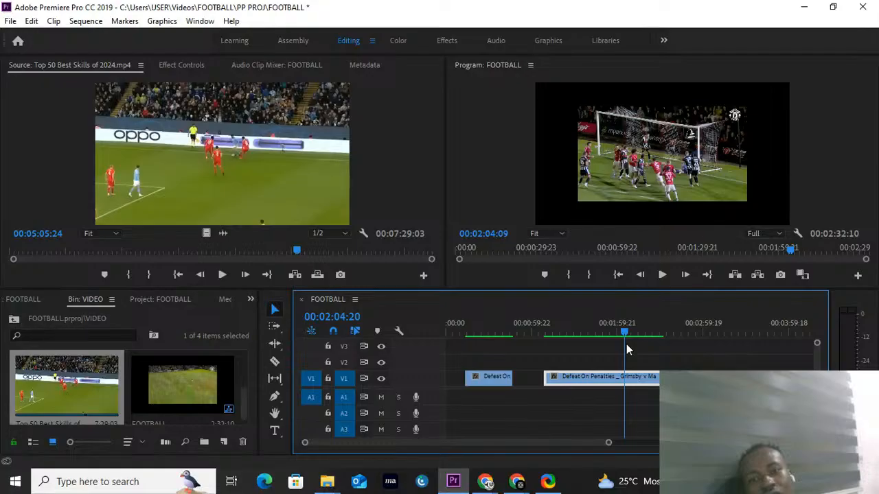
{"action": "left_click_drag", "start_coordinate": [627, 349], "coordinate": [626, 403]}
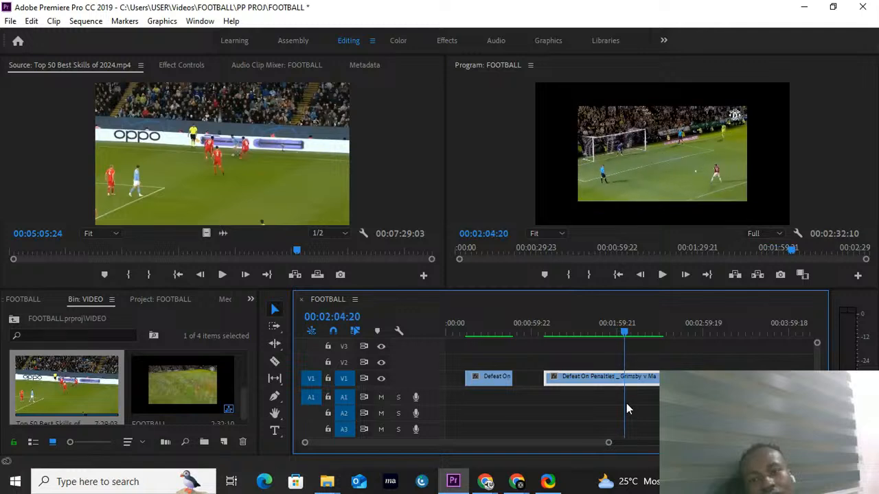
{"action": "left_click_drag", "start_coordinate": [627, 403], "coordinate": [634, 402]}
{"action": "left_click", "coordinate": [276, 361]}
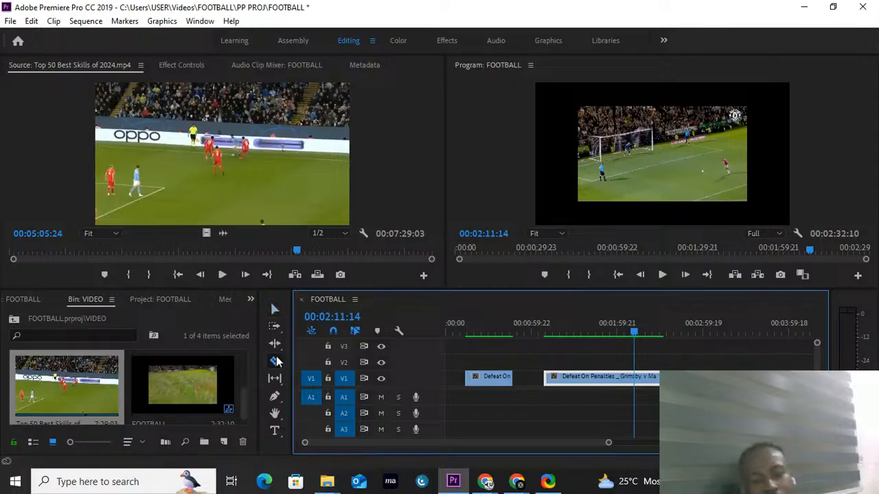
{"action": "left_click", "coordinate": [636, 381]}
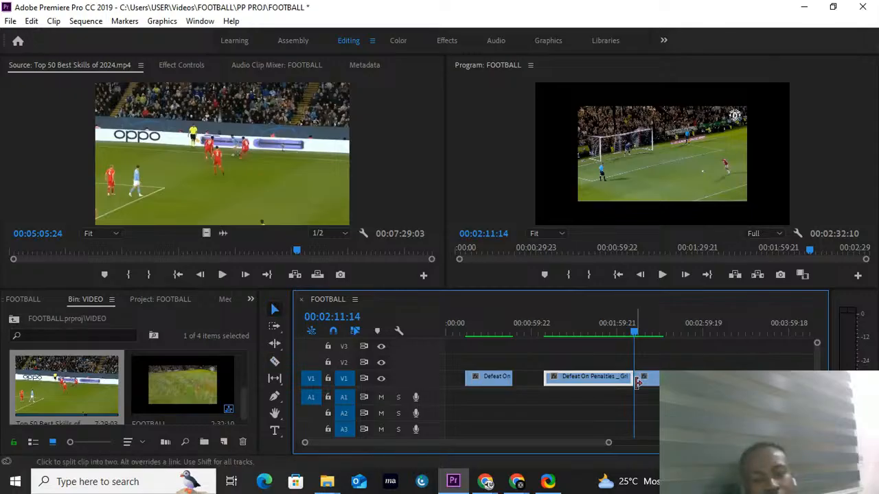
Step: Delete the piece of the Defeat On Penalties clip that follows the 00:02:11:14 cut
{"action": "key", "text": "v"}
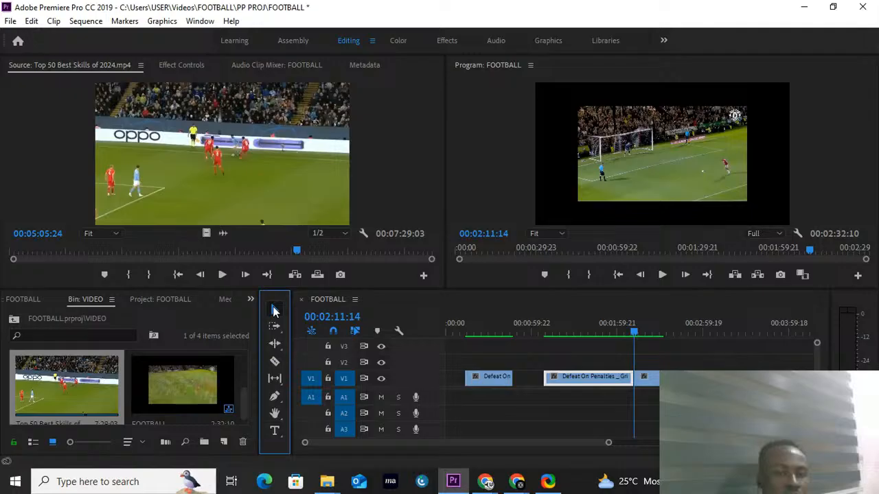
{"action": "left_click", "coordinate": [649, 379]}
{"action": "key", "text": "Delete"}
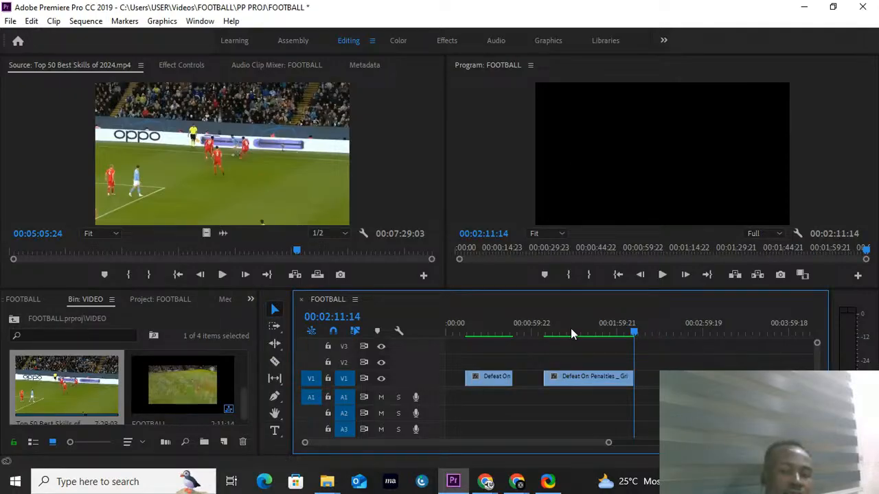
Step: Close the gaps on V1 by butting the two remaining Defeat On Penalties pieces together from the start of the sequence
{"action": "left_click", "coordinate": [478, 382]}
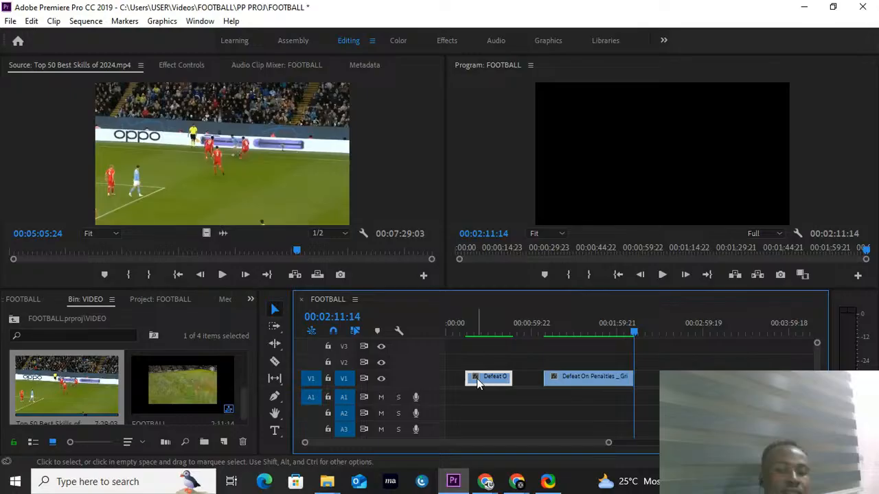
{"action": "left_click_drag", "start_coordinate": [588, 384], "coordinate": [589, 386]}
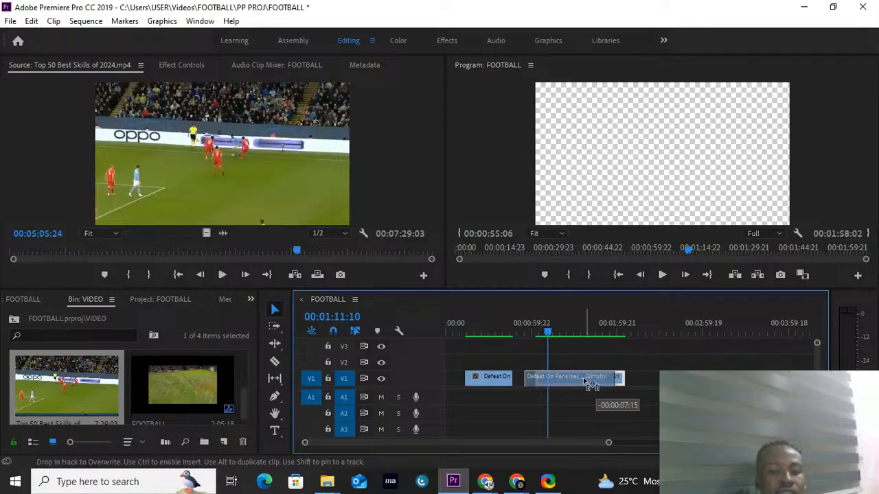
{"action": "left_click_drag", "start_coordinate": [589, 386], "coordinate": [579, 386]}
{"action": "left_click_drag", "start_coordinate": [480, 356], "coordinate": [540, 384]}
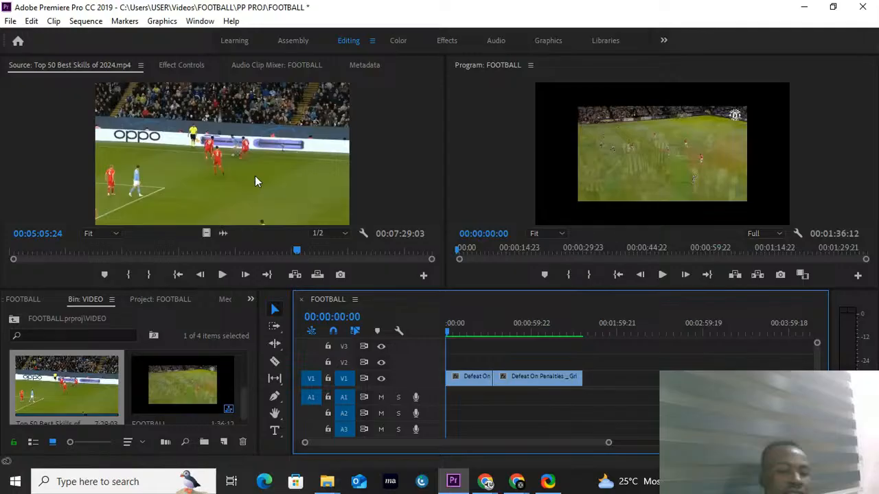
Step: Place the Top 50 Best Skills of 2024 clip on V1 after the Defeat On Penalties pieces
{"action": "left_click", "coordinate": [255, 176]}
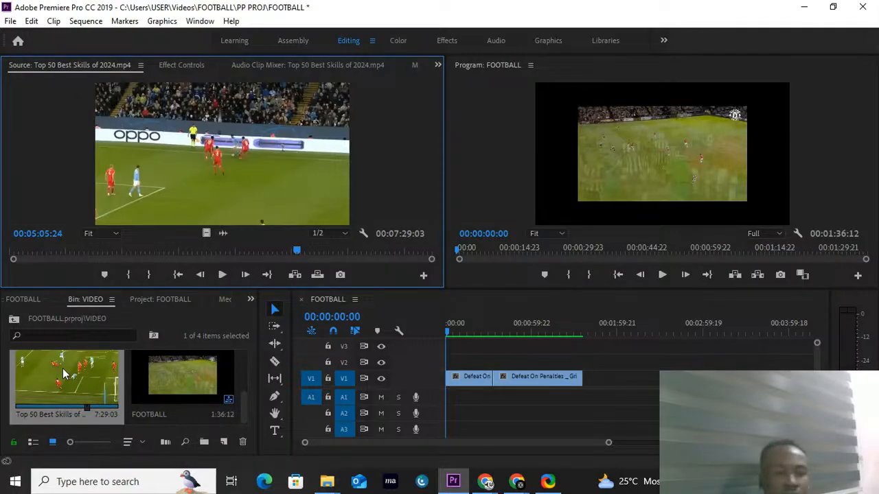
{"action": "left_click", "coordinate": [64, 373]}
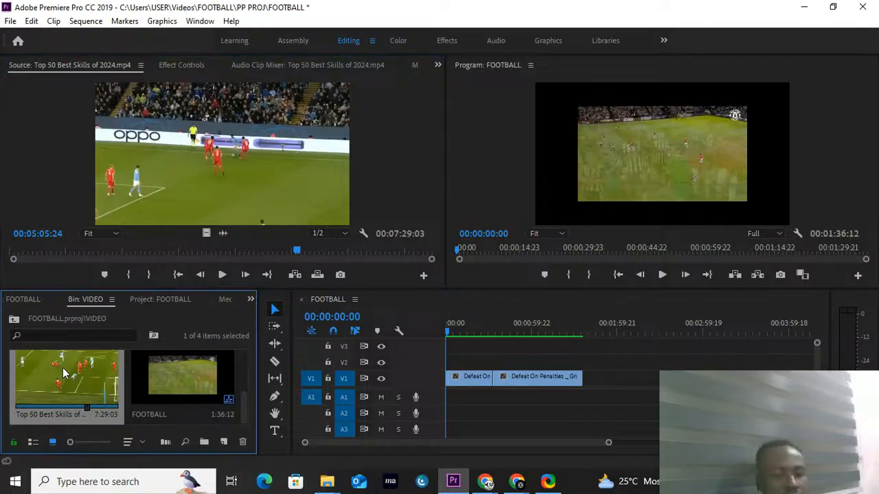
{"action": "double_click", "coordinate": [63, 373]}
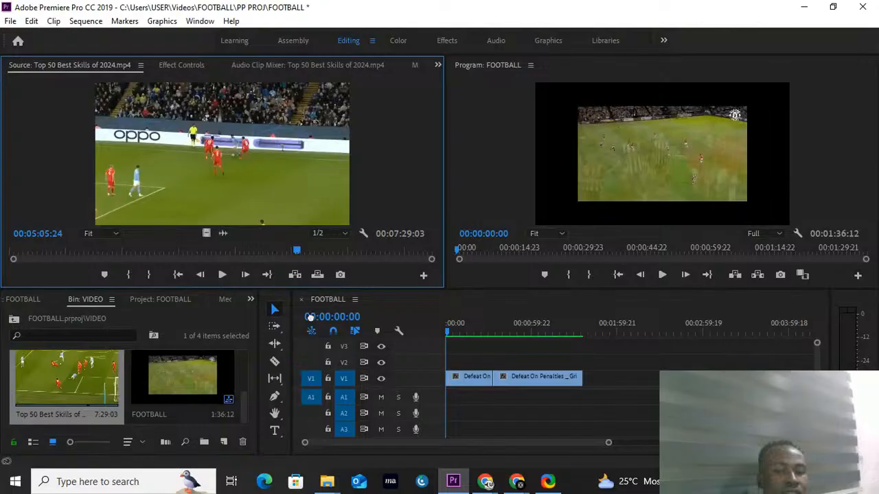
{"action": "left_click_drag", "start_coordinate": [310, 316], "coordinate": [604, 380]}
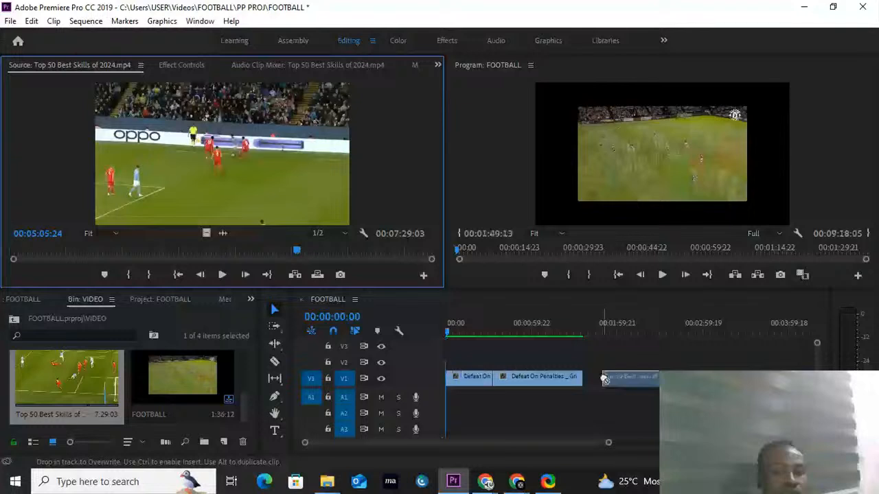
{"action": "left_click_drag", "start_coordinate": [604, 379], "coordinate": [604, 380]}
{"action": "left_click_drag", "start_coordinate": [608, 443], "coordinate": [742, 450]}
{"action": "left_click_drag", "start_coordinate": [512, 326], "coordinate": [543, 325]}
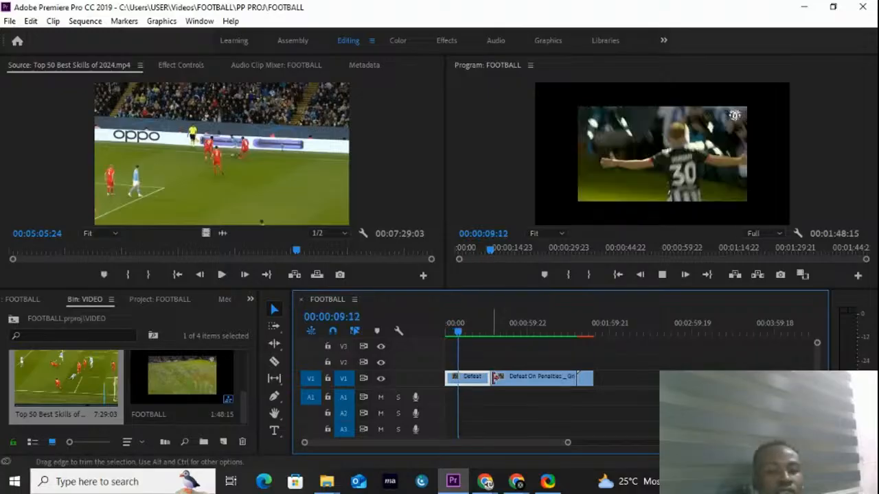
Step: Preview the Free Countdown Soccer Intro clip and place it with its audio at the sequence start, with the existing clips shifted later
{"action": "key", "text": "space"}
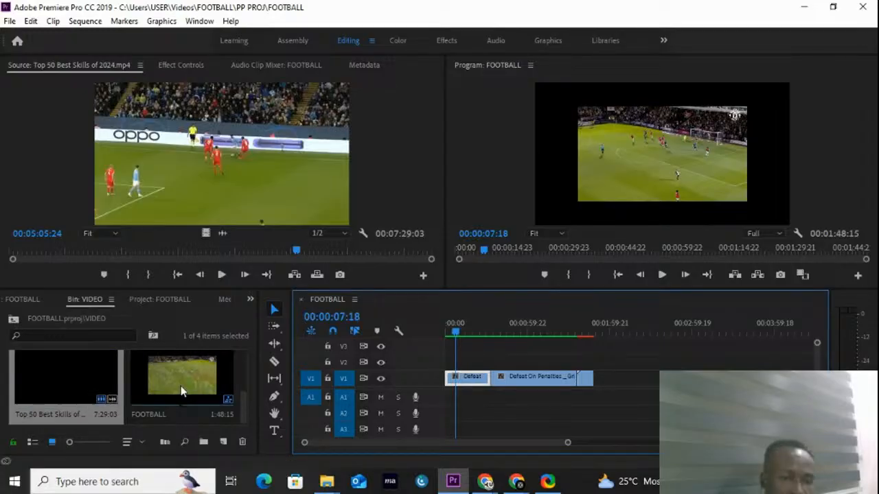
{"action": "scroll", "coordinate": [186, 385], "scroll_direction": "down", "scroll_amount": 2}
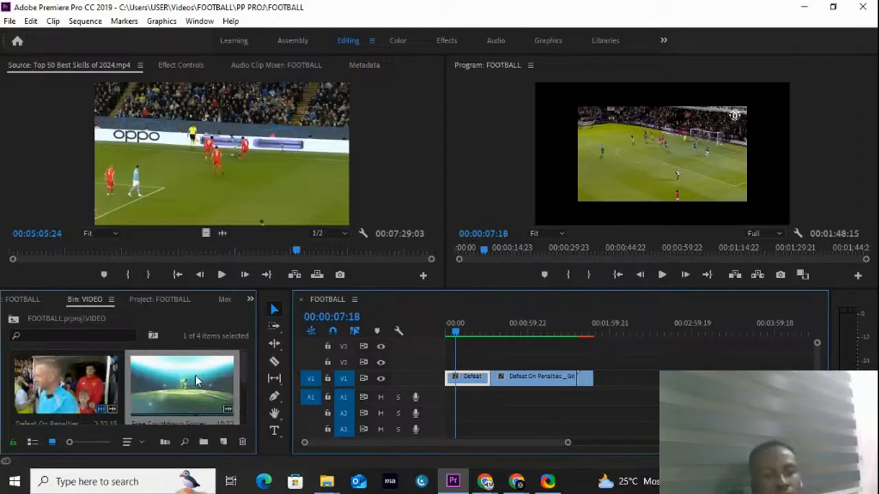
{"action": "double_click", "coordinate": [195, 375]}
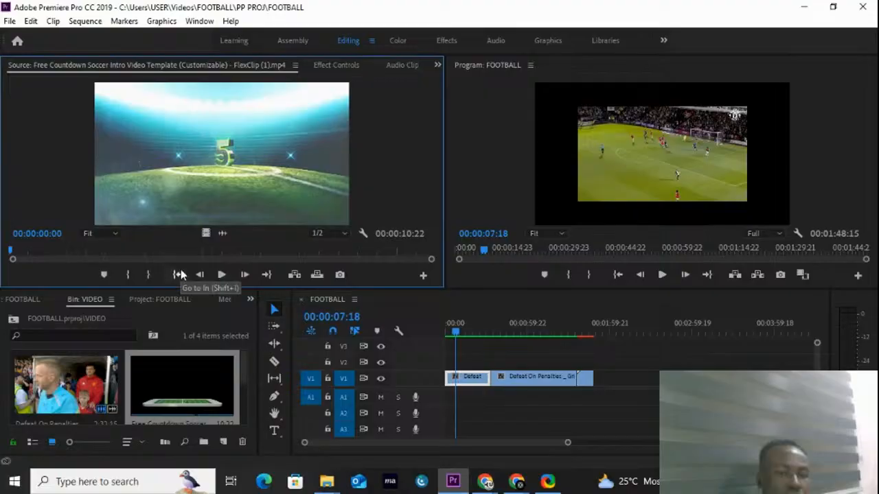
{"action": "key", "text": "space"}
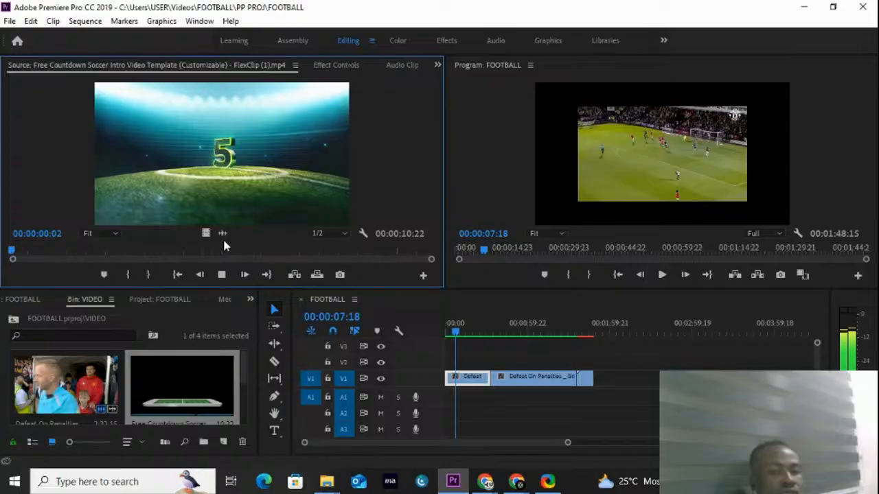
{"action": "key", "text": "space"}
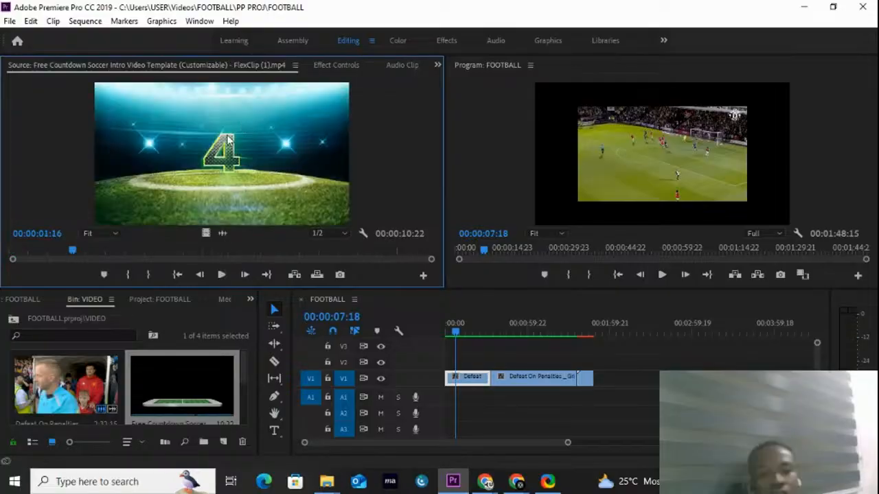
{"action": "left_click", "coordinate": [624, 378]}
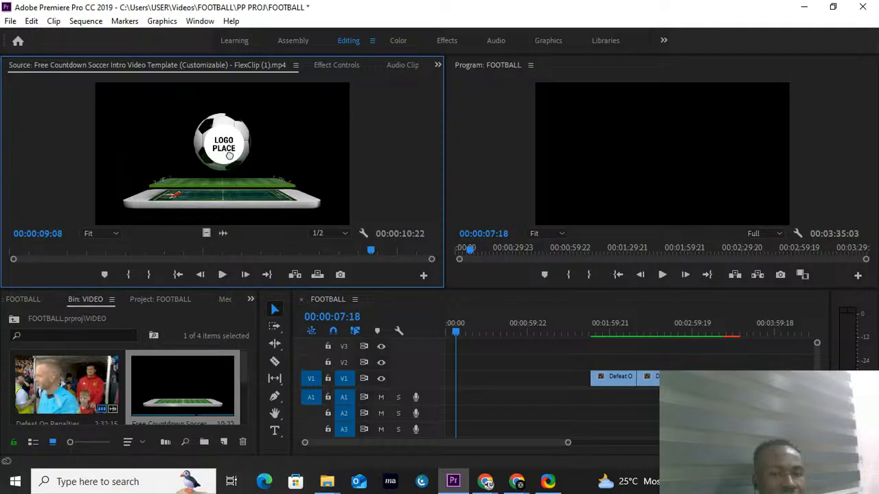
{"action": "left_click_drag", "start_coordinate": [230, 155], "coordinate": [473, 390]}
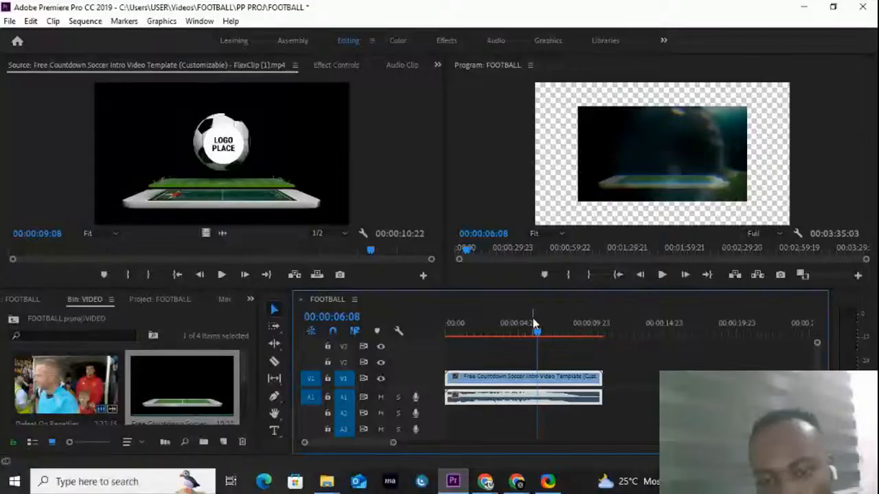
Step: Step frame by frame through the countdown intro and park the playhead at 00:00:06:08, just after the number 1
{"action": "left_click", "coordinate": [640, 275]}
{"action": "left_click", "coordinate": [640, 276]}
{"action": "left_click", "coordinate": [640, 275]}
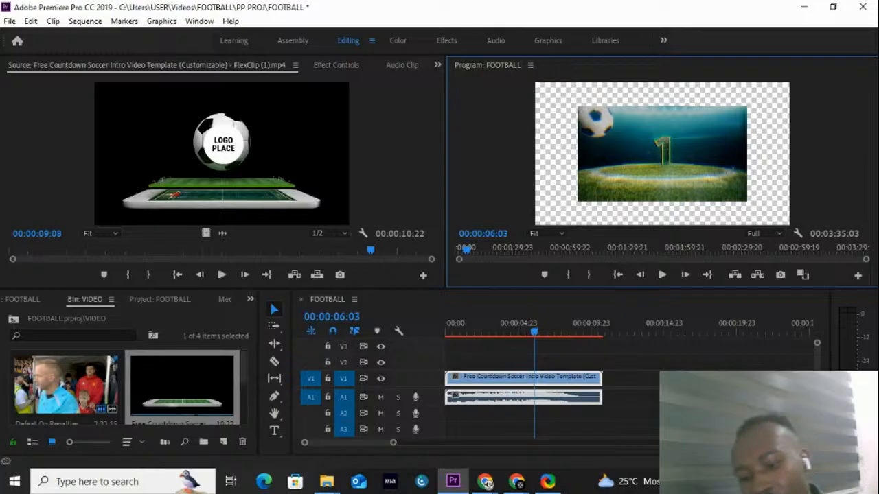
{"action": "key", "text": "Left"}
{"action": "key", "text": "Left"}
{"action": "key", "text": "Right"}
{"action": "key", "text": "Right"}
{"action": "key", "text": "Right"}
{"action": "key", "text": "Right"}
{"action": "key", "text": "Right"}
{"action": "key", "text": "Right"}
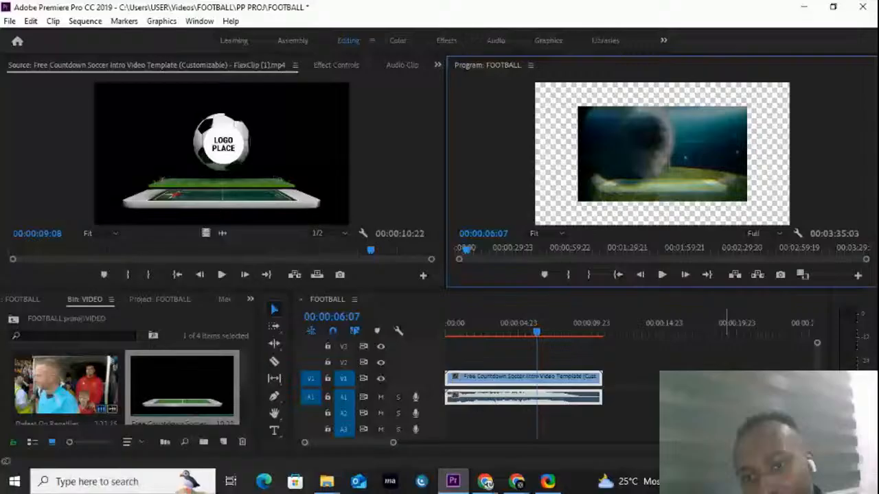
{"action": "key", "text": "Right"}
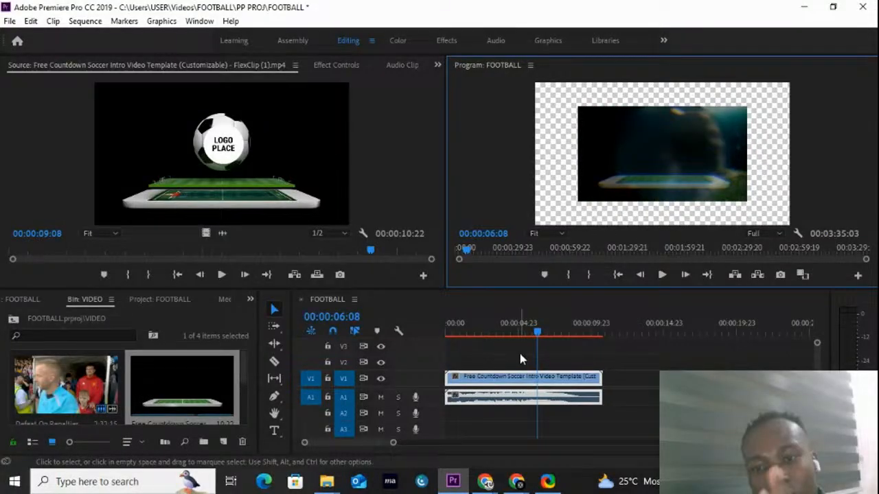
{"action": "key", "text": "c"}
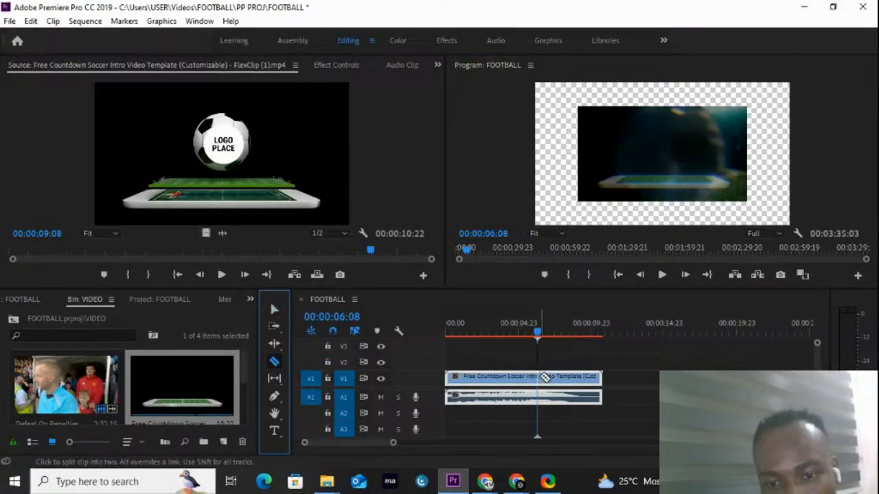
{"action": "left_click", "coordinate": [275, 311]}
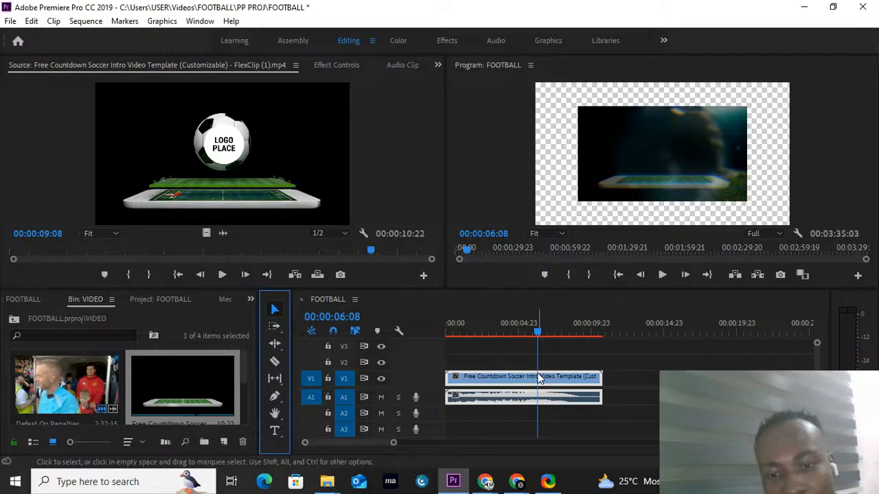
{"action": "left_click", "coordinate": [625, 383]}
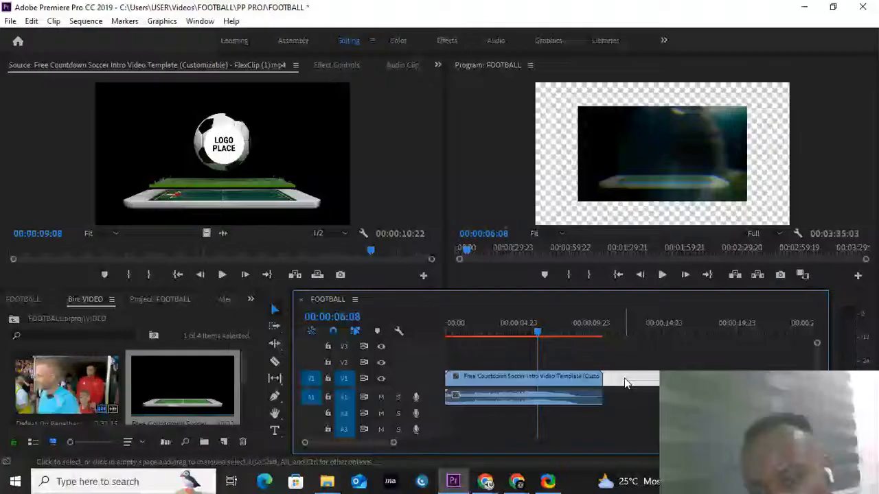
{"action": "left_click", "coordinate": [574, 376]}
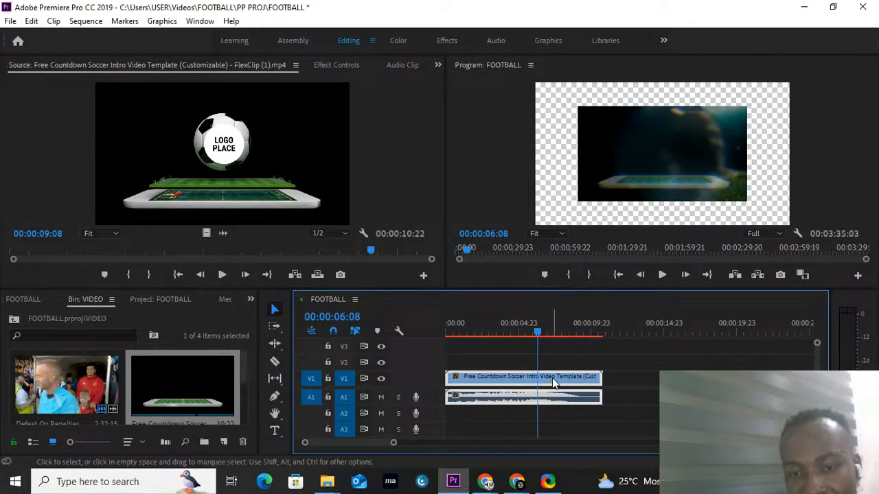
Step: Recheck the countdown intro's cut point around 00:00:06:19 with the Razor tool active, then return to 00:00:06:08 and the Selection tool
{"action": "key", "text": "c"}
{"action": "left_click", "coordinate": [546, 331]}
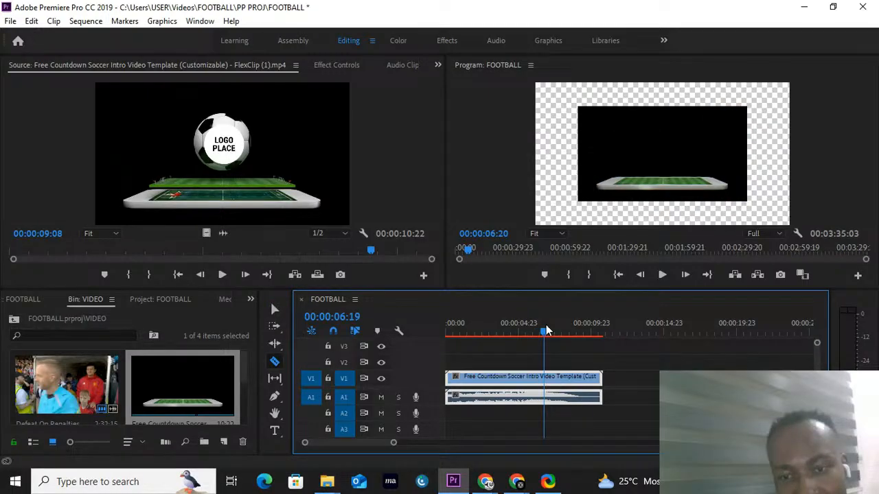
{"action": "key", "text": "Left"}
{"action": "key", "text": "Left"}
{"action": "key", "text": "Left"}
{"action": "key", "text": "Left"}
{"action": "key", "text": "Left"}
{"action": "key", "text": "Left"}
{"action": "key", "text": "Left"}
{"action": "key", "text": "Left"}
{"action": "key", "text": "Left"}
{"action": "key", "text": "Left"}
{"action": "key", "text": "Left"}
{"action": "key", "text": "Left"}
{"action": "key", "text": "Right"}
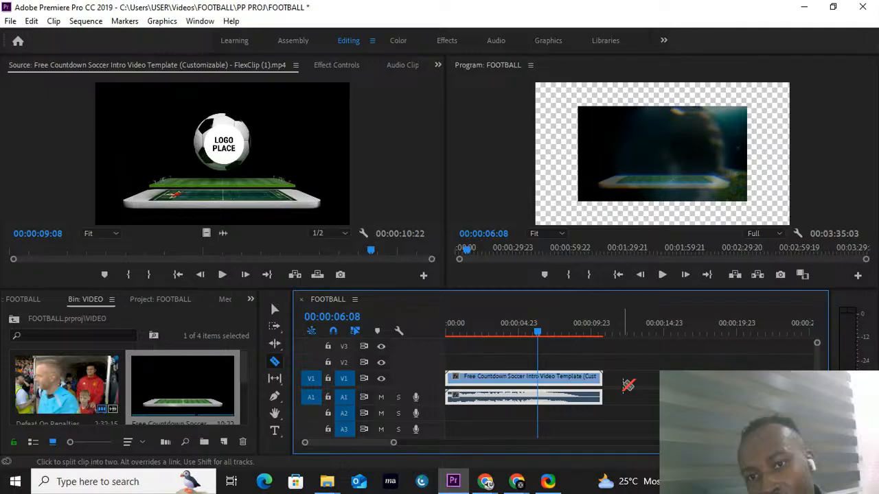
{"action": "key", "text": "v"}
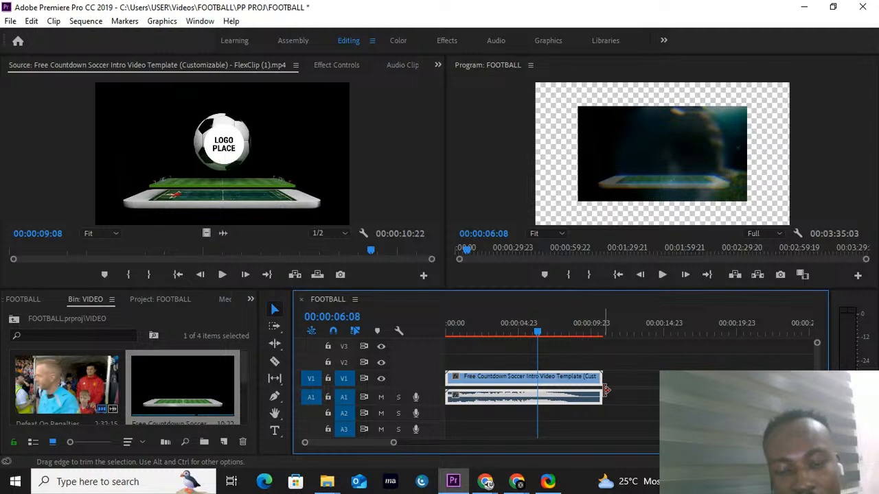
{"action": "left_click", "coordinate": [644, 398]}
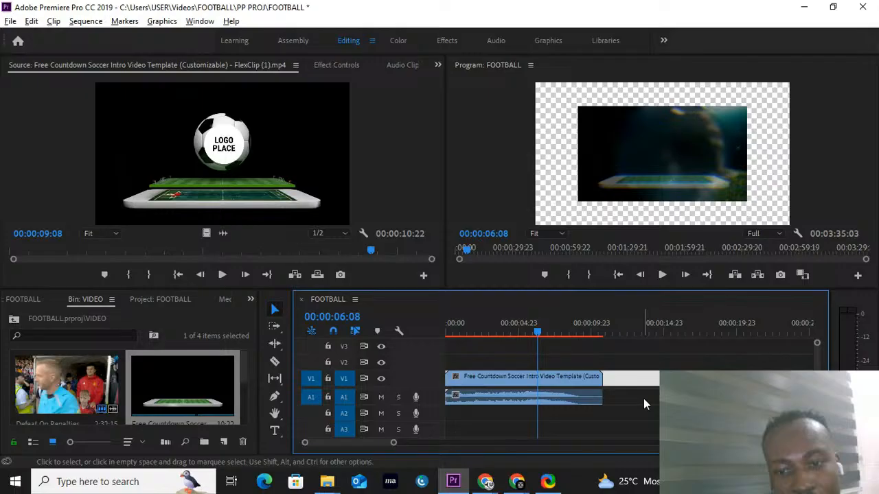
{"action": "key", "text": "ctrl+a"}
{"action": "left_click", "coordinate": [651, 405]}
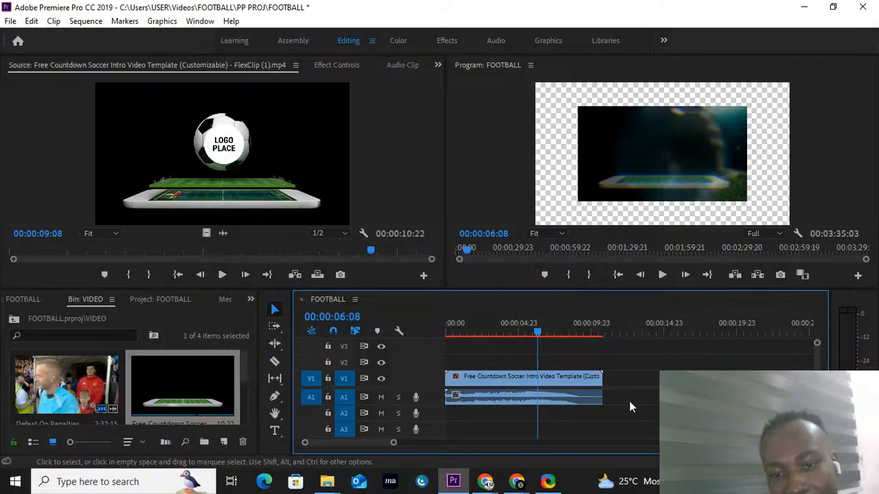
{"action": "left_click", "coordinate": [543, 379]}
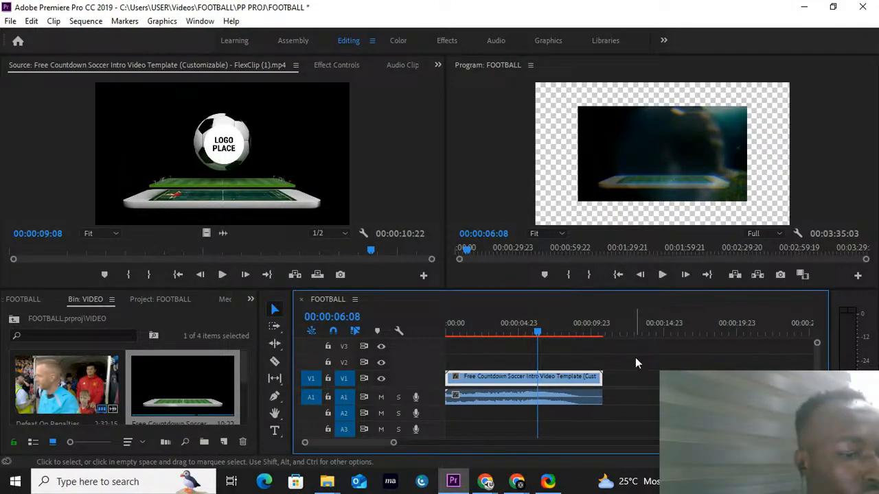
{"action": "left_click", "coordinate": [670, 379]}
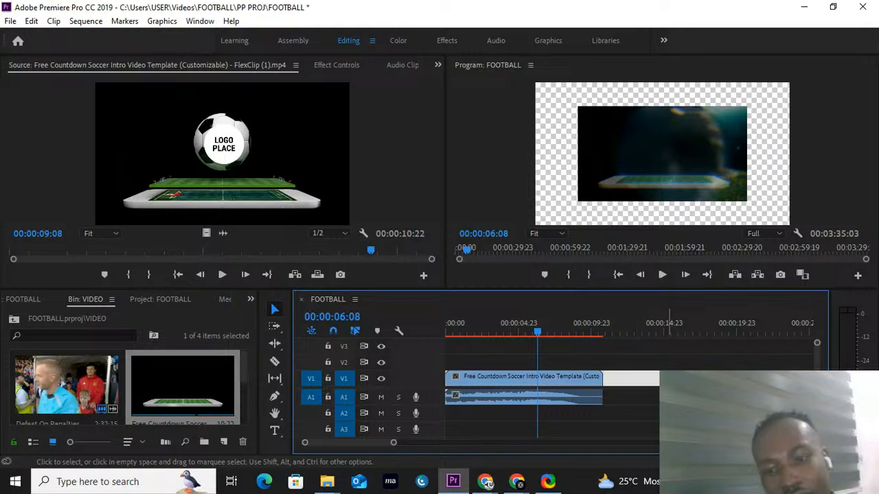
{"action": "left_click", "coordinate": [571, 381]}
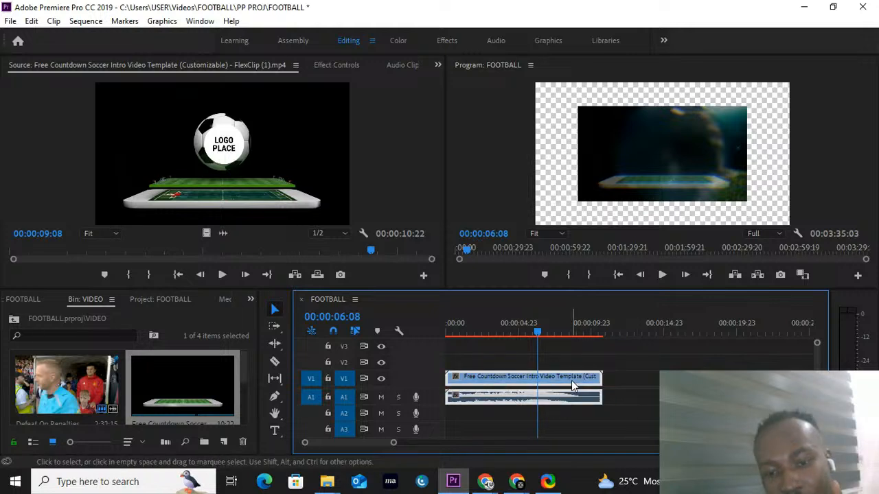
{"action": "left_click", "coordinate": [649, 394]}
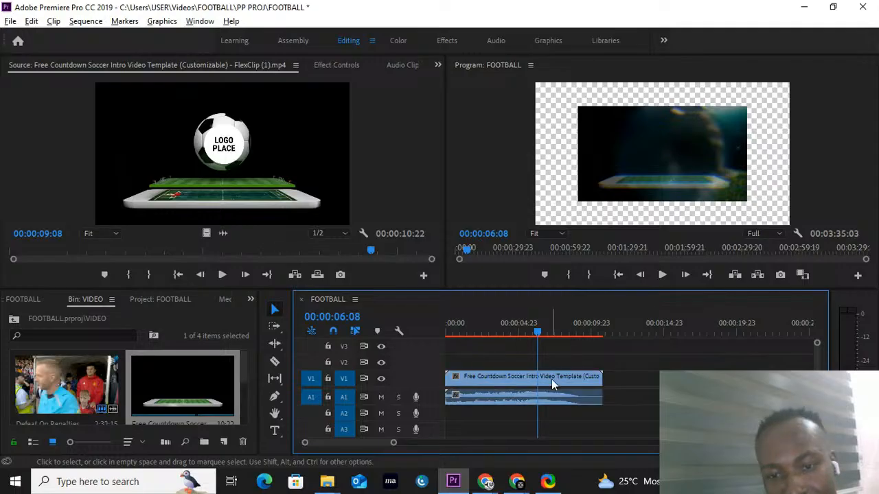
{"action": "left_click", "coordinate": [552, 379], "text": "alt"}
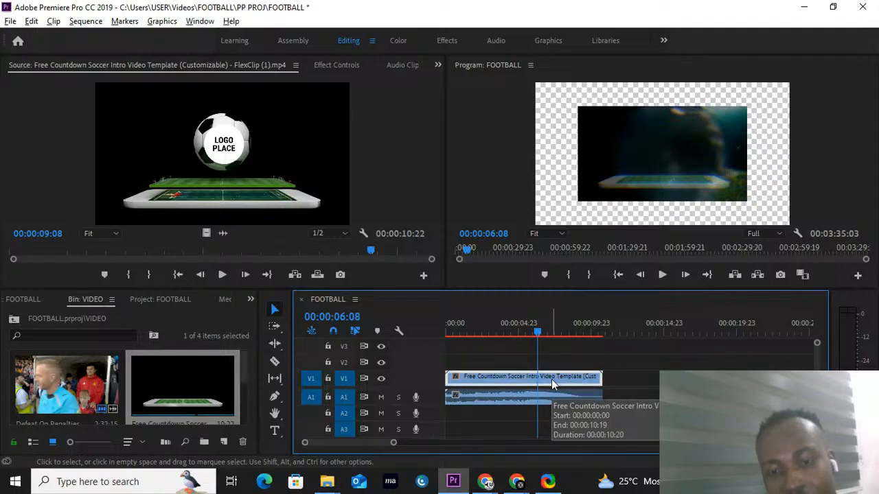
{"action": "left_click", "coordinate": [658, 394]}
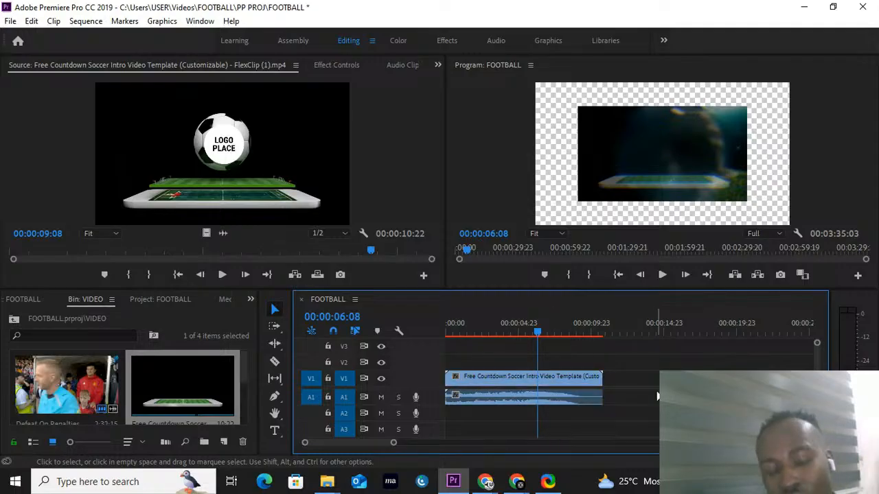
Step: Try to split the countdown intro's video at 00:00:06:08 with the Razor tool
{"action": "left_click", "coordinate": [560, 397], "text": "alt"}
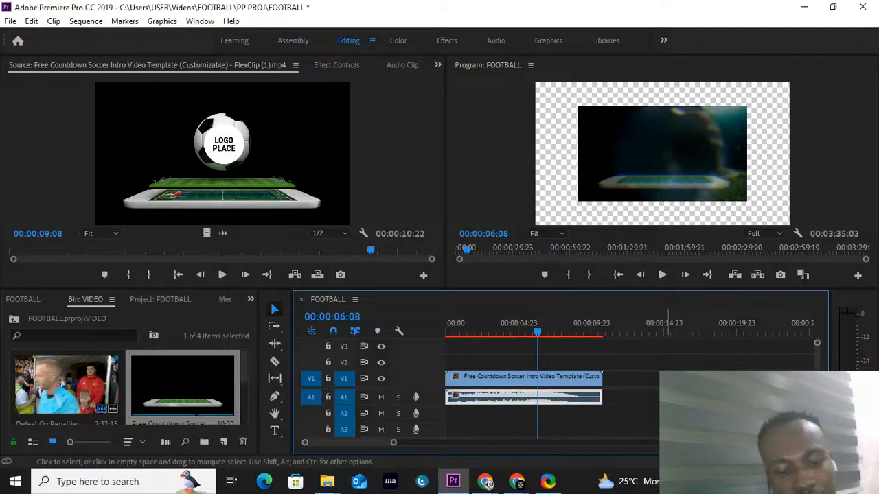
{"action": "left_click", "coordinate": [668, 396]}
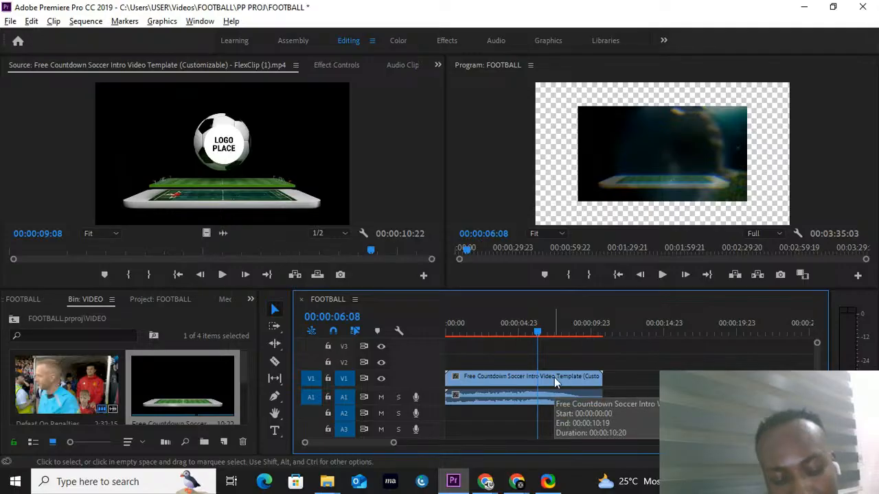
{"action": "left_click", "coordinate": [554, 378], "text": "alt"}
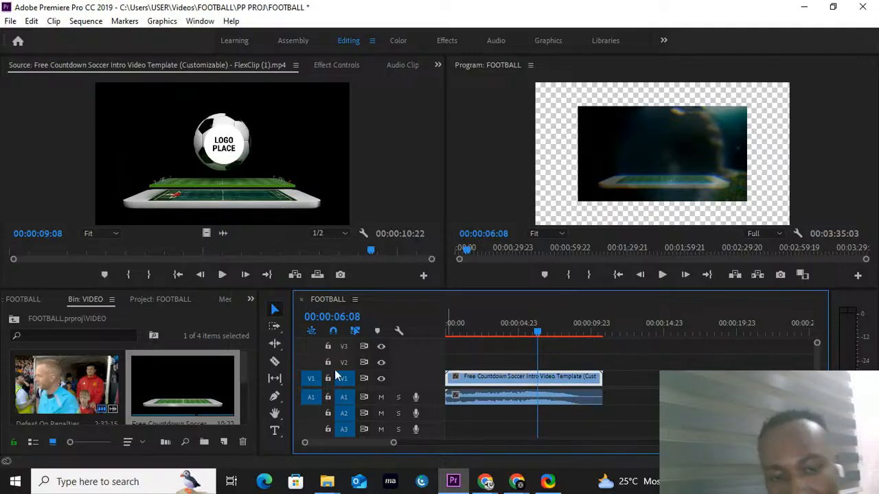
{"action": "left_click", "coordinate": [275, 358]}
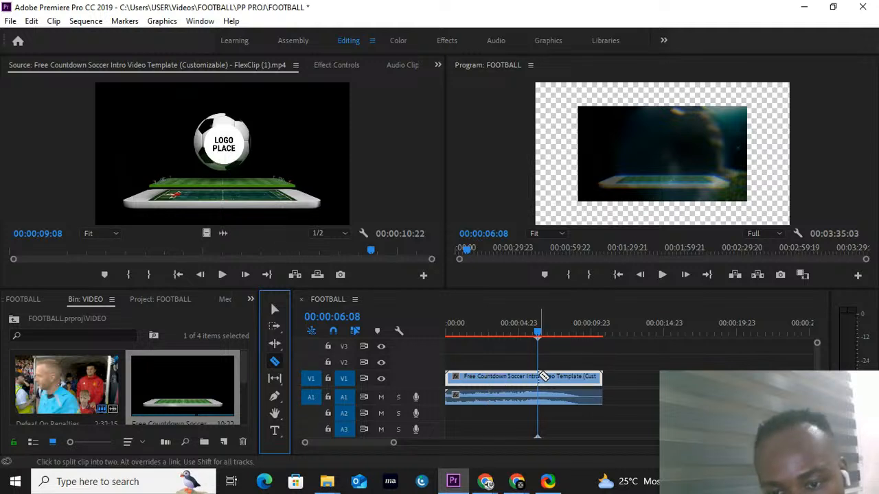
{"action": "left_click", "coordinate": [544, 376]}
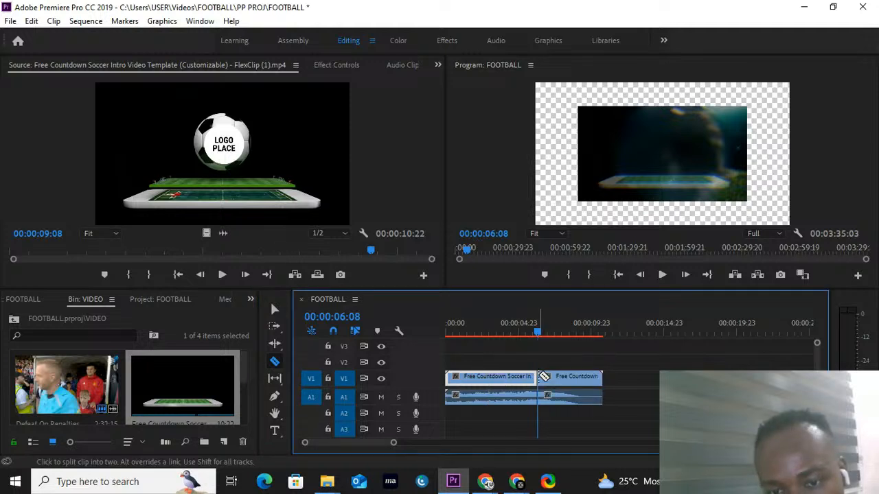
Step: Undo the split of the countdown intro, return the playhead to 00:00:06:08 and reactivate the Selection tool
{"action": "left_click", "coordinate": [547, 335]}
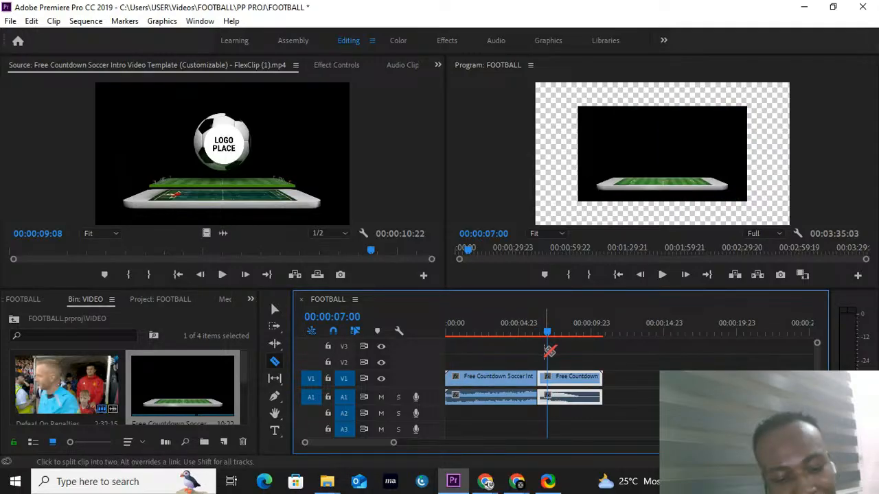
{"action": "key", "text": "ctrl+z"}
{"action": "left_click_drag", "start_coordinate": [548, 331], "coordinate": [537, 328]}
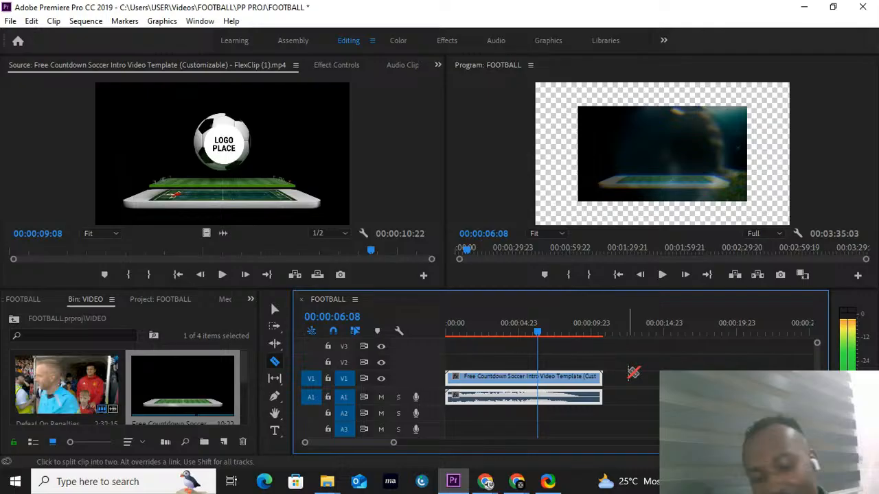
{"action": "key", "text": "v"}
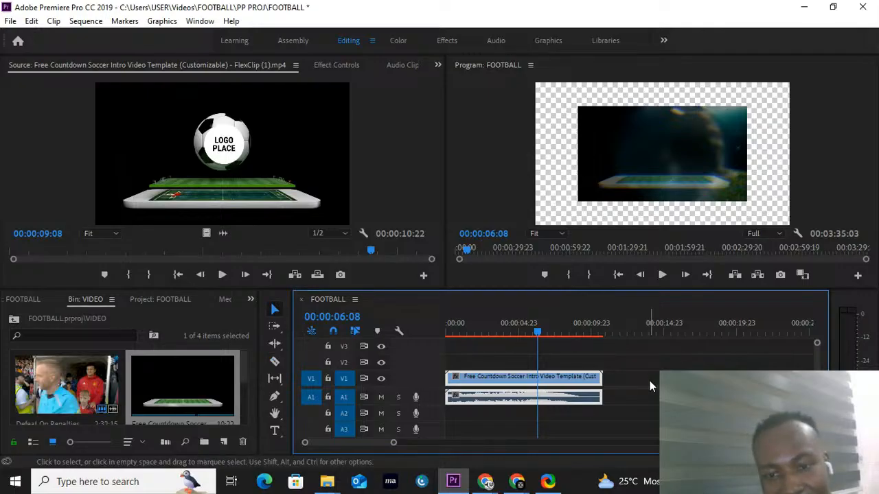
Step: Split only the countdown intro's video on V1 at 00:00:06:08 and delete the part after the cut, keeping the audio whole
{"action": "left_click", "coordinate": [547, 382]}
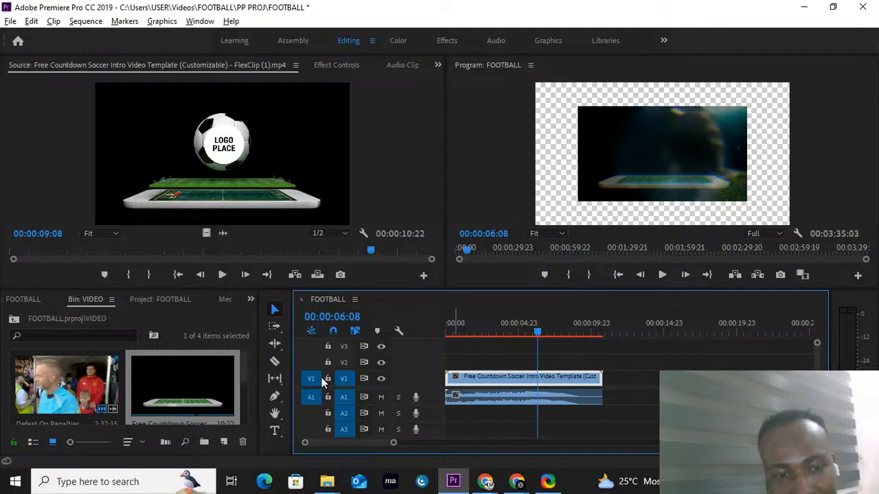
{"action": "key", "text": "c"}
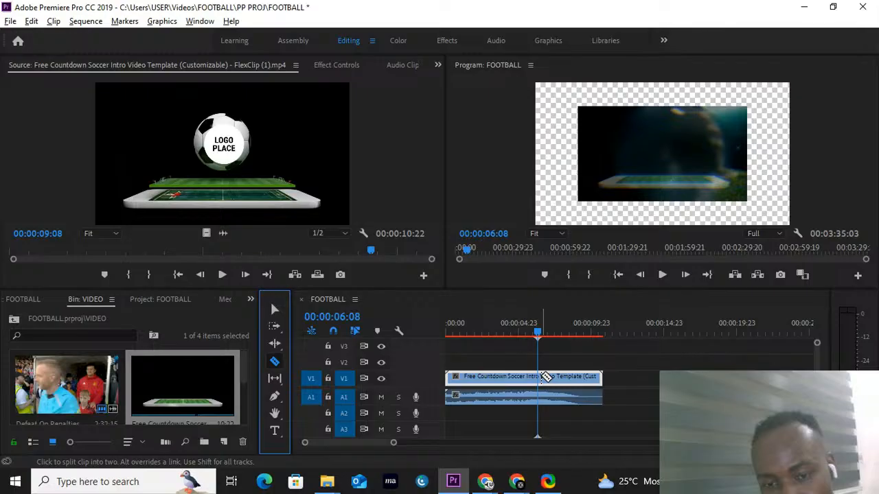
{"action": "left_click", "coordinate": [541, 376]}
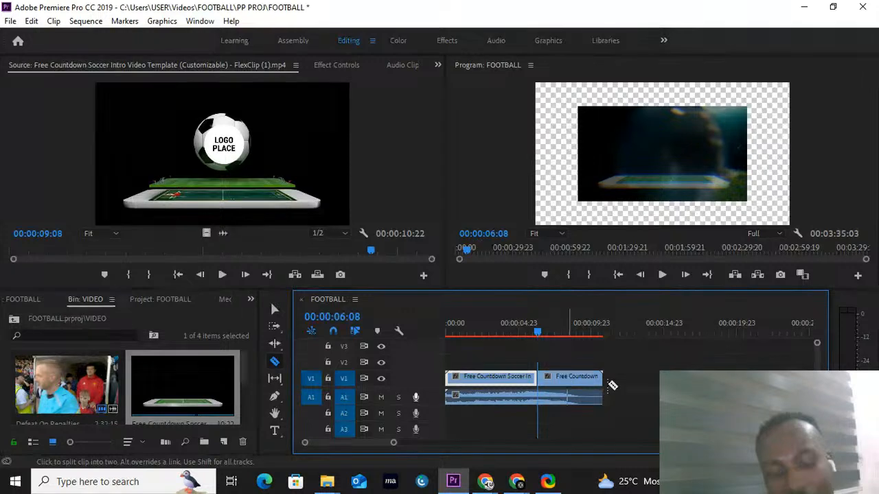
{"action": "key", "text": "v"}
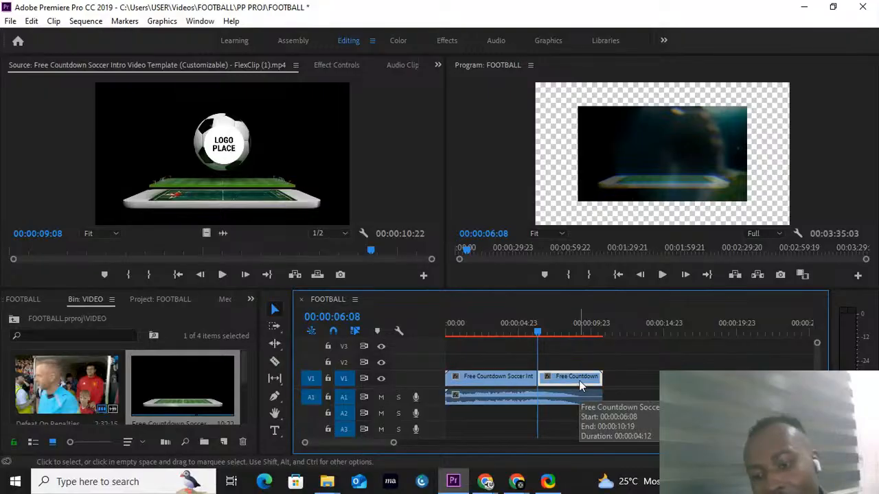
{"action": "key", "text": "Delete"}
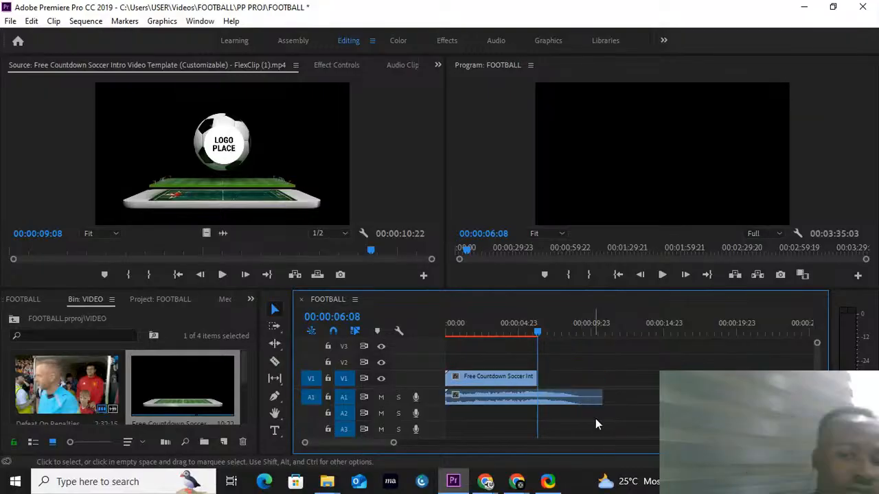
Step: Move all the football clips on V1 together so they start directly after the shortened countdown intro
{"action": "left_click_drag", "start_coordinate": [396, 447], "coordinate": [426, 446]}
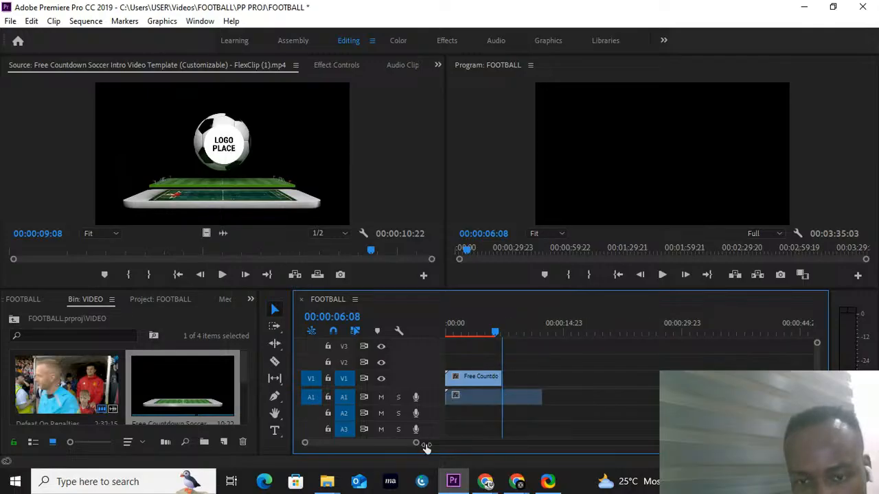
{"action": "left_click_drag", "start_coordinate": [426, 447], "coordinate": [732, 384]}
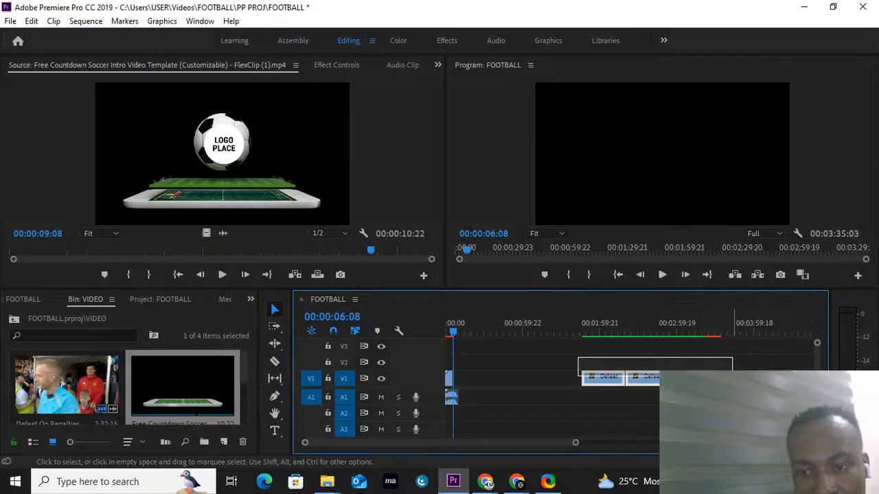
{"action": "left_click_drag", "start_coordinate": [614, 377], "coordinate": [481, 388]}
Step: Save the project, render the sequence previews and save again
{"action": "key", "text": "ctrl+s"}
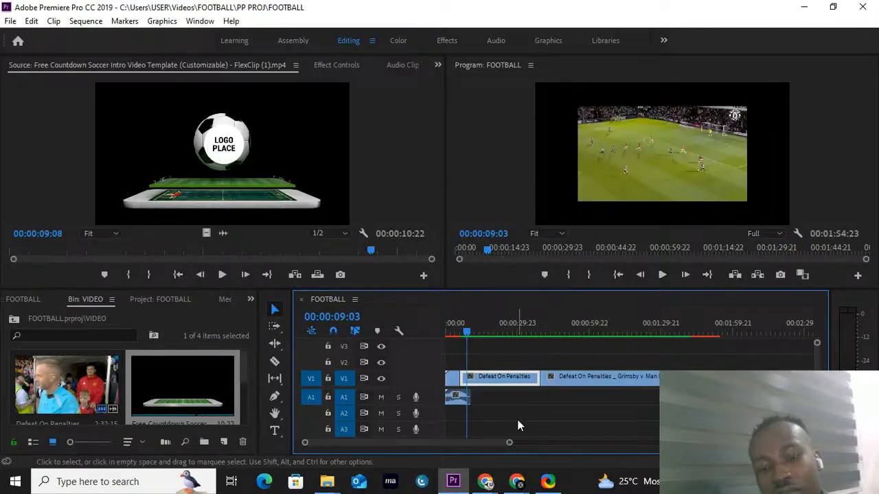
{"action": "key", "text": "Return"}
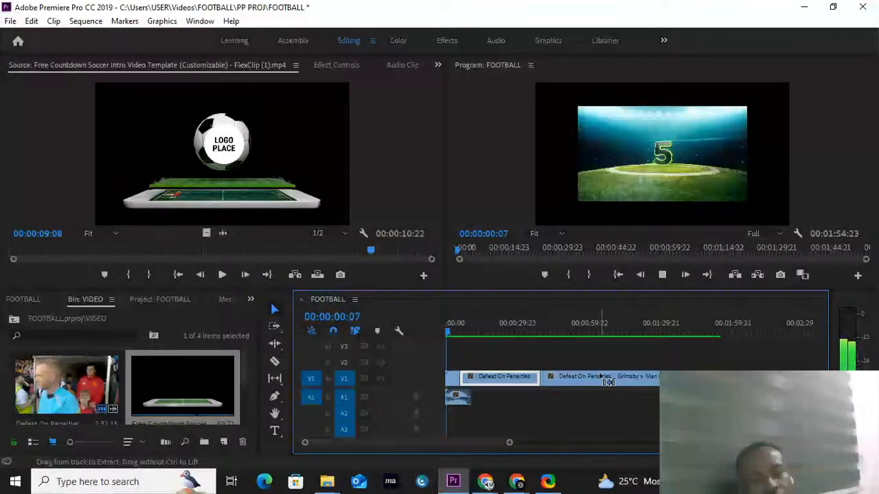
{"action": "key", "text": "ctrl+s"}
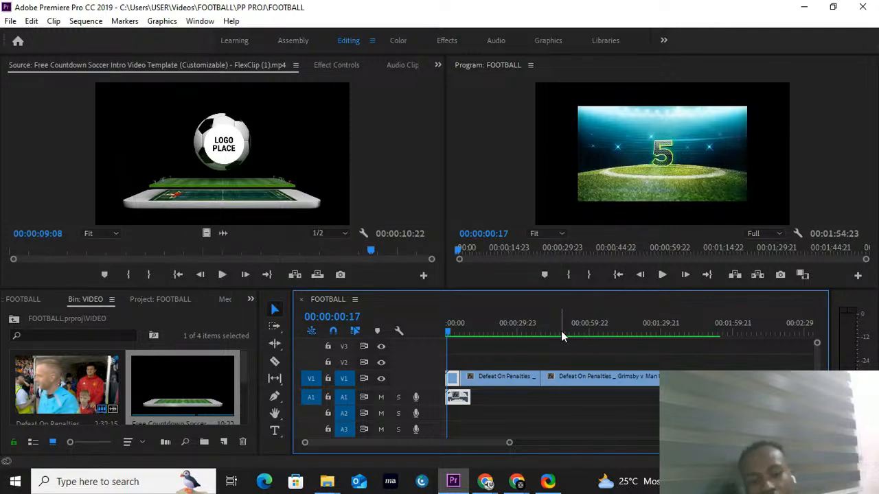
Step: Play the sequence from the start to check how the countdown intro runs into the Defeat On Penalties clips, and review the whole timeline
{"action": "left_click", "coordinate": [618, 276]}
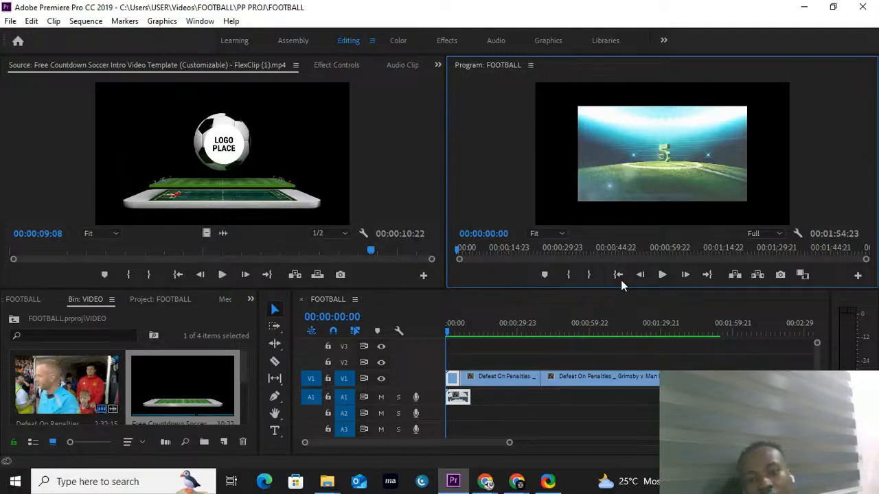
{"action": "key", "text": "space"}
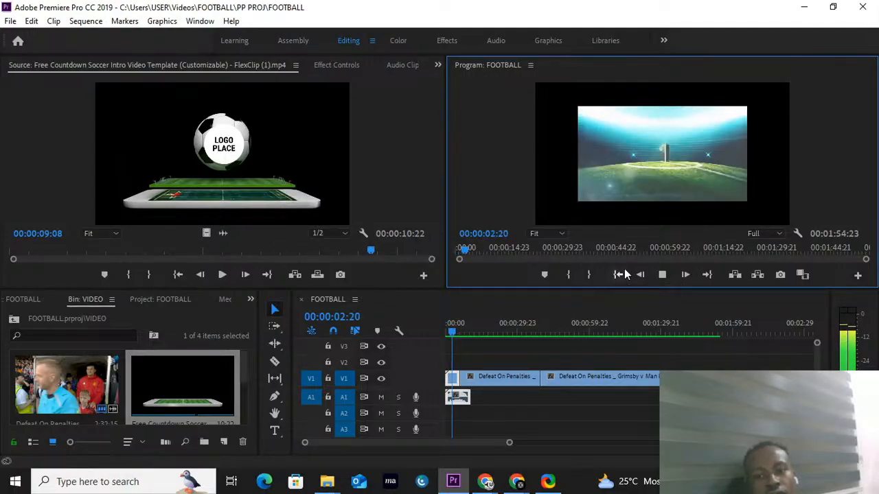
{"action": "key", "text": "space"}
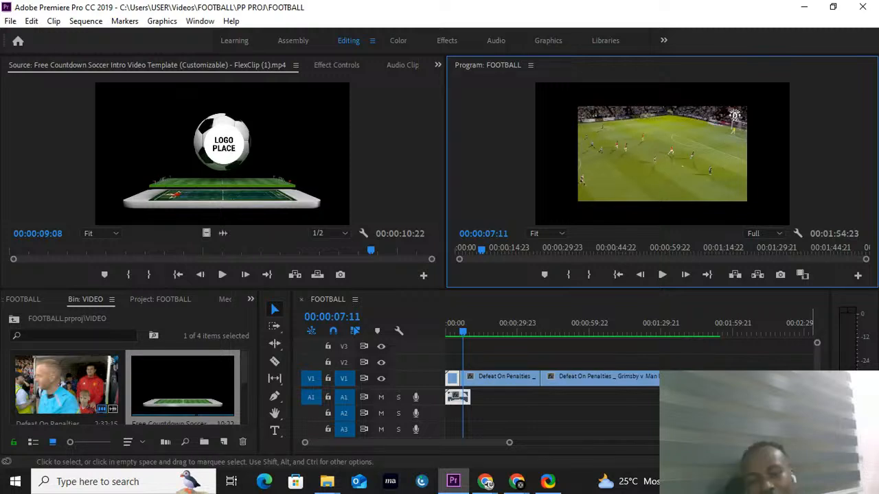
{"action": "left_click", "coordinate": [454, 330]}
{"action": "key", "text": "space"}
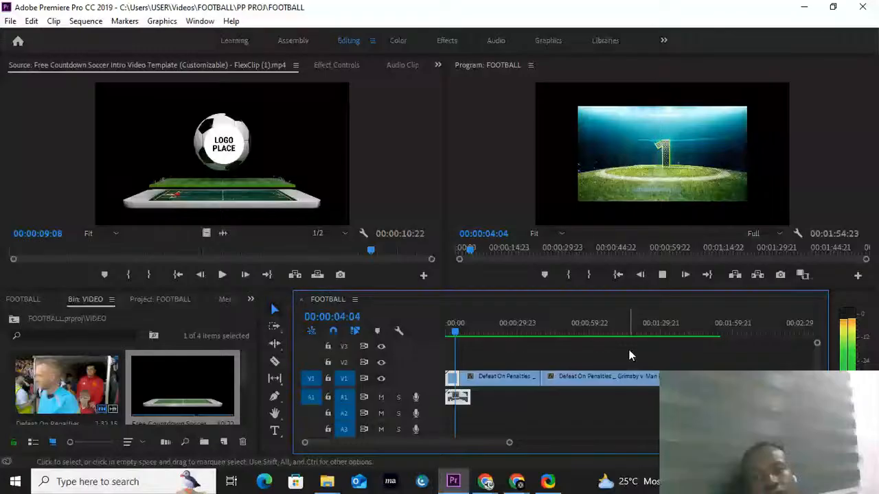
{"action": "left_click", "coordinate": [552, 333]}
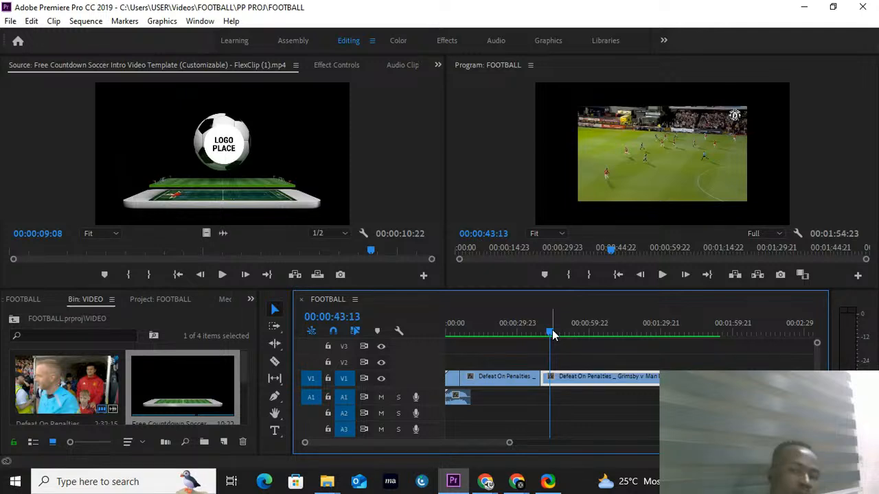
{"action": "scroll", "coordinate": [553, 404], "scroll_direction": "down", "scroll_amount": 1}
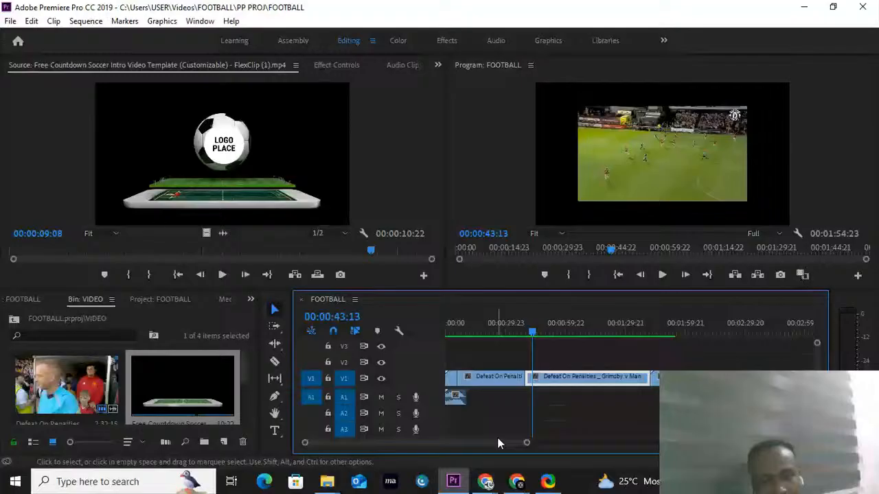
{"action": "left_click_drag", "start_coordinate": [527, 442], "coordinate": [536, 444]}
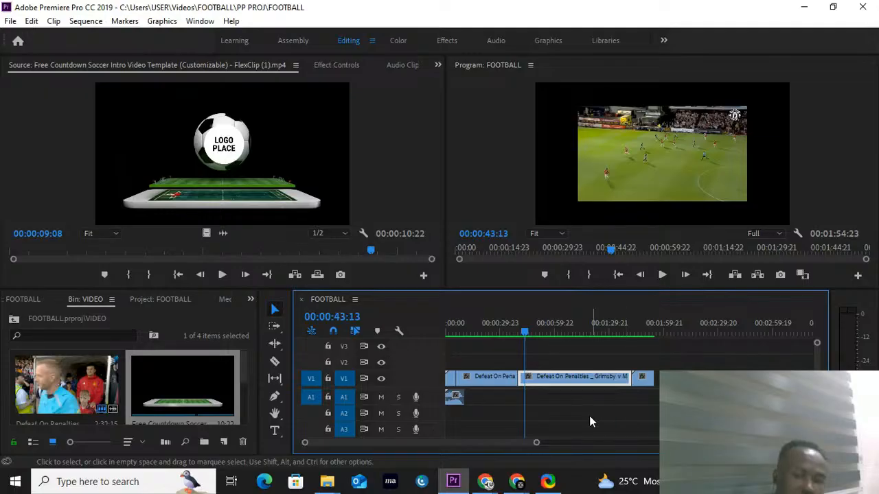
Step: Switch to Chrome, open the vidIQ dashboard, dismiss the plan checkout and look over the channel overview
{"action": "left_click", "coordinate": [486, 482]}
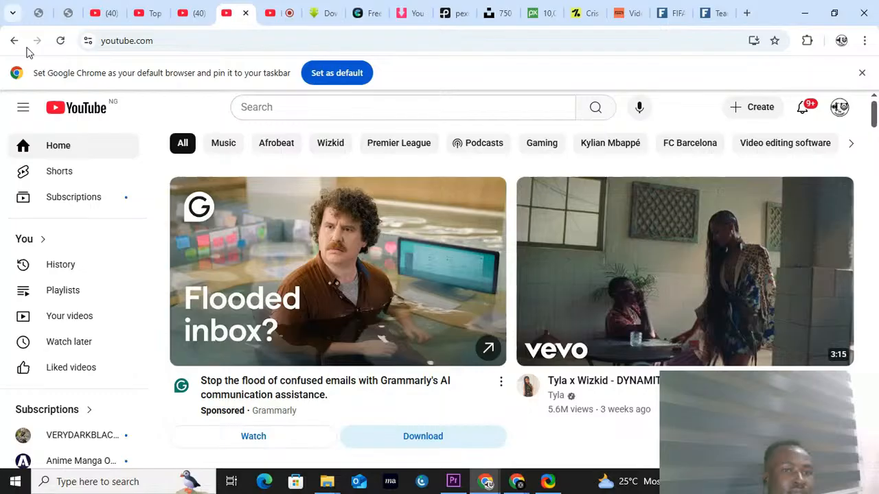
{"action": "left_click", "coordinate": [39, 13]}
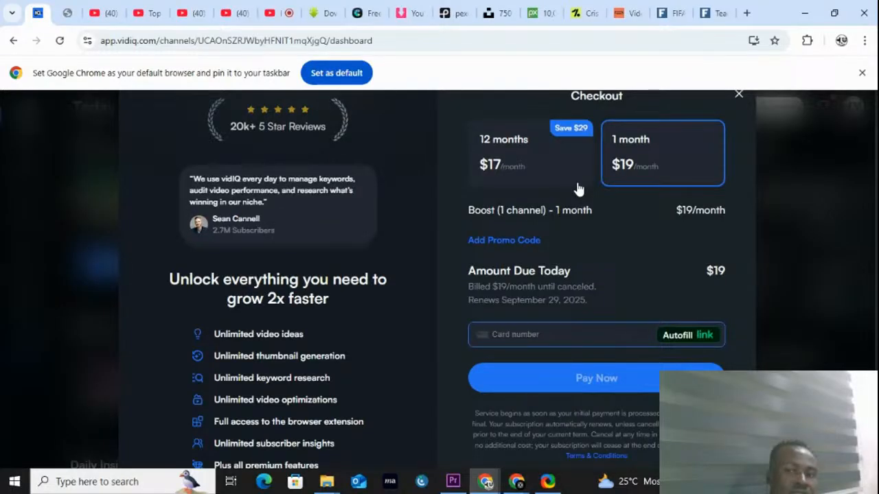
{"action": "left_click", "coordinate": [739, 94]}
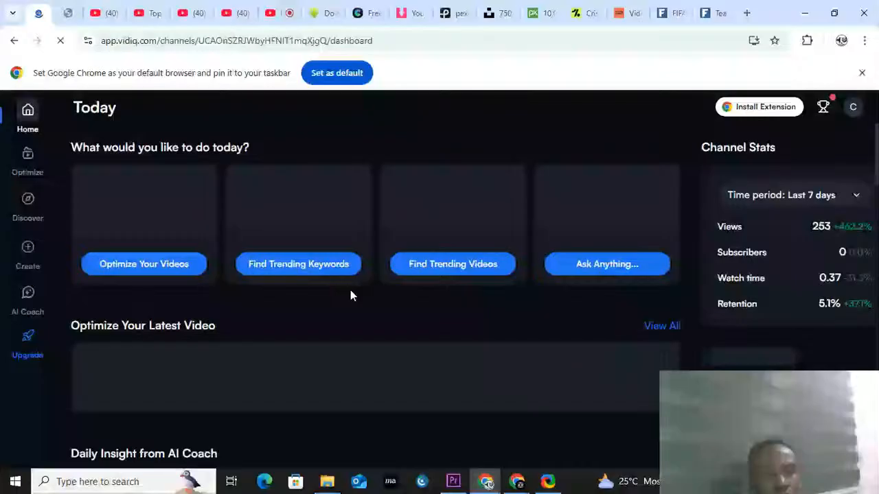
{"action": "left_click", "coordinate": [853, 106]}
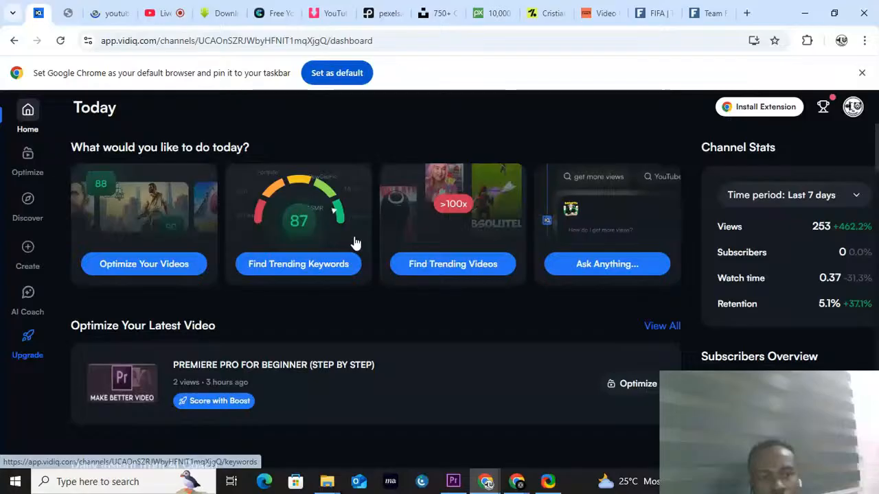
{"action": "scroll", "coordinate": [355, 243], "scroll_direction": "down", "scroll_amount": 2}
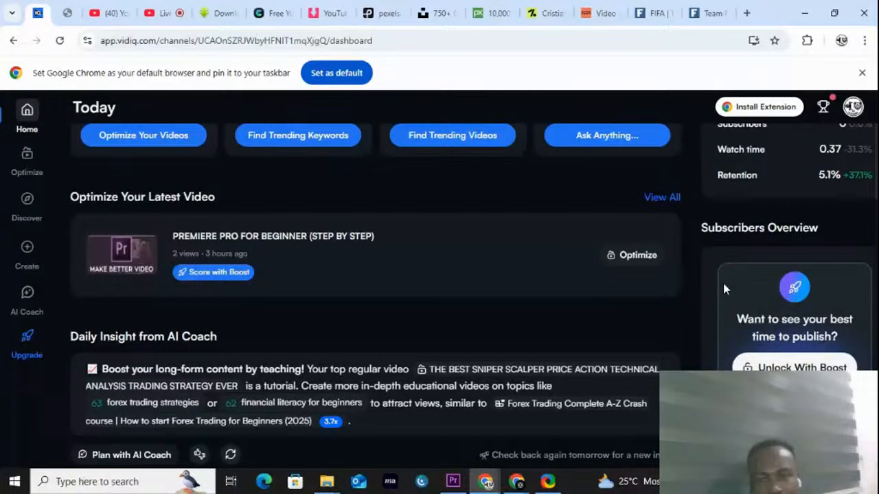
{"action": "scroll", "coordinate": [723, 283], "scroll_direction": "up", "scroll_amount": 2}
Step: Open the vidIQ channel settings, start re-authenticating the connected channel and go to the open YouTube home page
{"action": "left_click", "coordinate": [853, 107]}
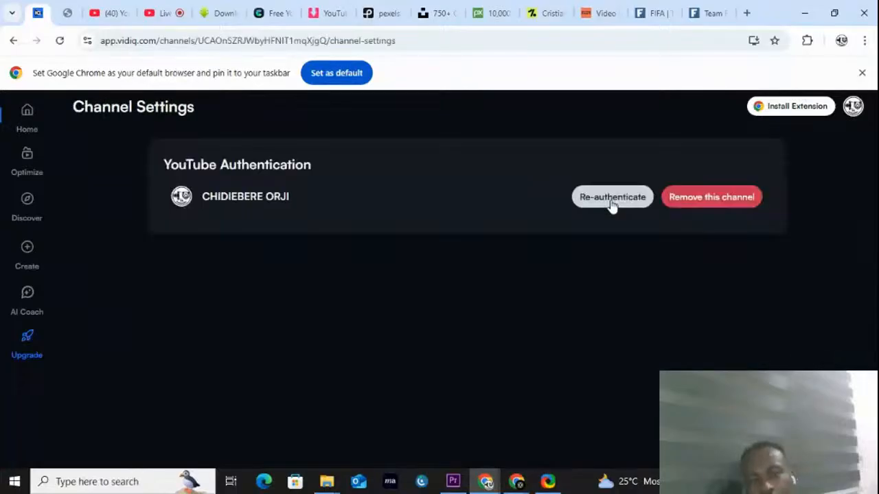
{"action": "left_click", "coordinate": [611, 199]}
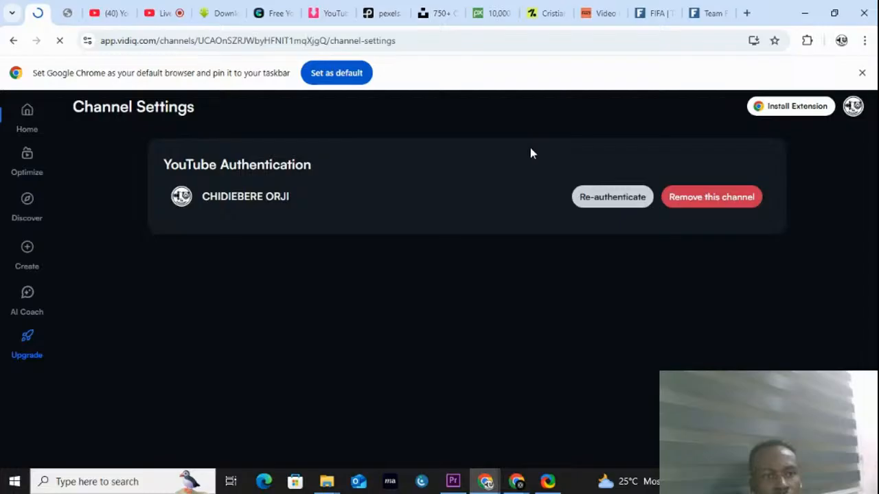
{"action": "left_click", "coordinate": [117, 19]}
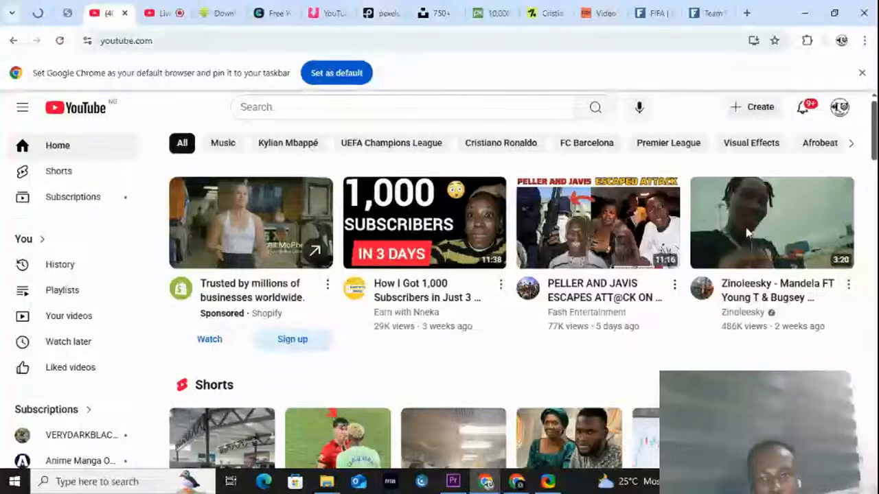